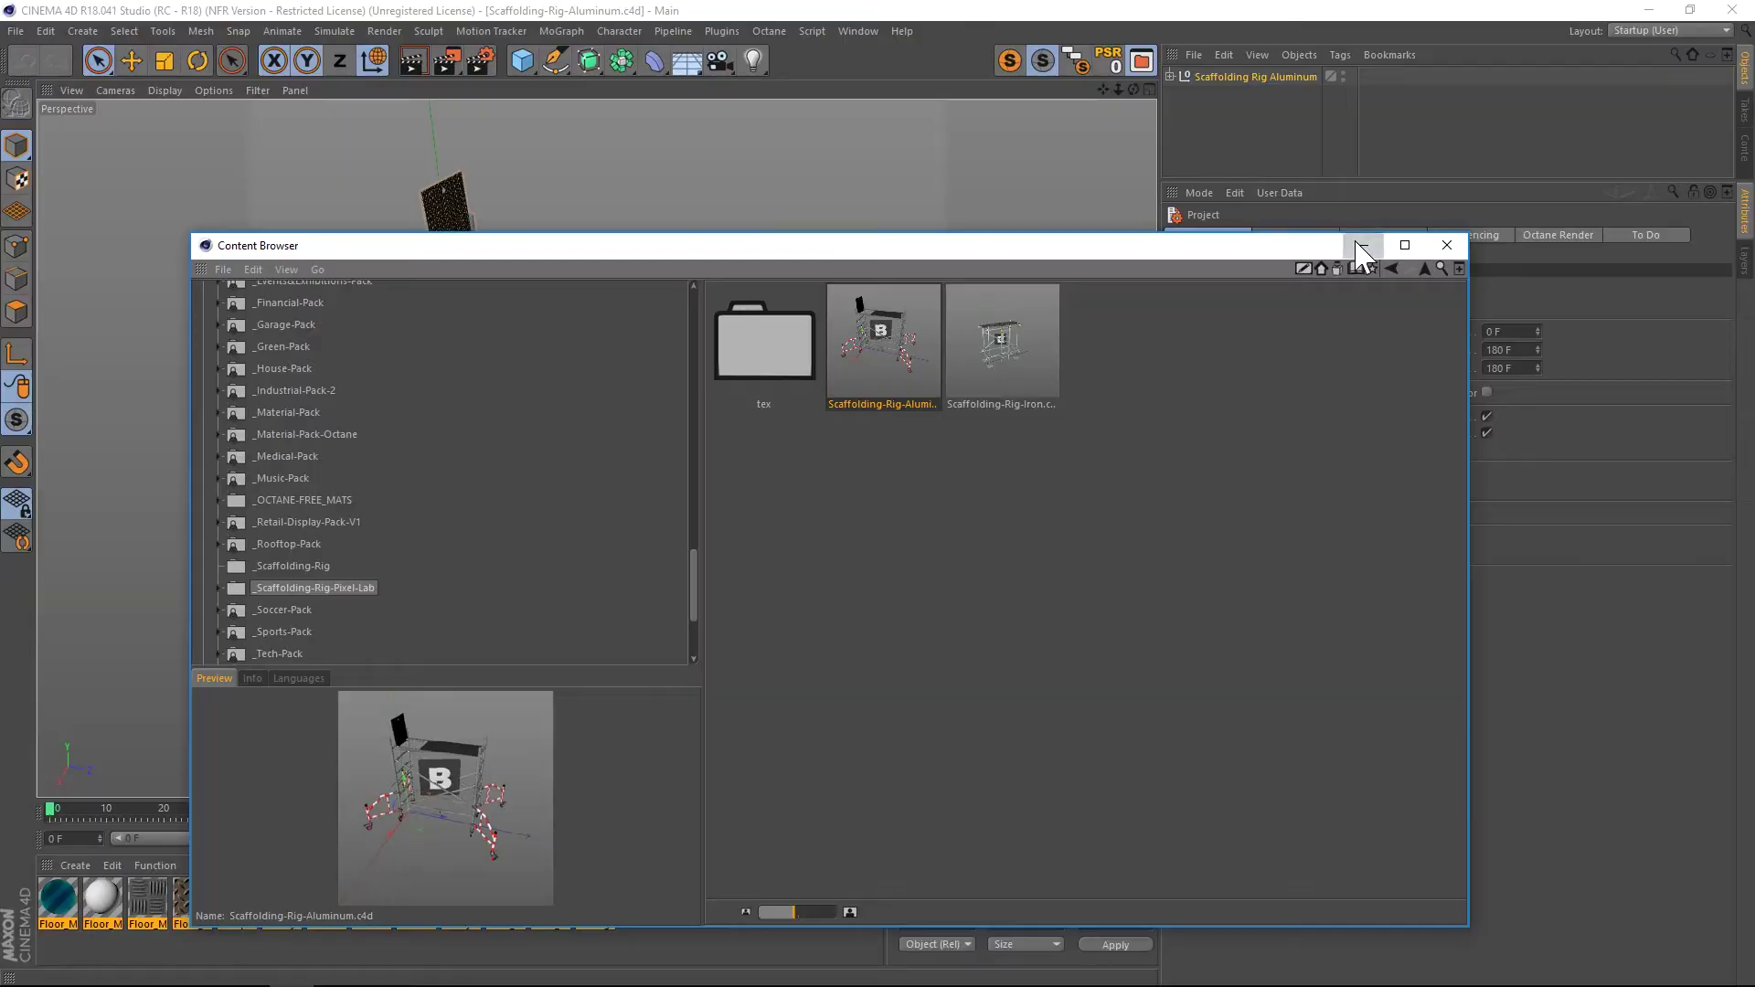
- Close the Content Browser once the Scaffolding-Rig-Aluminum scene has loaded
click(1359, 248)
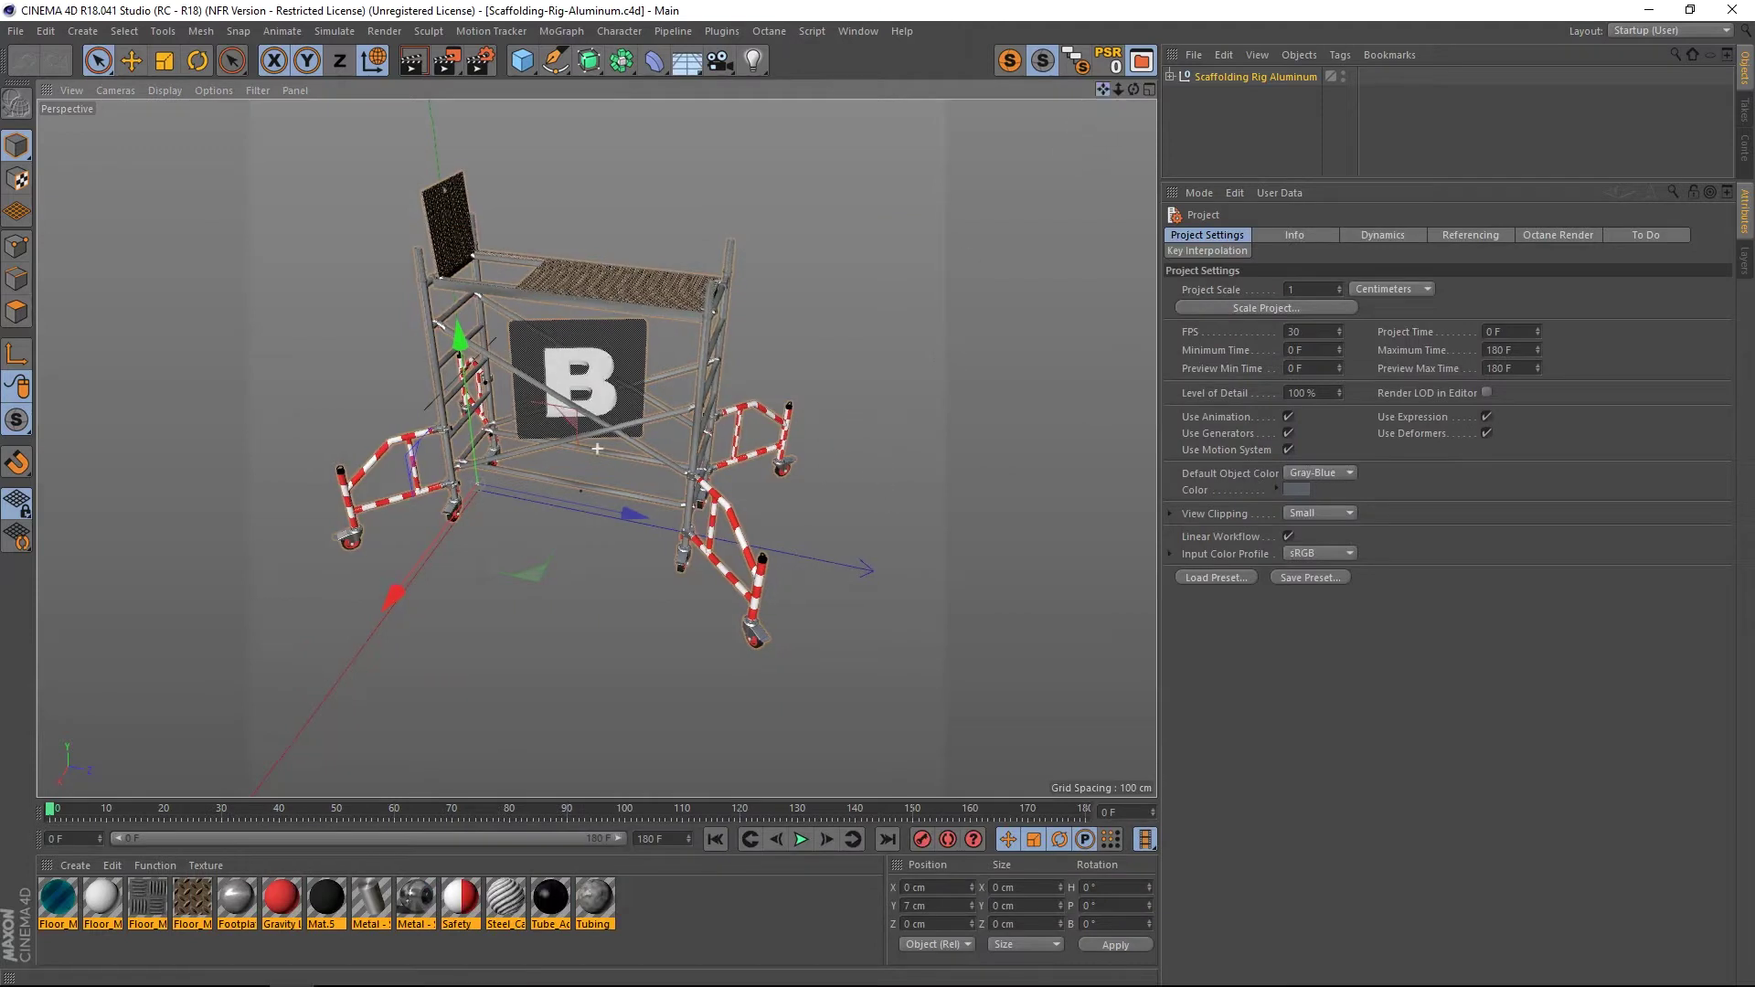
- Expand Scaffolding Rig Aluminum in the Object Manager and select Setup_PREFAB_Scaffolding
drag(1103, 88, 1255, 82)
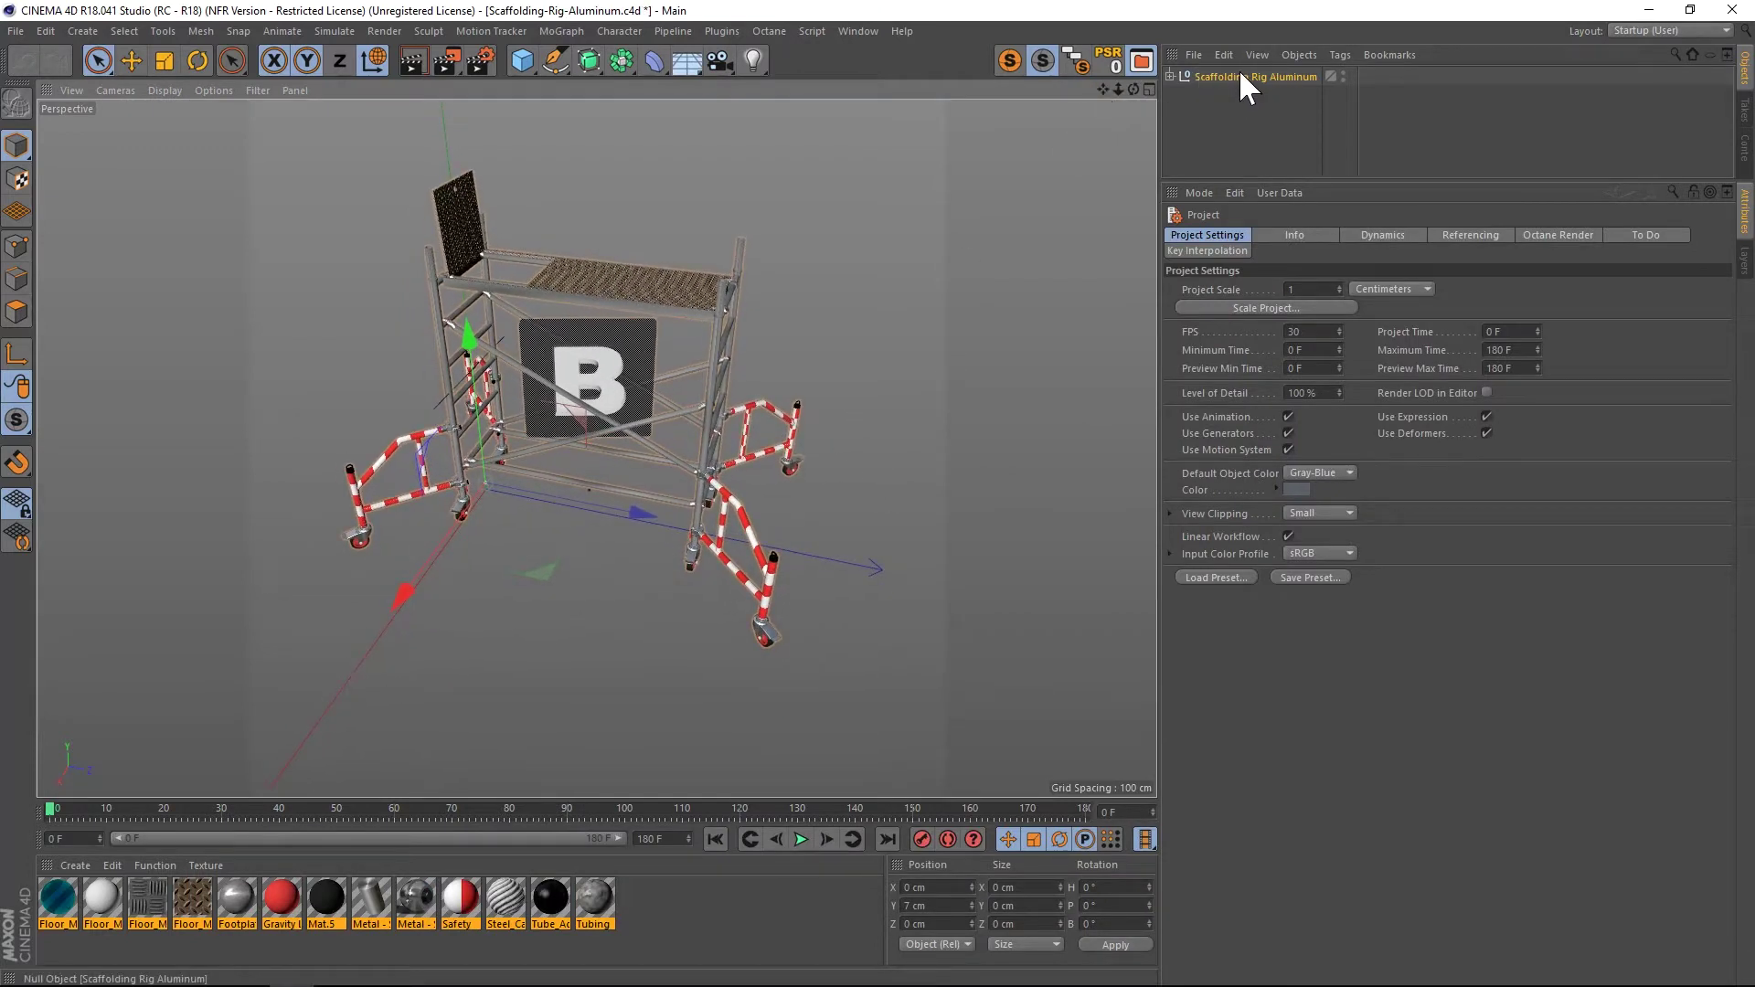
click(1170, 76)
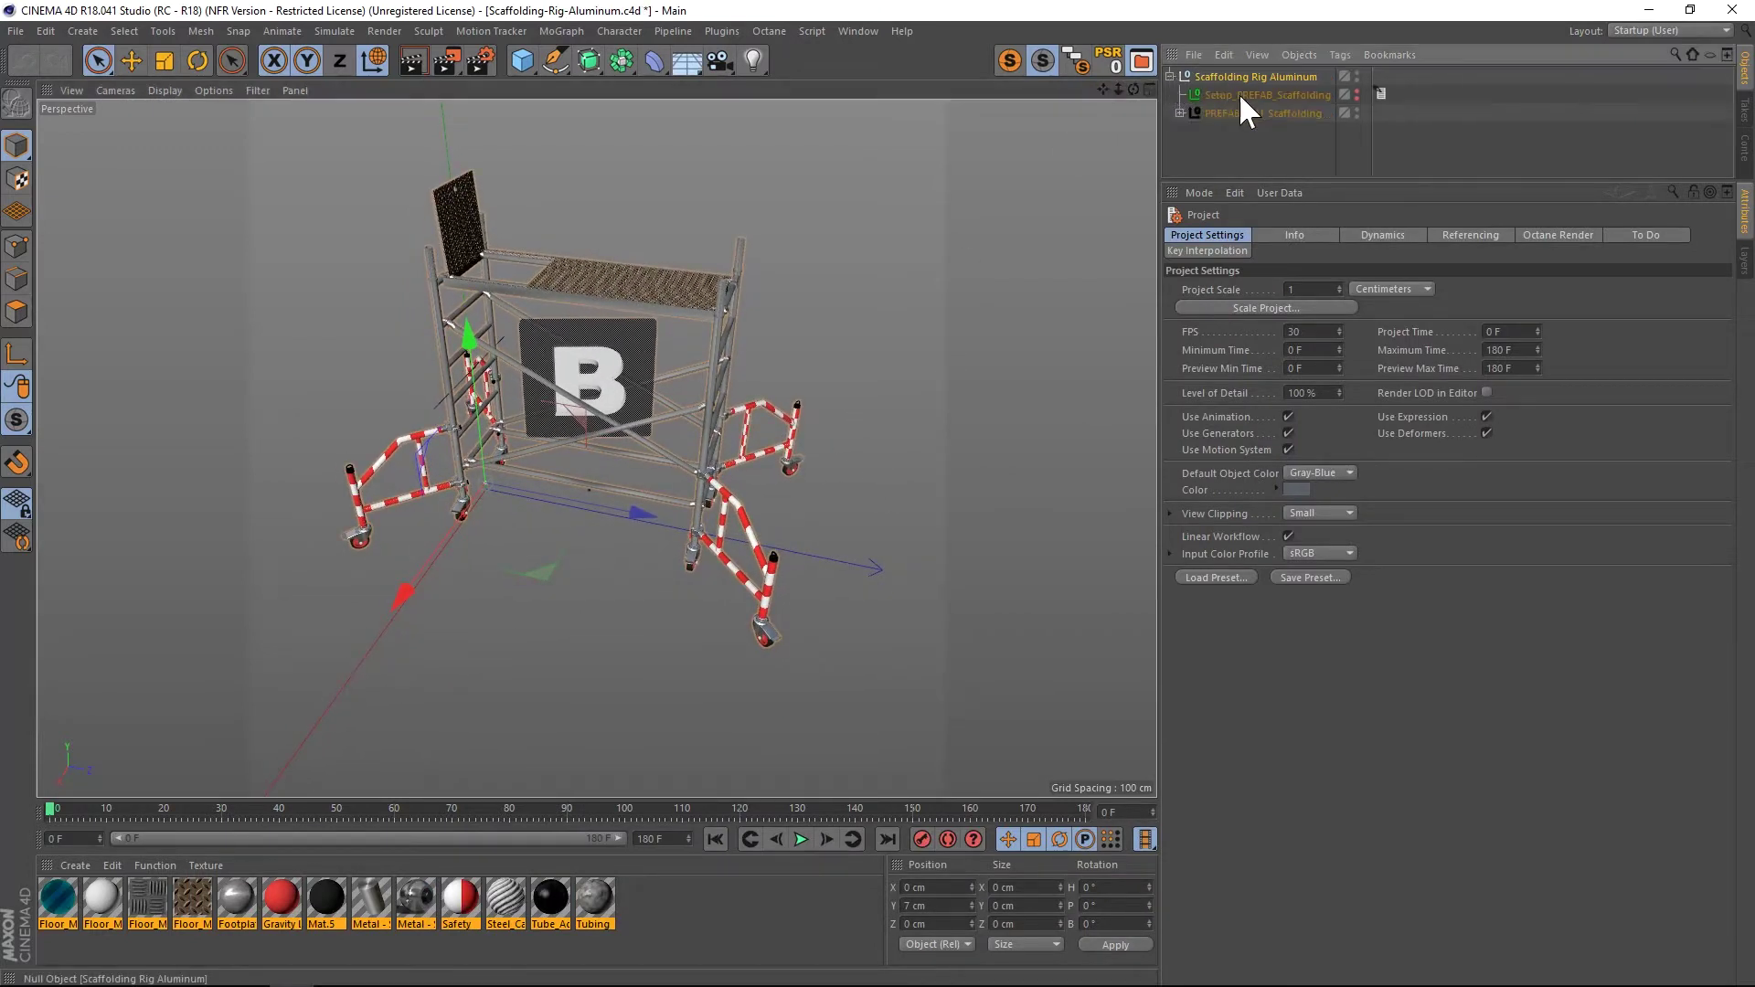
click(1270, 95)
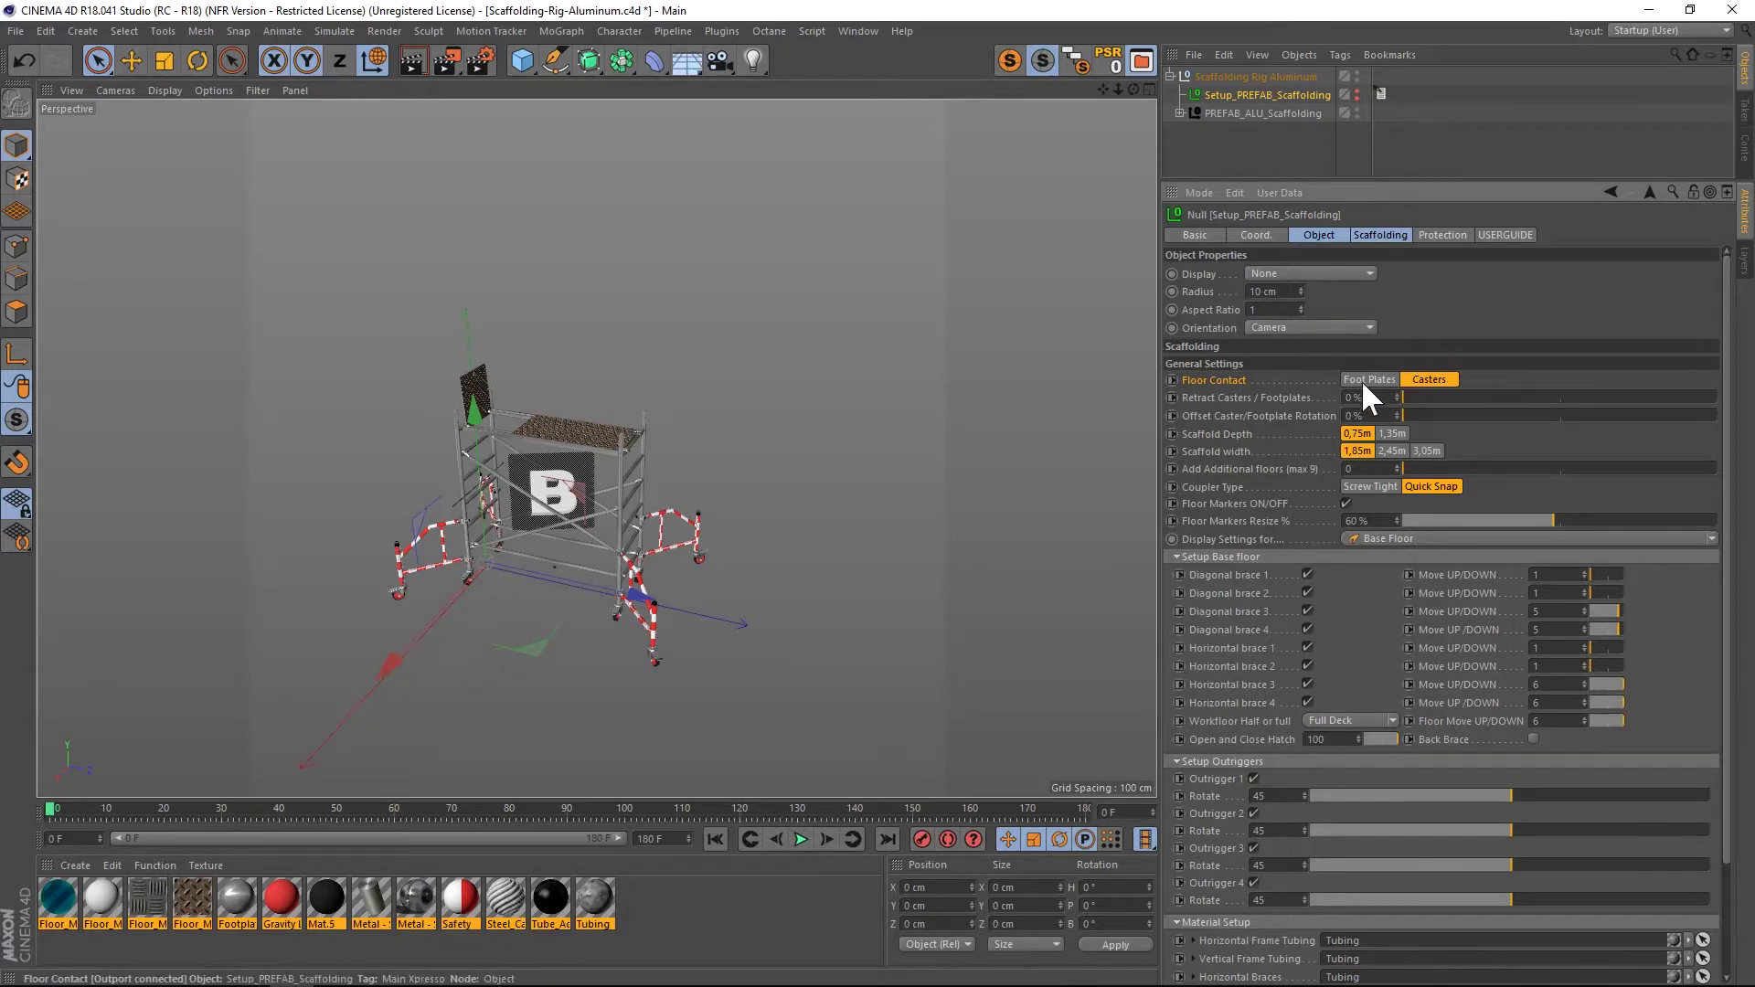
- Set Floor Contact to Foot Plates instead of Casters
scroll(480, 591, up, 6)
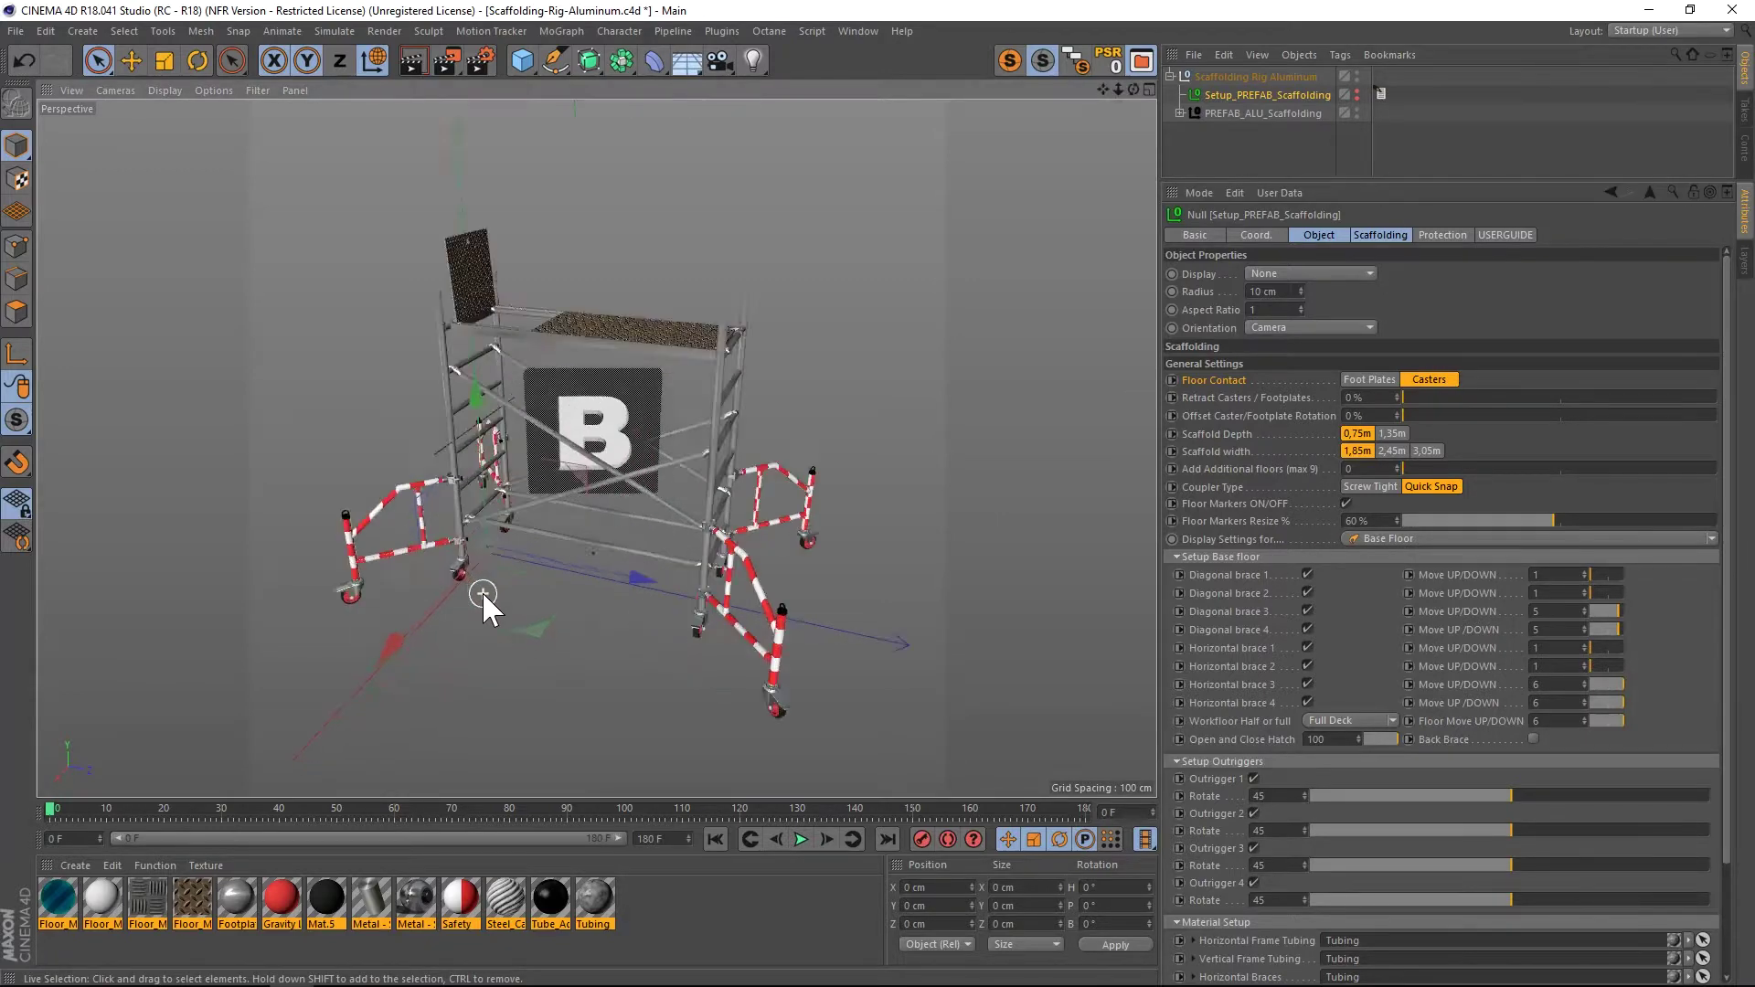
click(1369, 380)
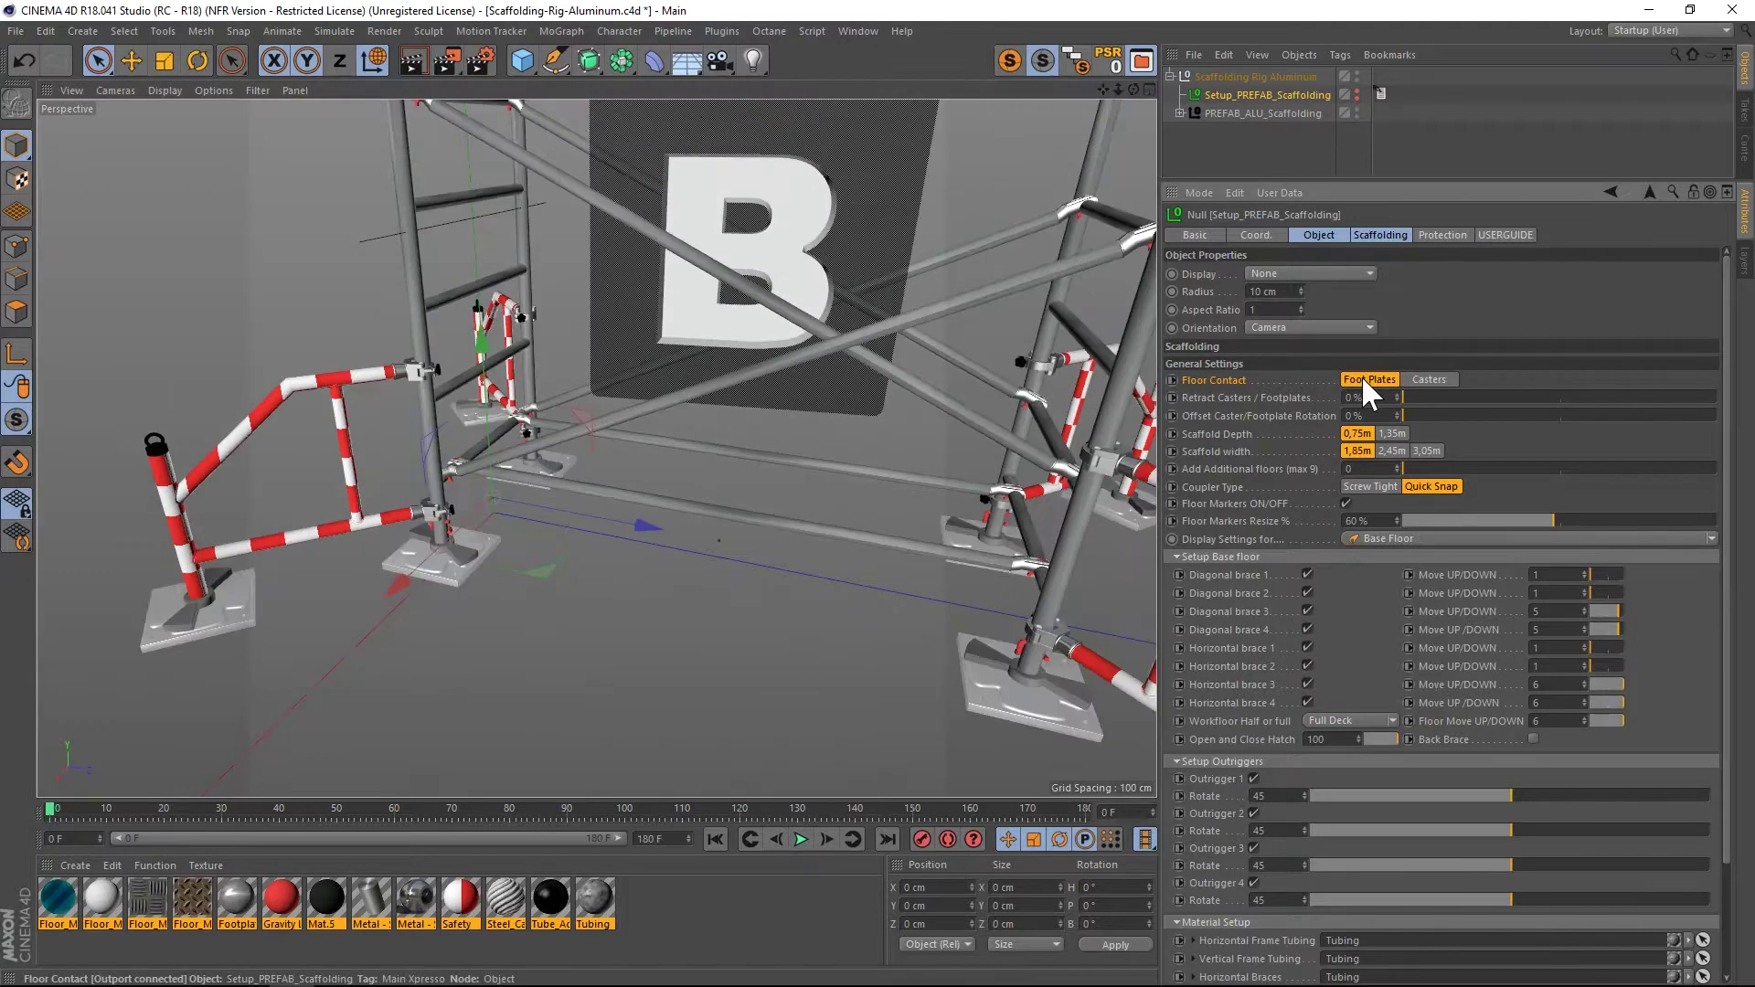
scroll(873, 516, down, 6)
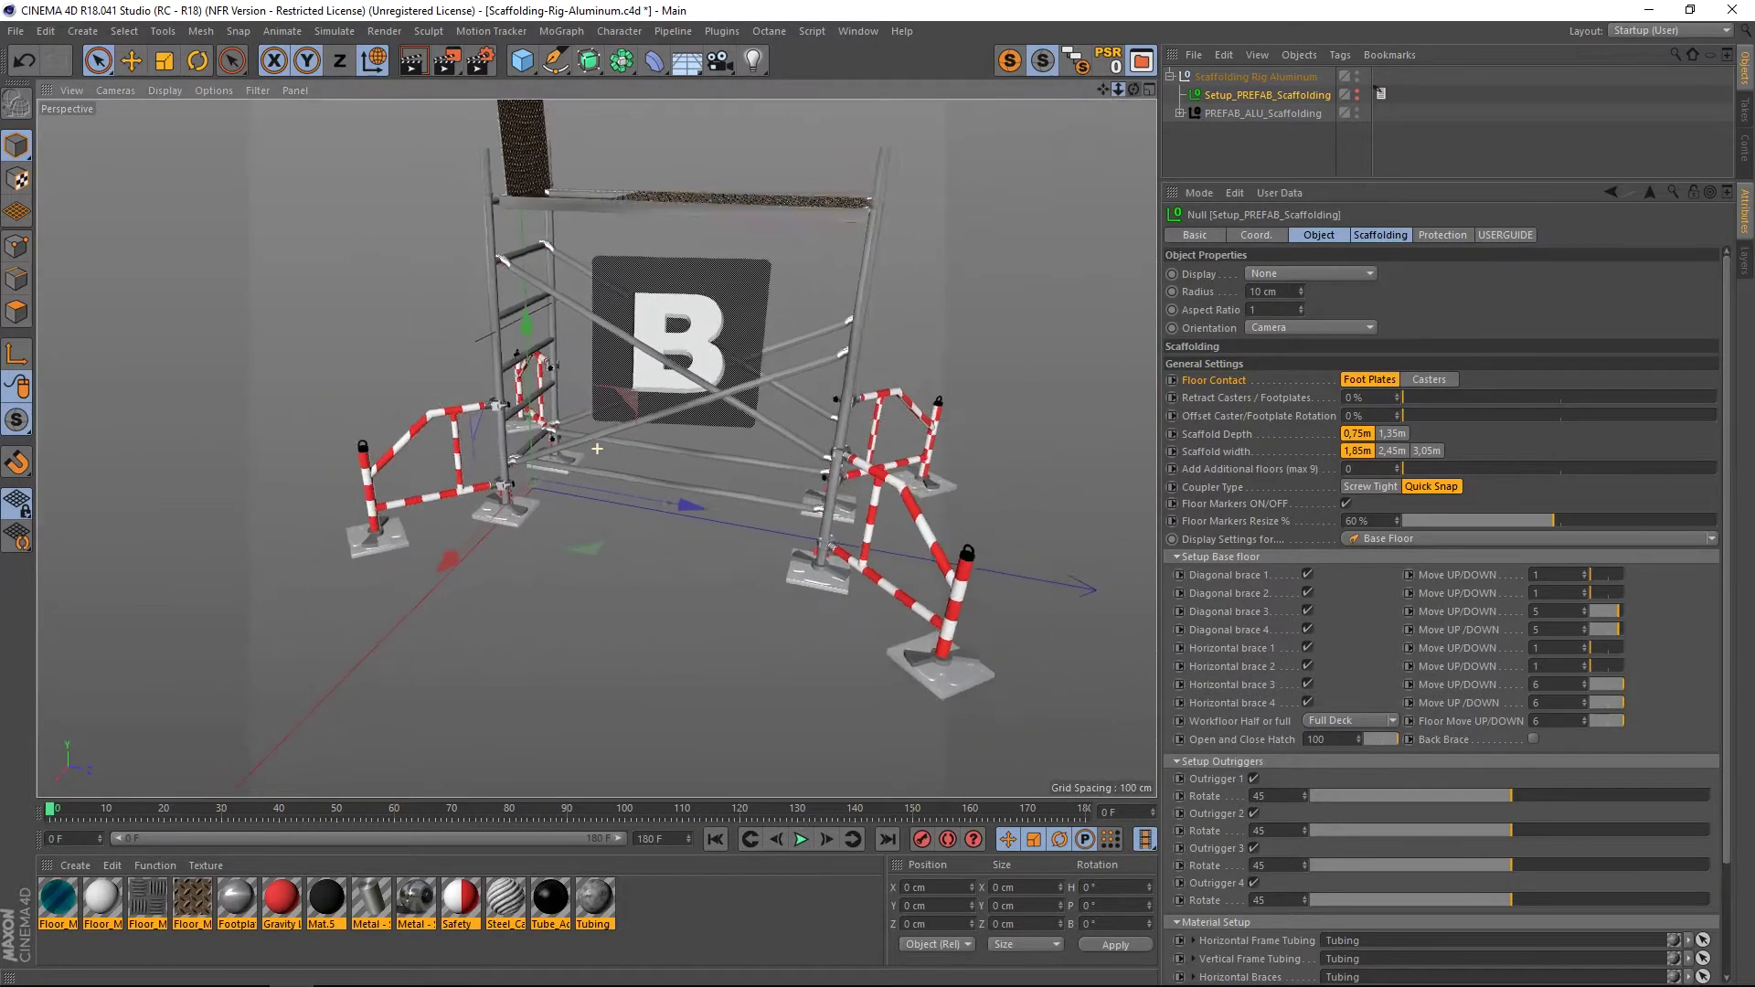
- Switch off Outriggers 1–4, leaving Outrigger 1 rotated to 51
click(1253, 779)
click(1253, 779)
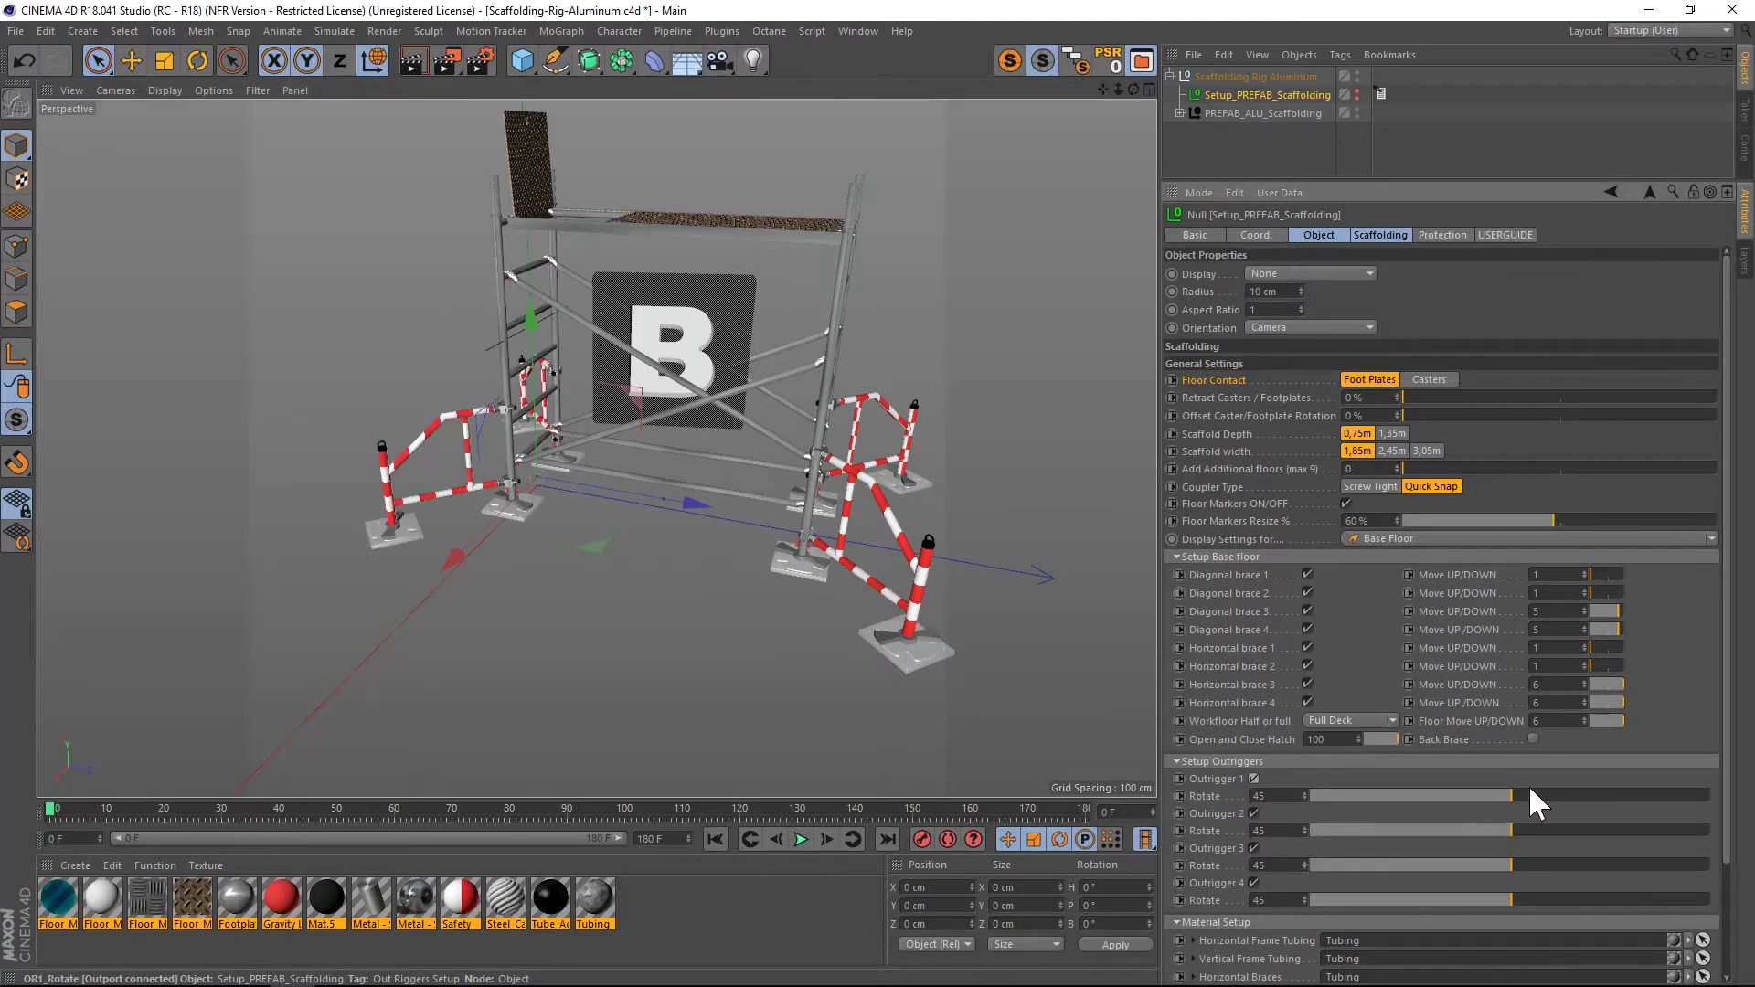
drag(1530, 787, 1417, 786)
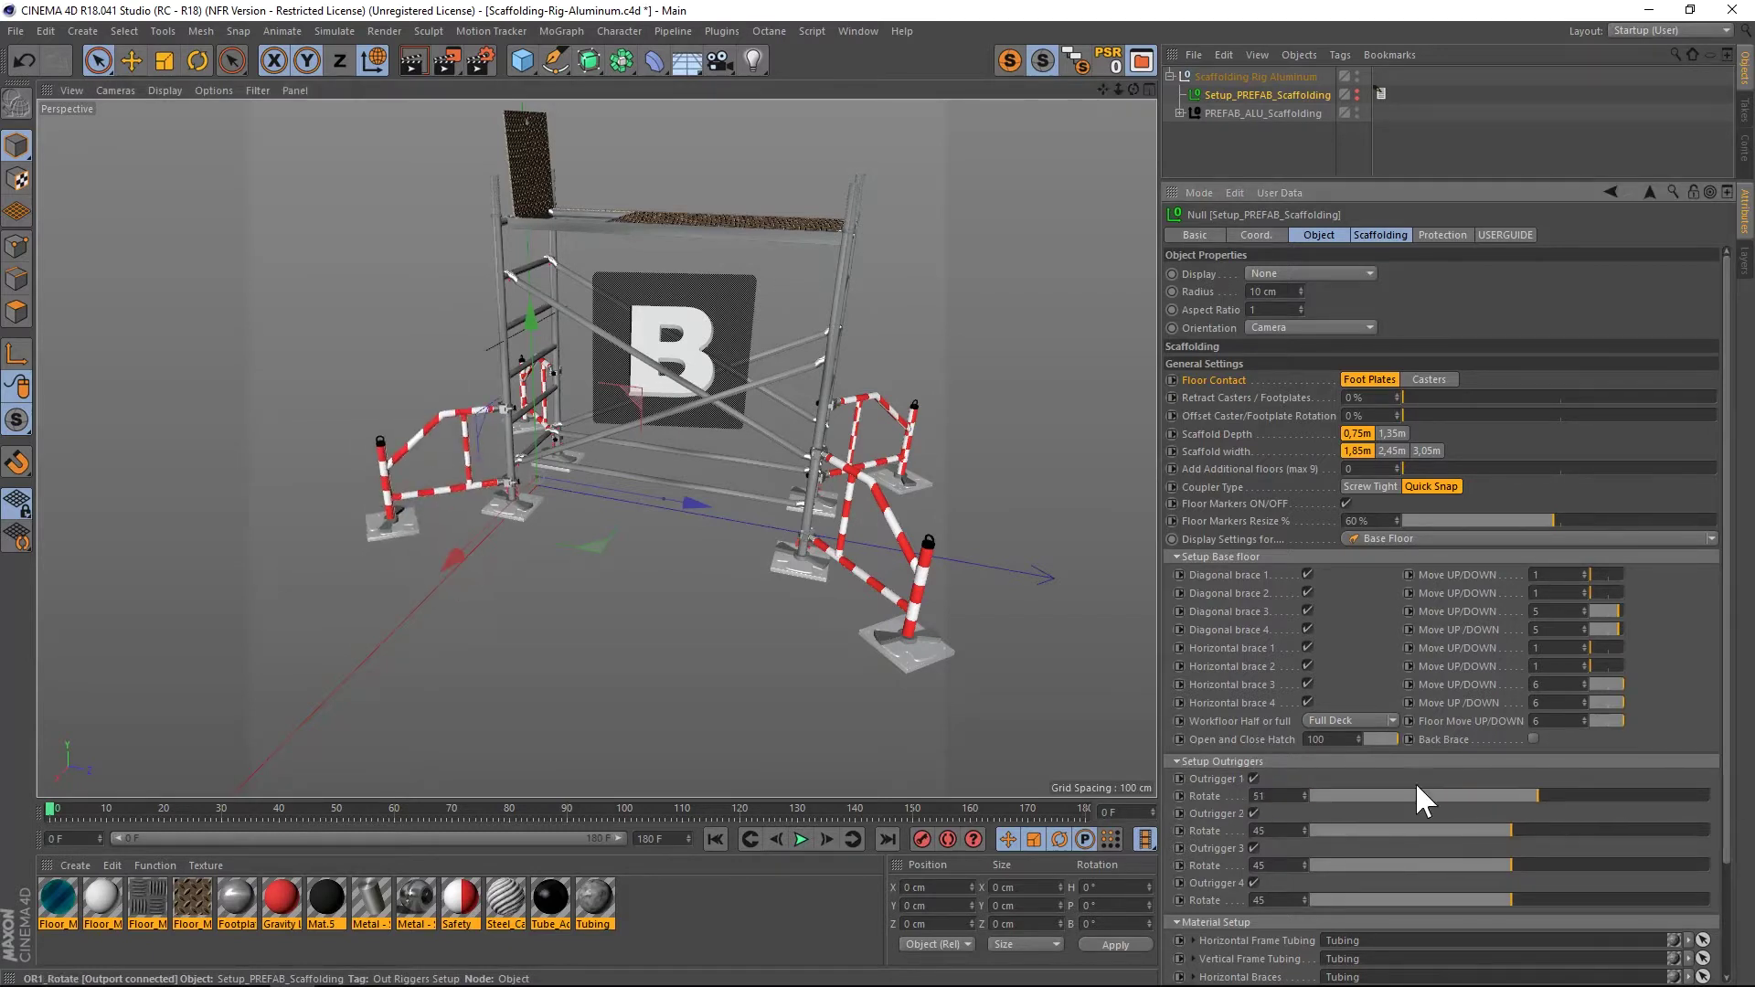
click(1253, 779)
click(1253, 814)
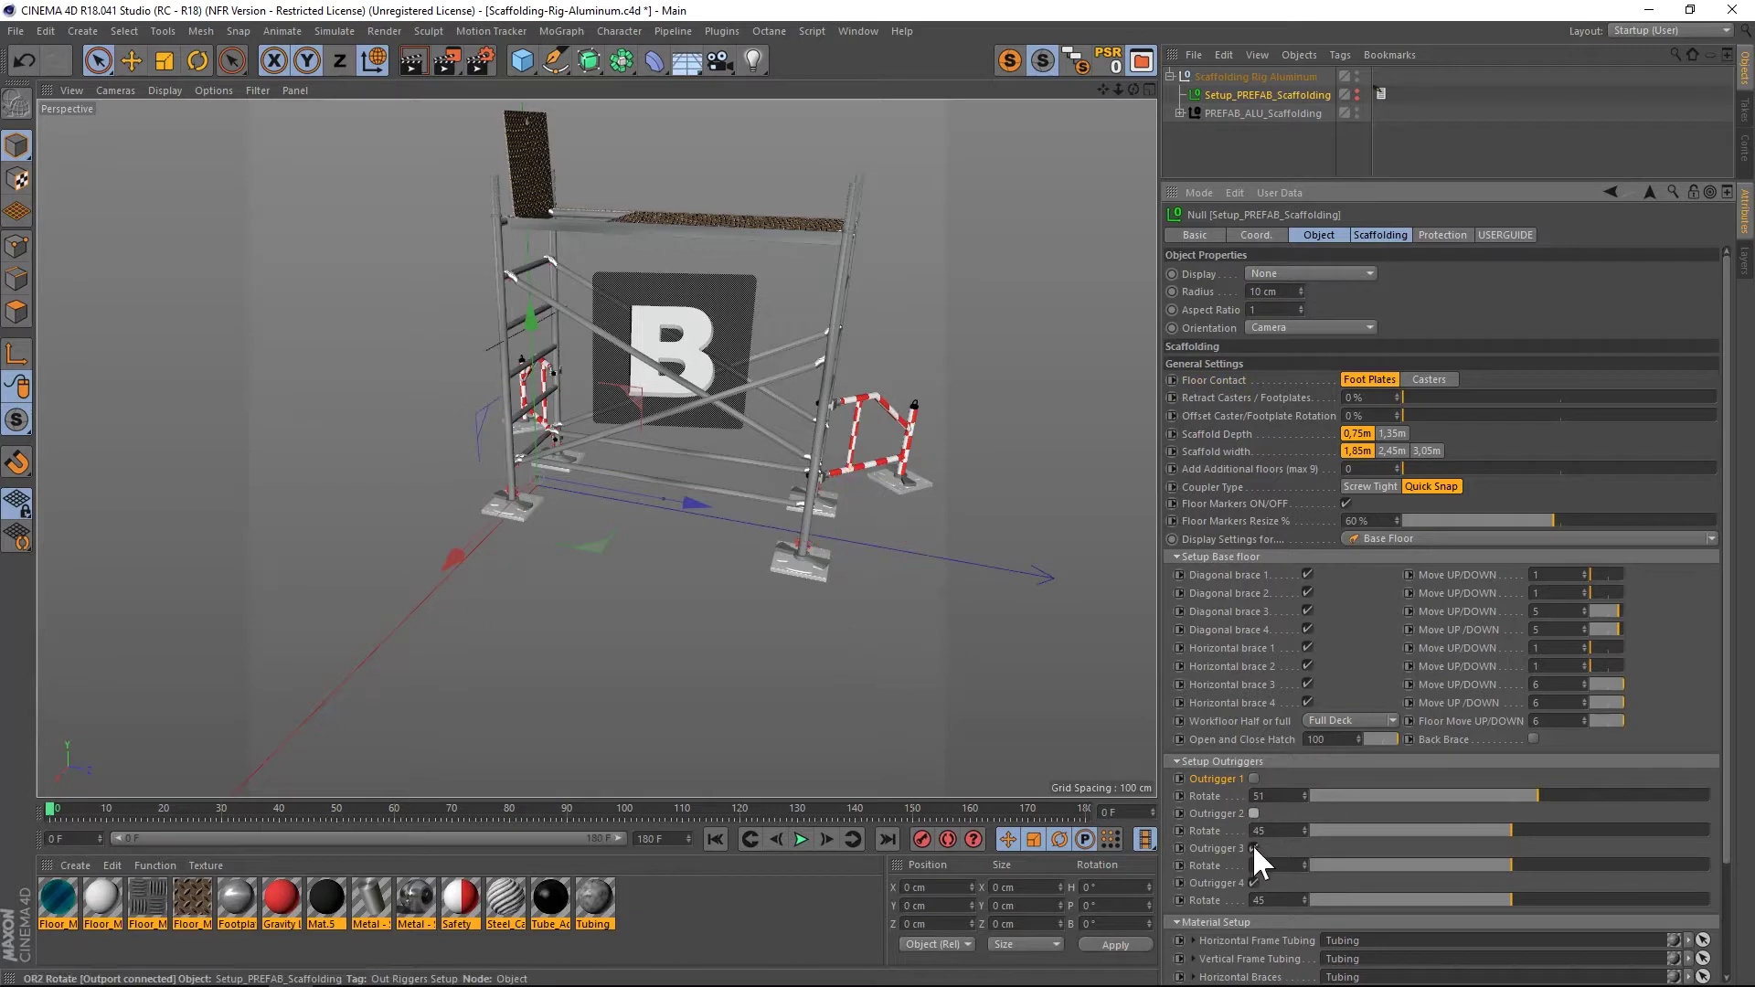
click(1253, 848)
click(1253, 883)
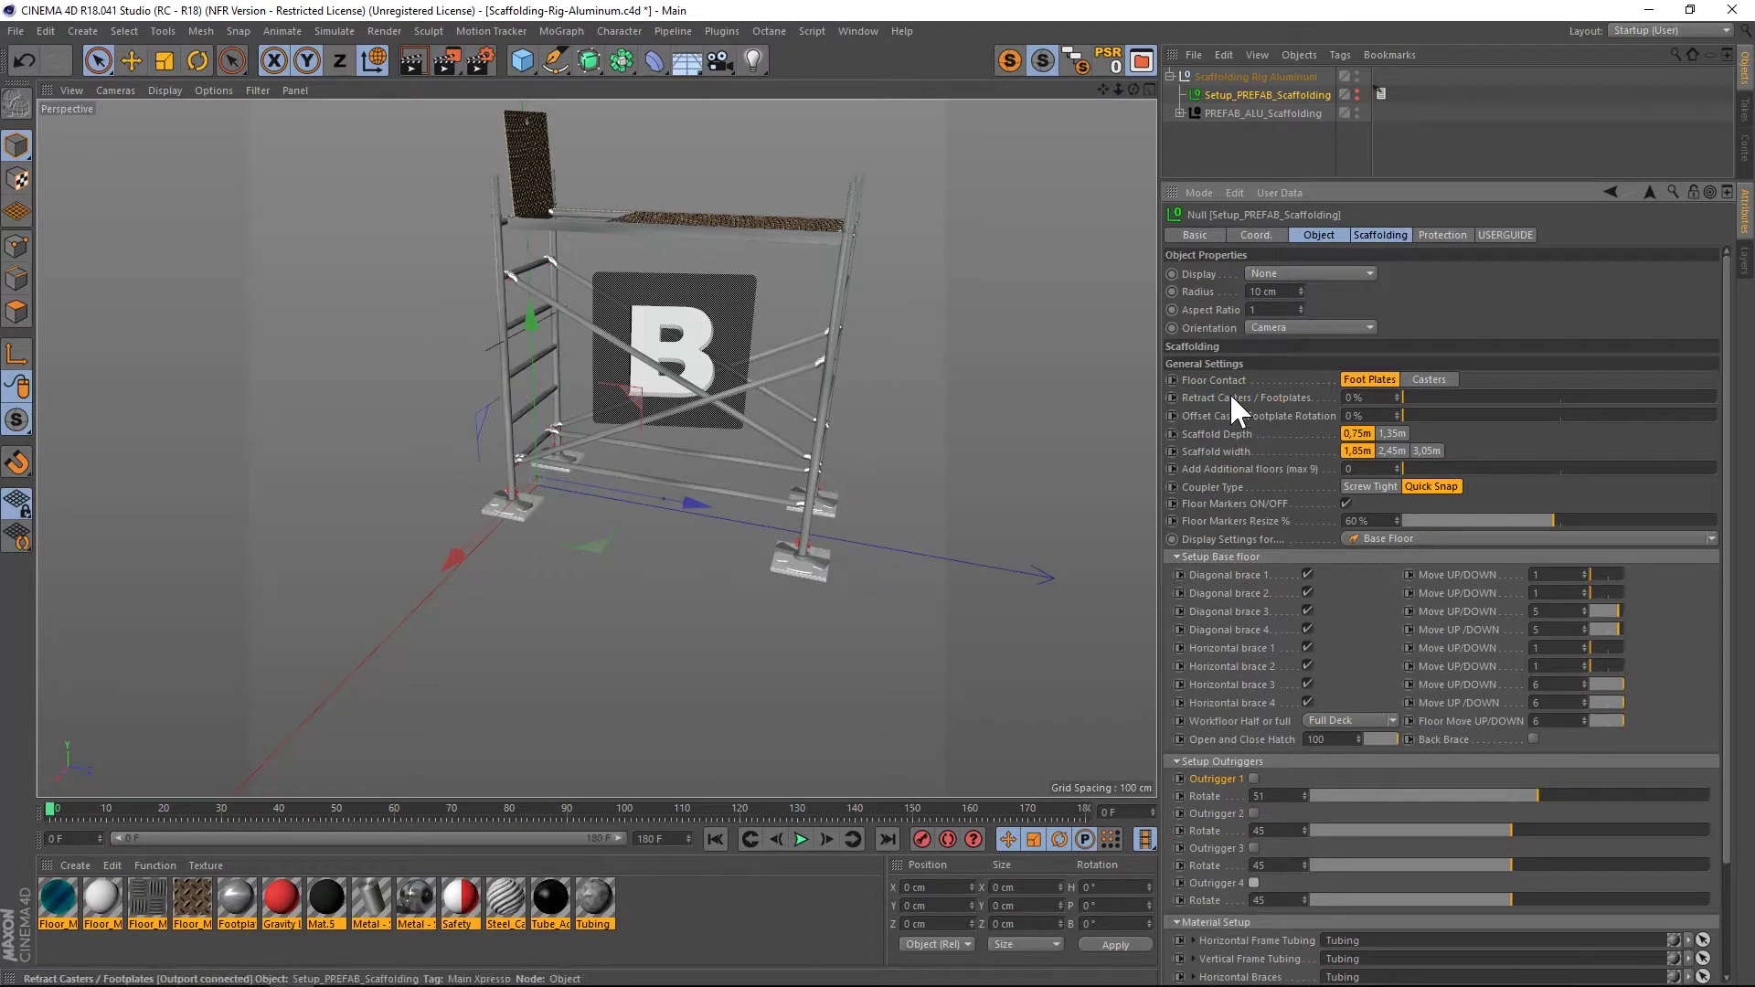
- Keep Foot Plates and set Retract Casters/Footplates to 65%
drag(1403, 397, 1750, 411)
click(1430, 379)
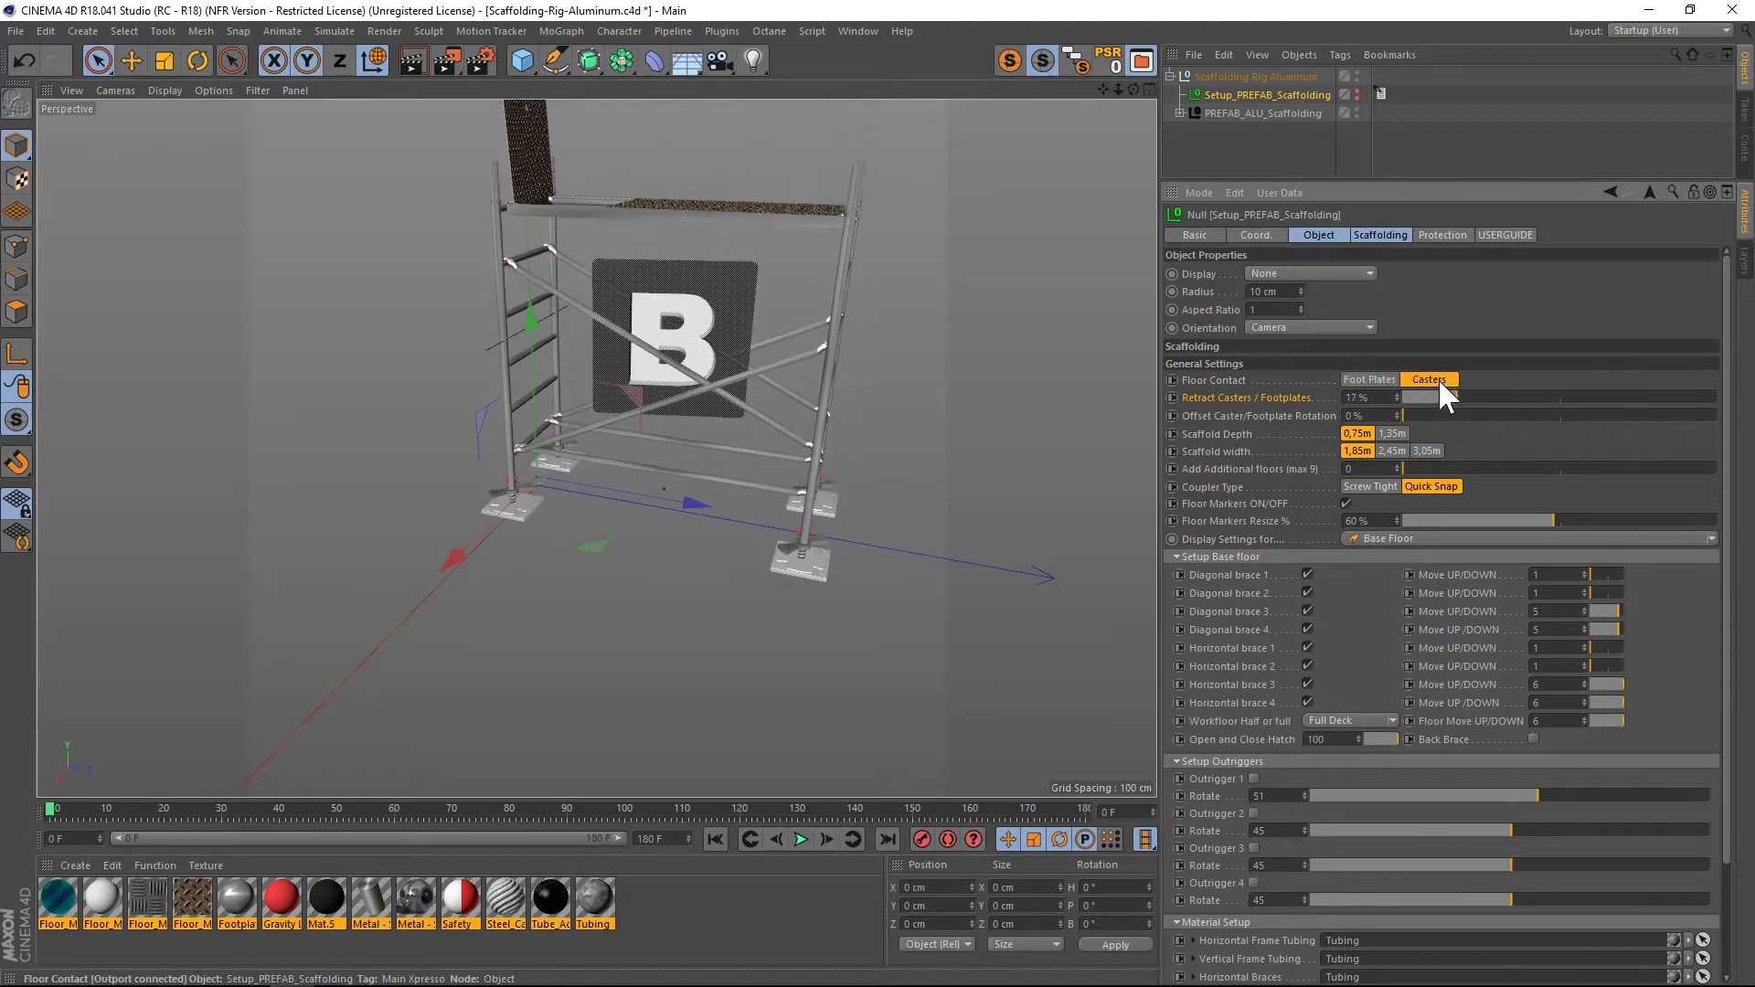
drag(1493, 397, 1608, 398)
click(1369, 378)
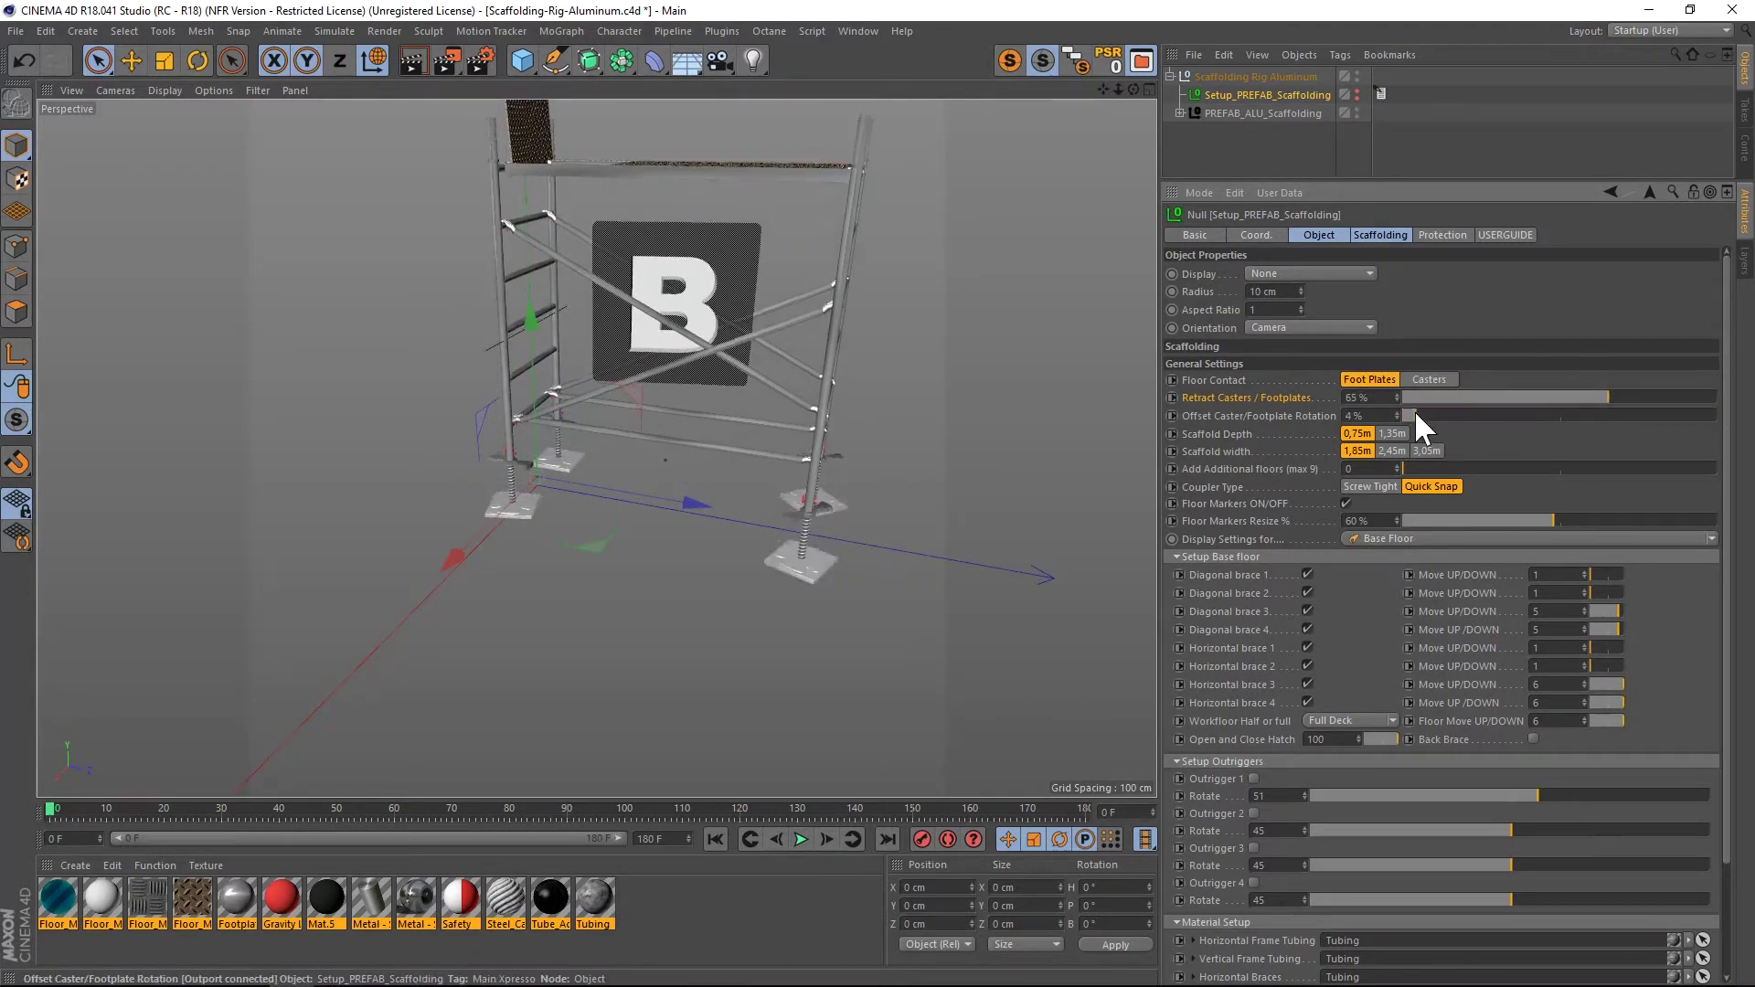
drag(1413, 413, 1315, 409)
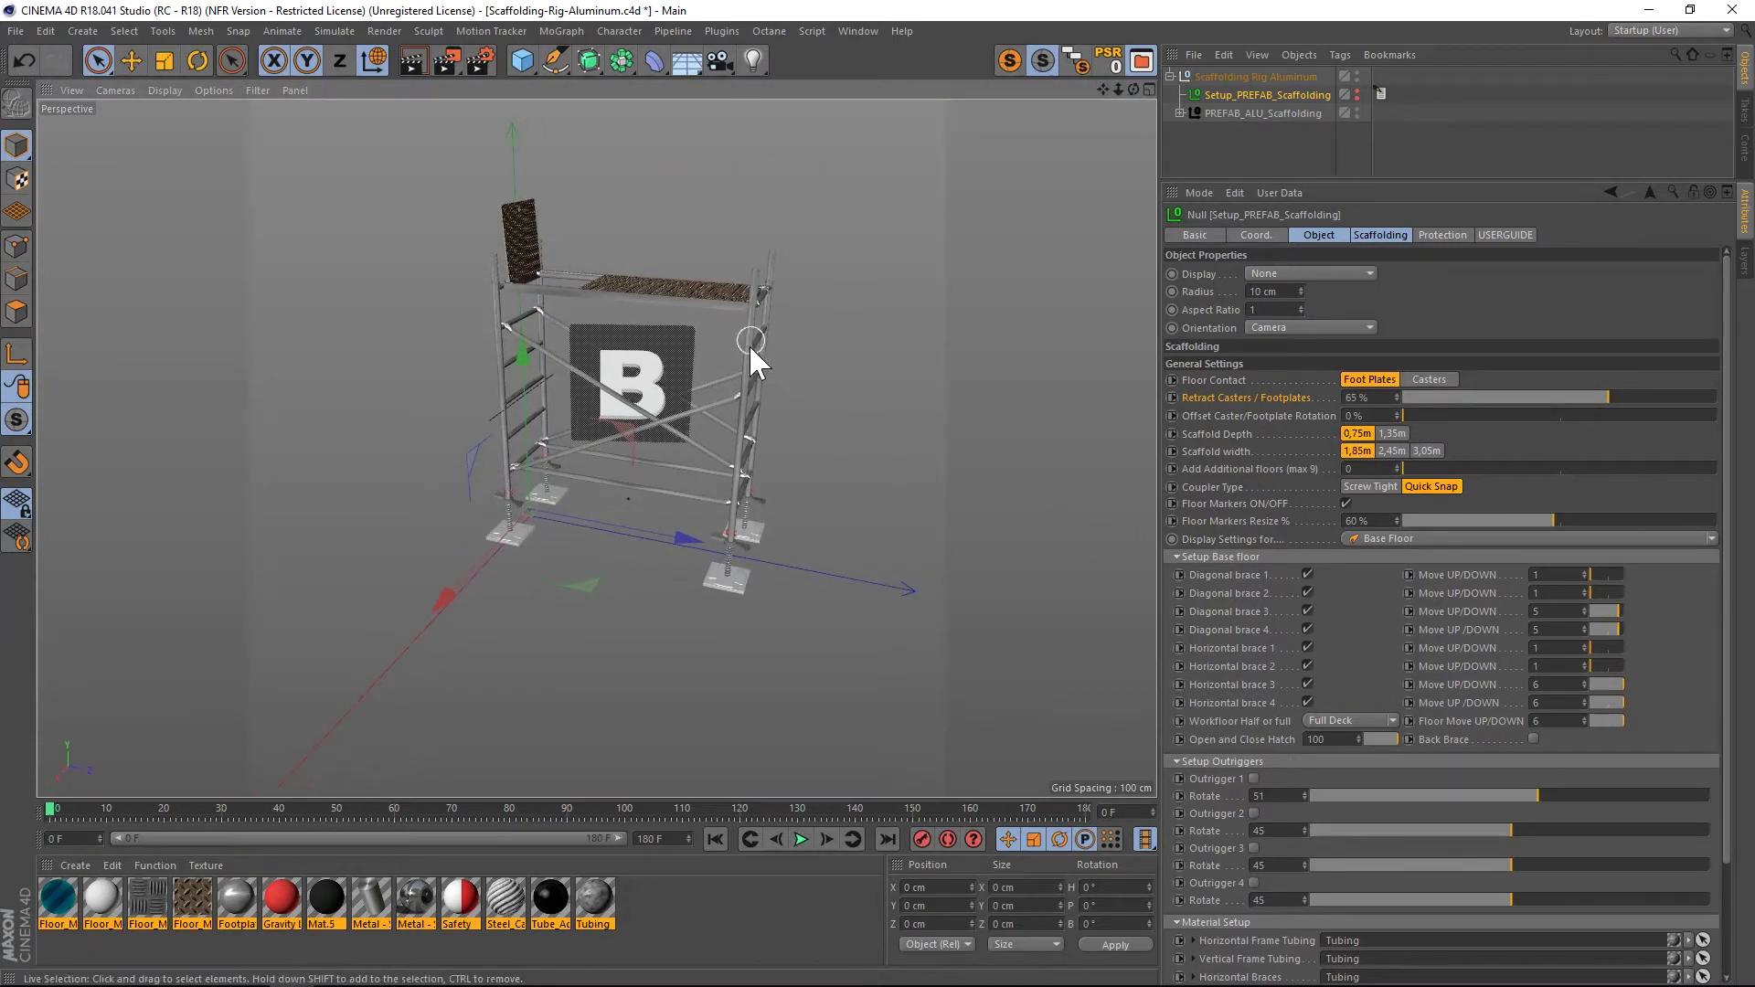
- Set Scaffold Depth to 1,35m and Scaffold width to 3,05m
click(1226, 433)
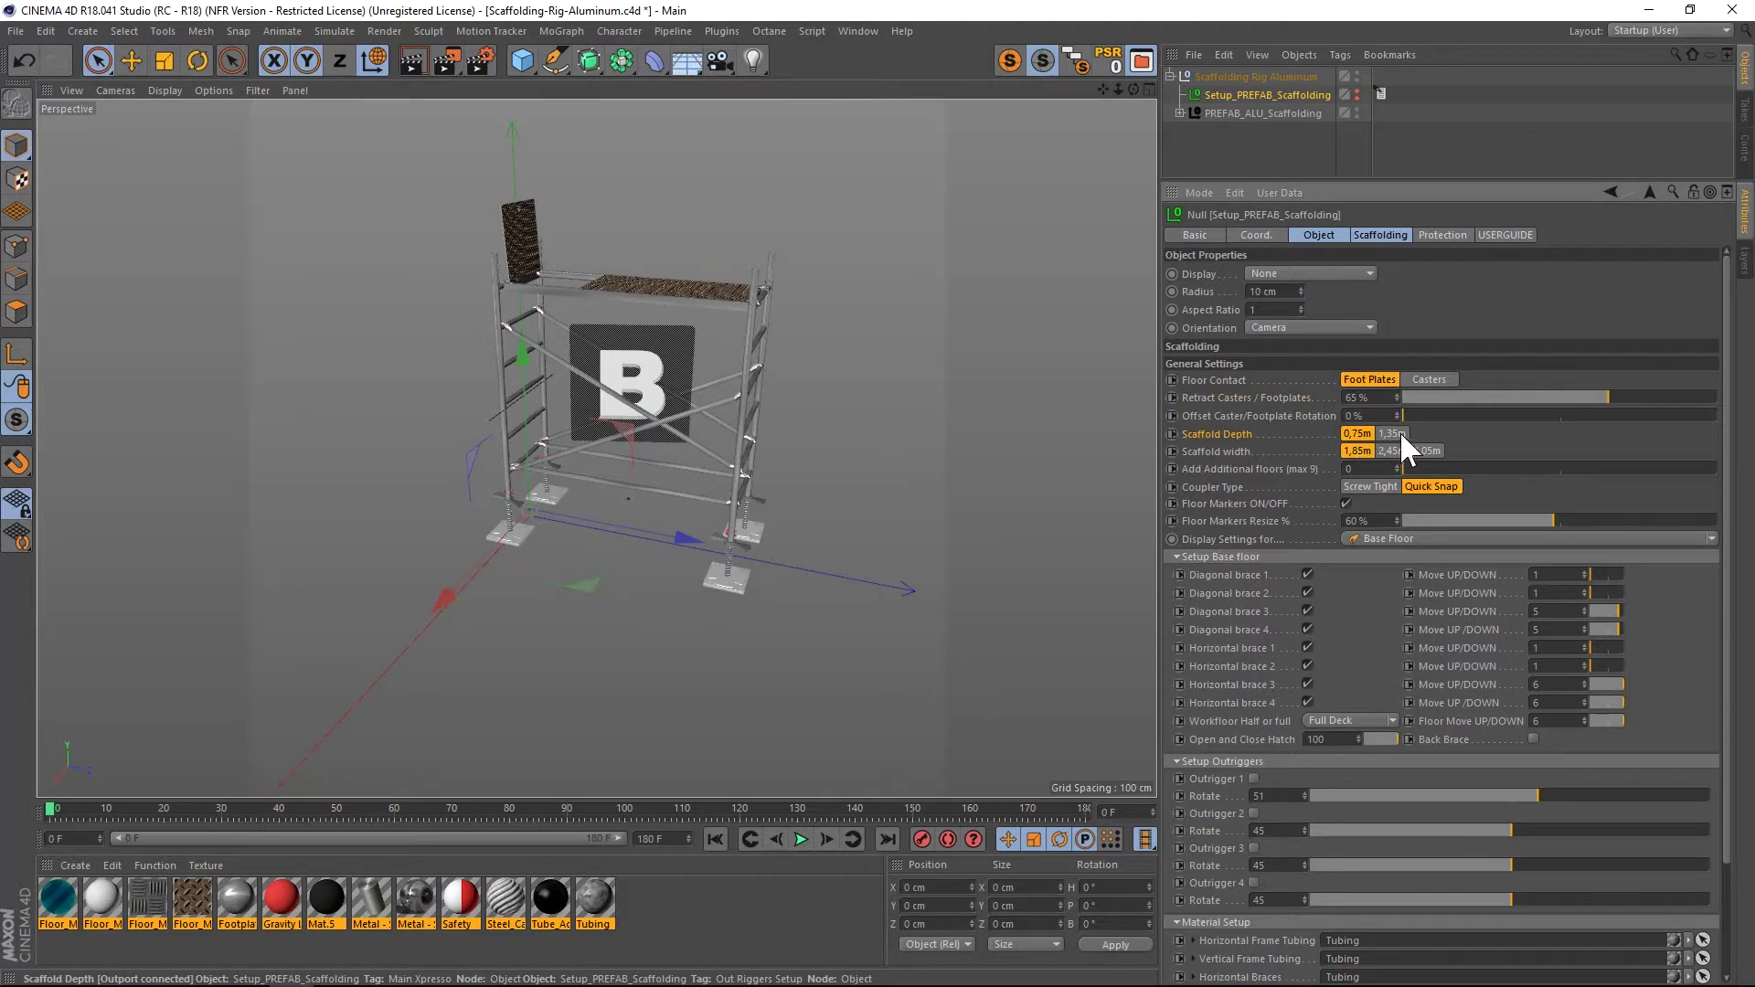
click(1393, 431)
click(1354, 432)
click(1390, 431)
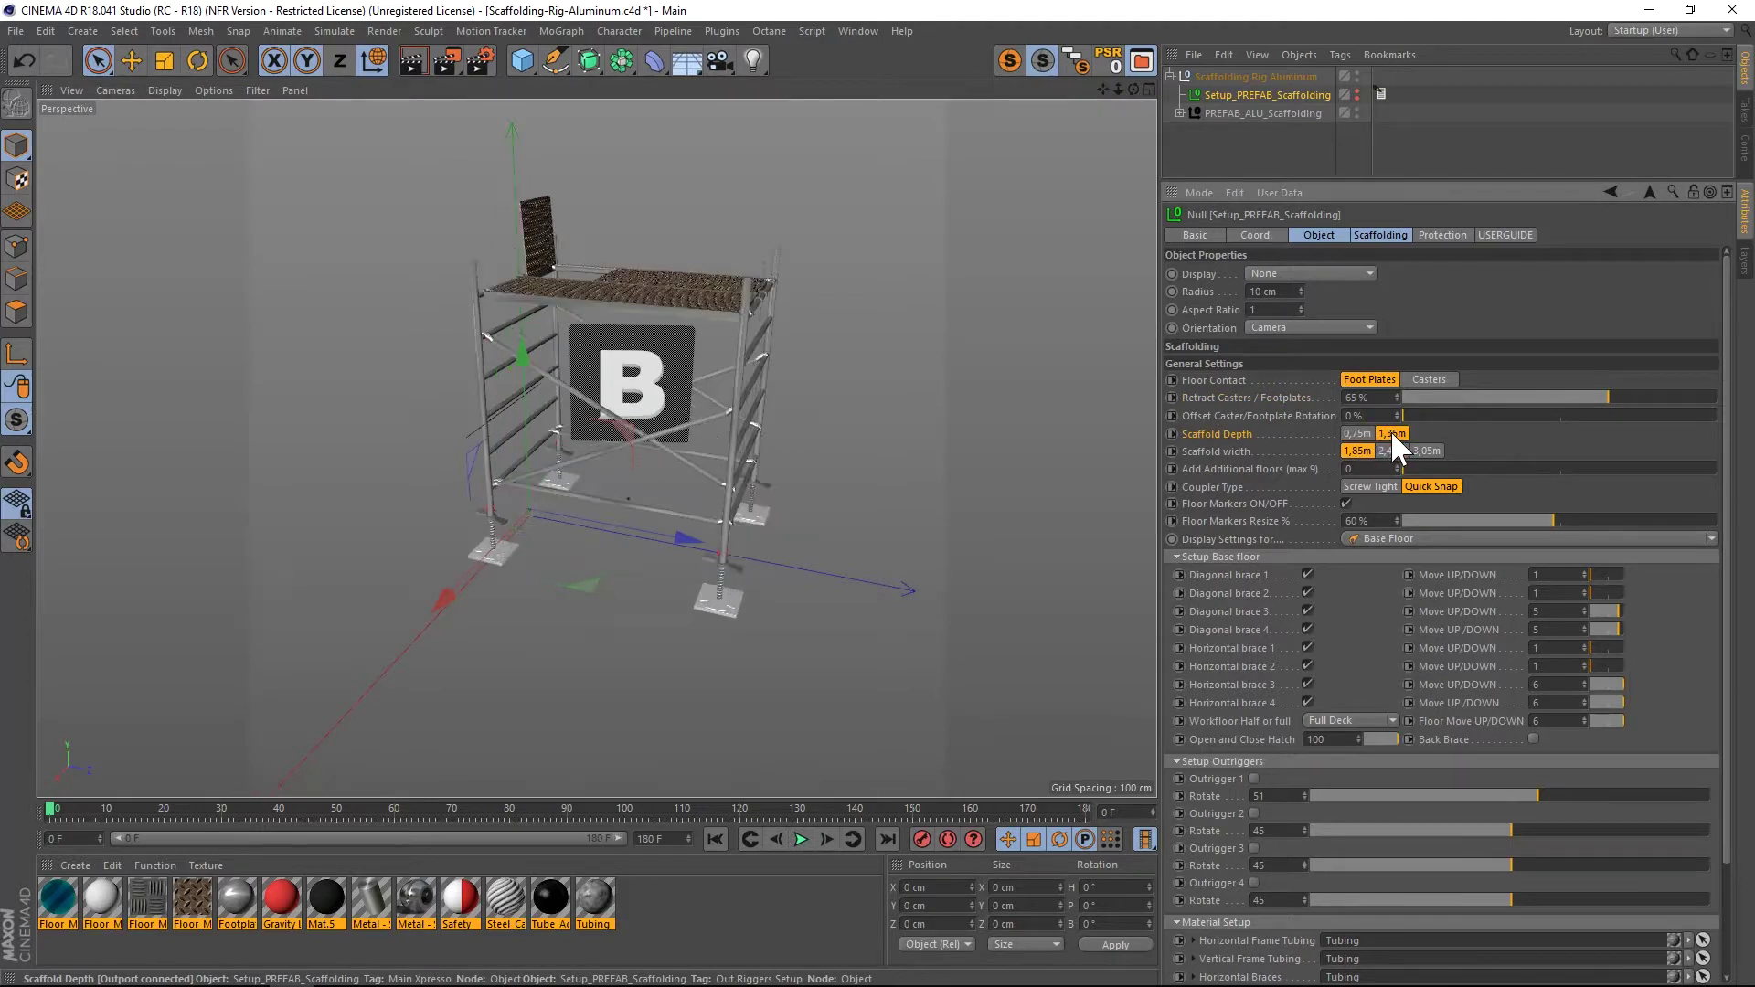
click(1393, 451)
click(1427, 451)
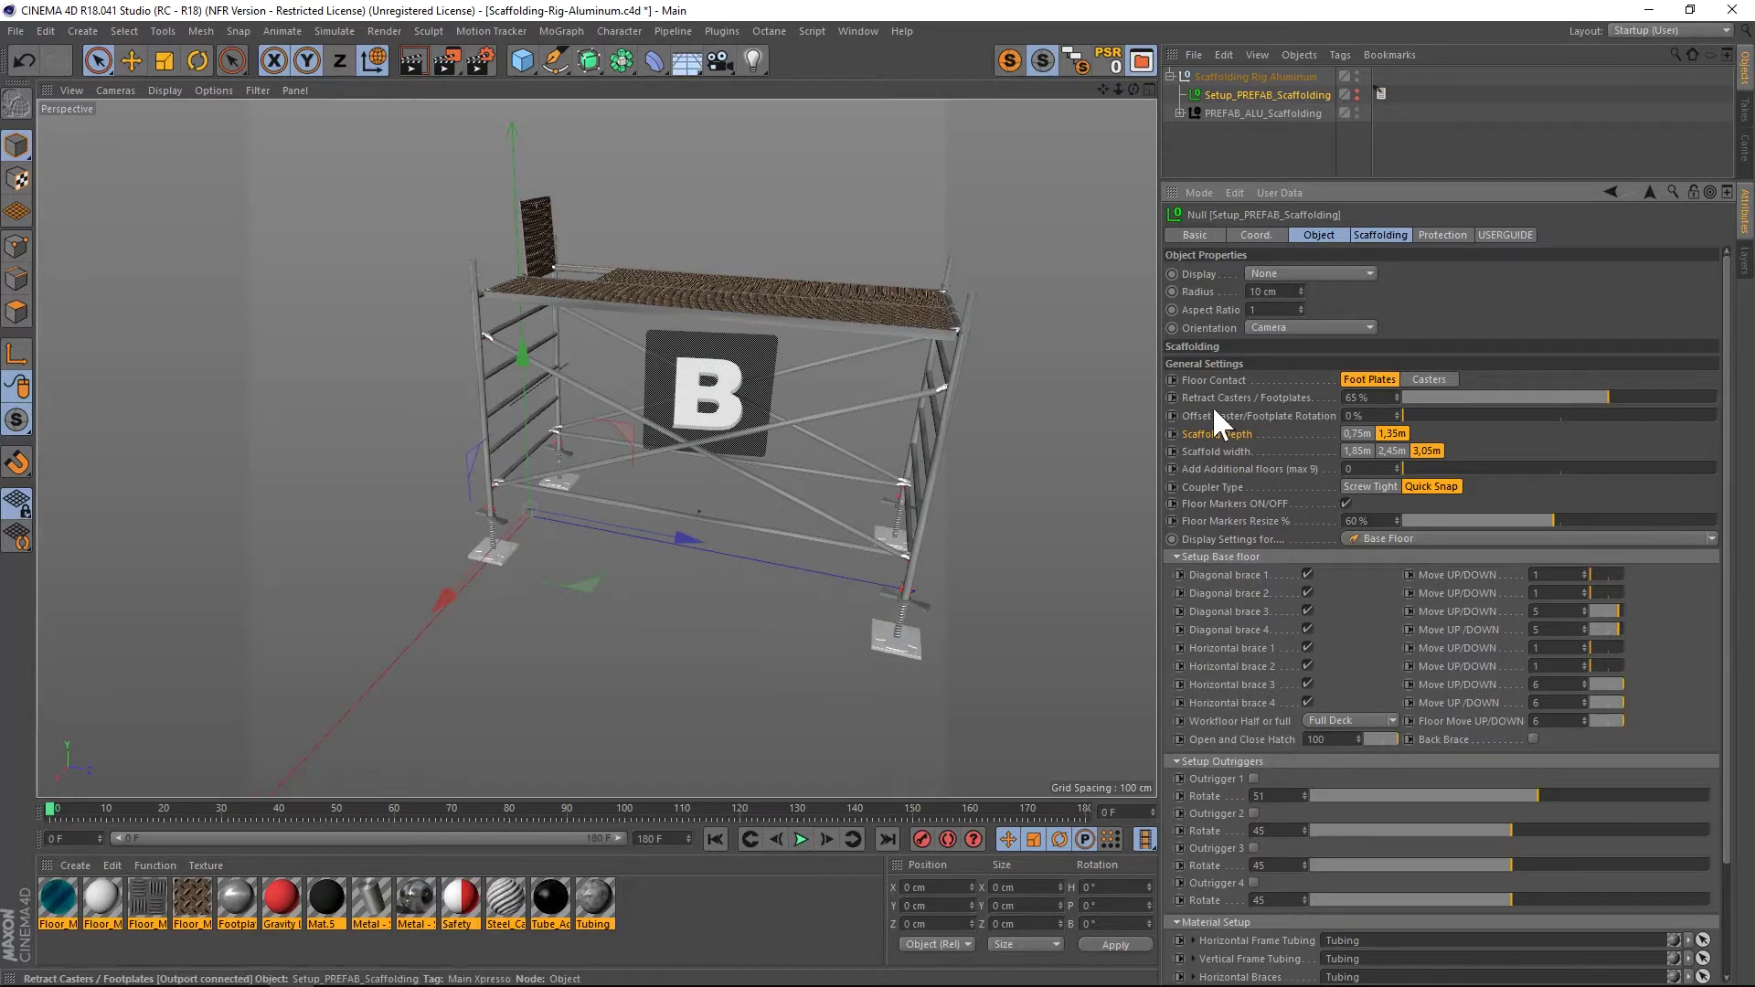
- Set Add Additional floors to 3 and frame the taller scaffold
scroll(1109, 95, down, 10)
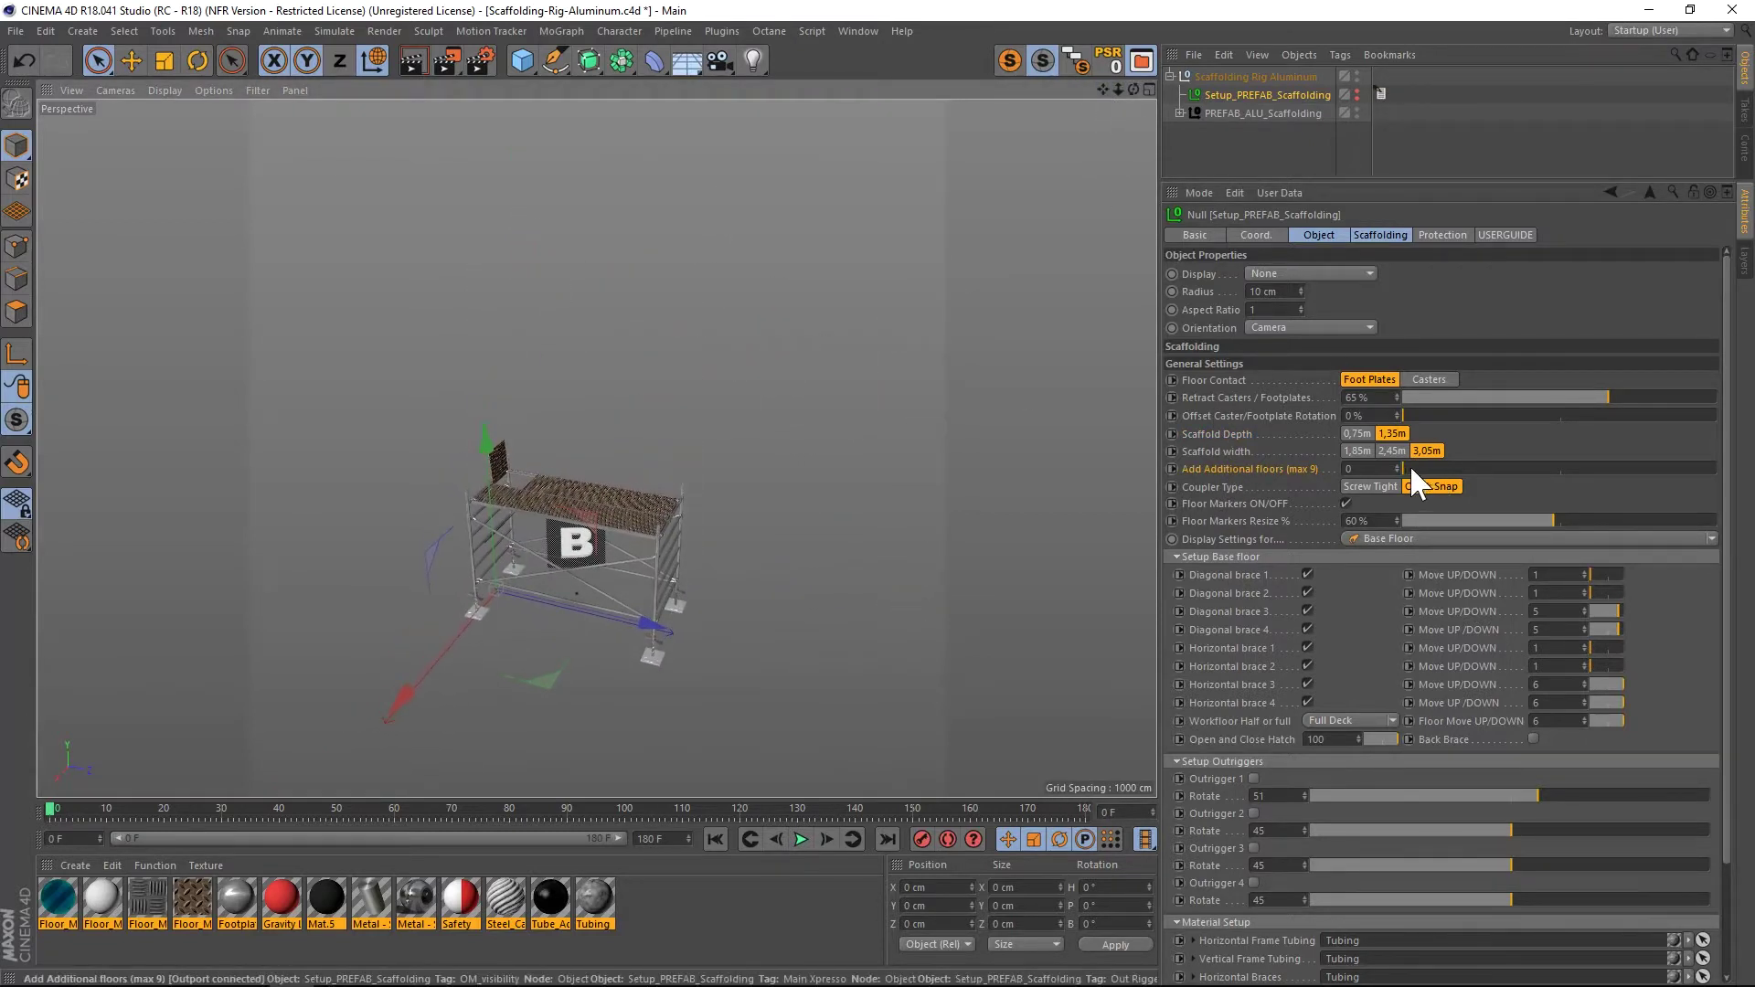
click(1397, 464)
click(1396, 464)
click(1397, 464)
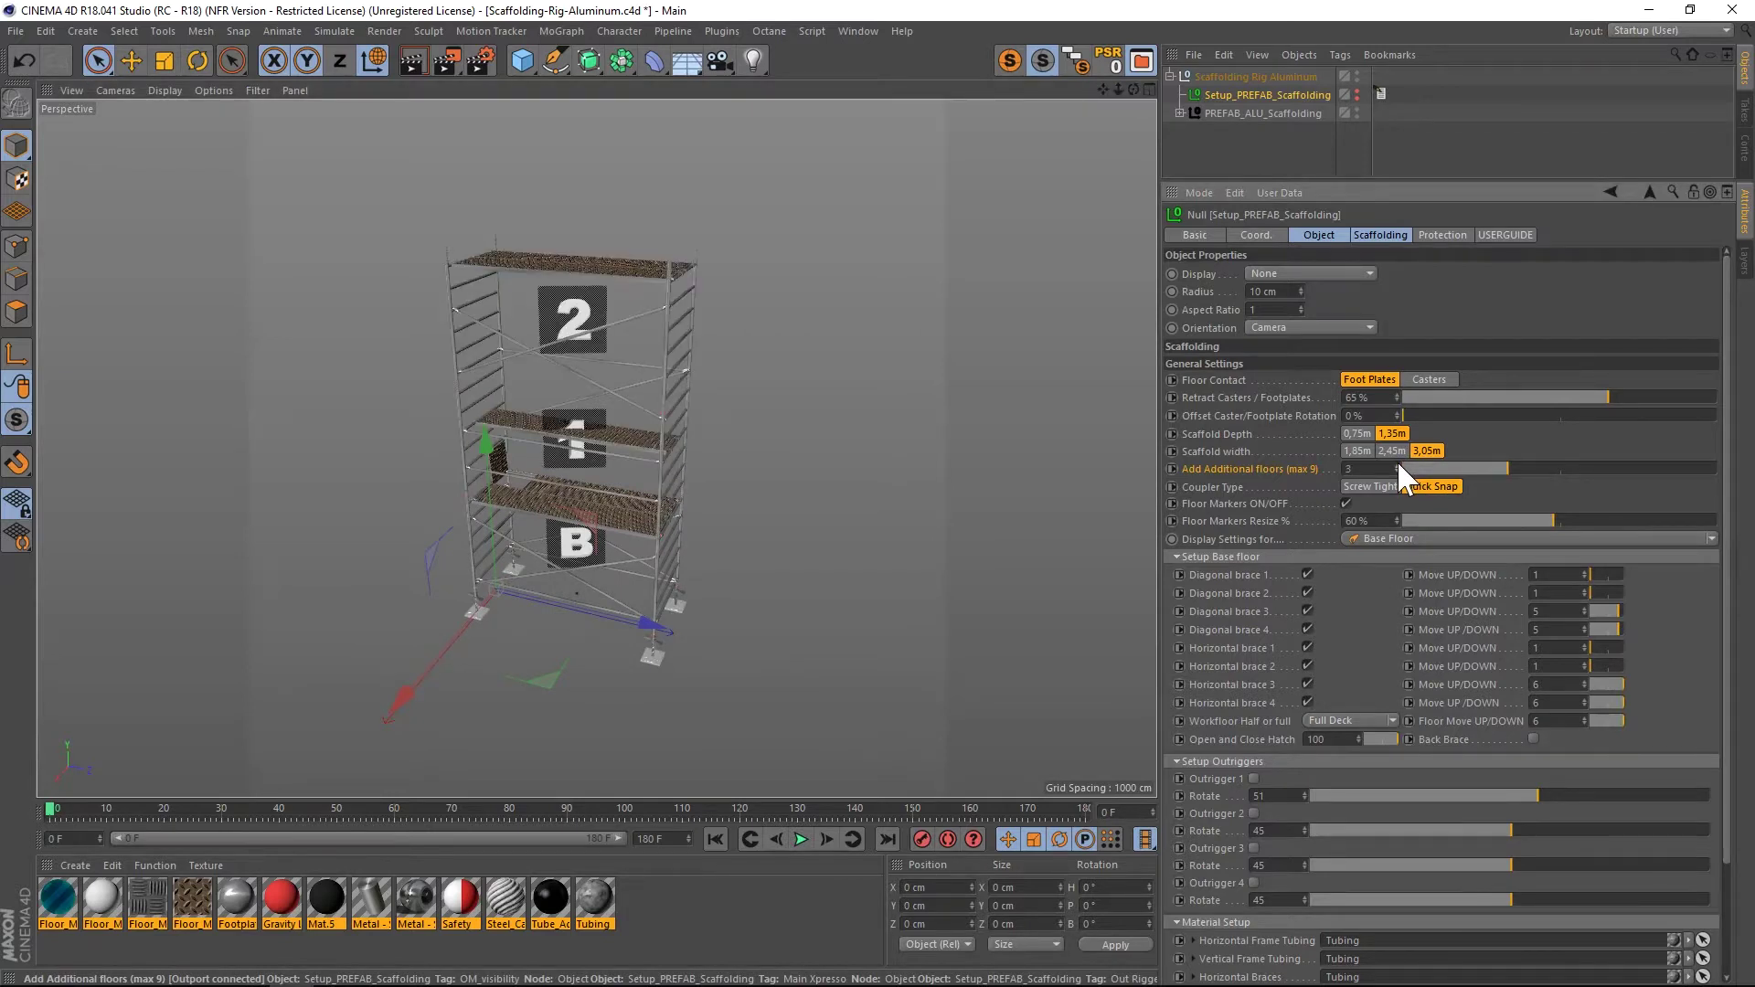
drag(1102, 89, 1102, 119)
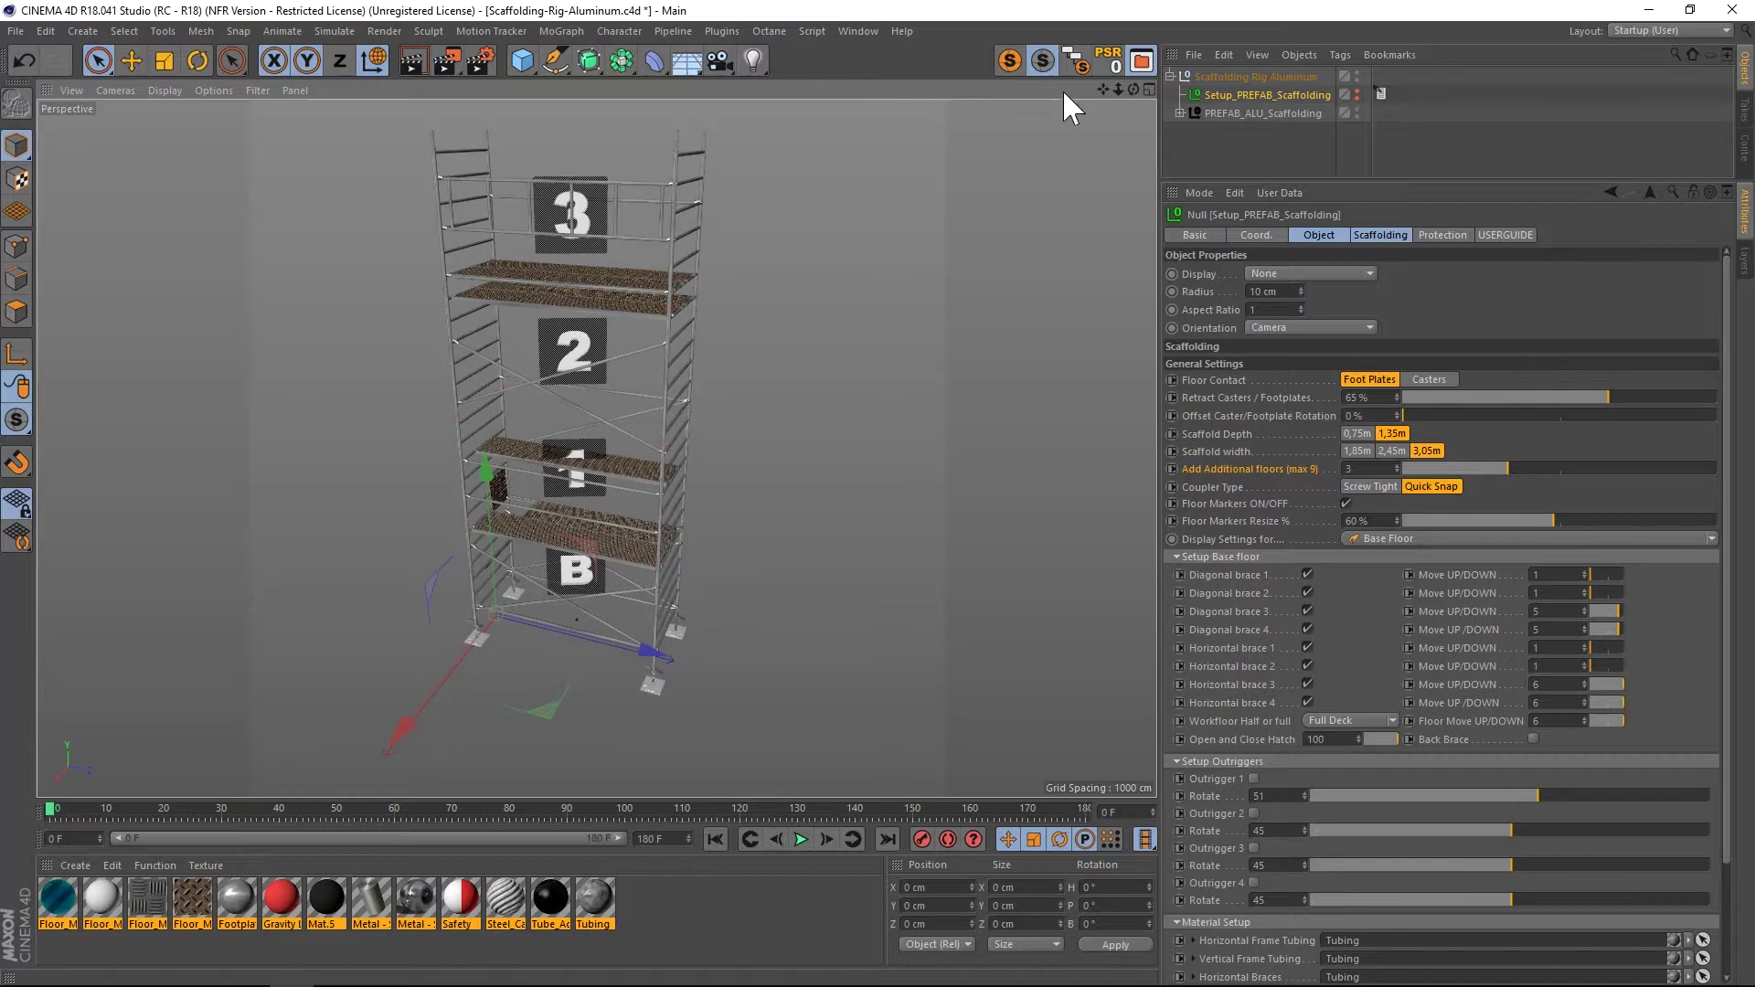
drag(1119, 88, 962, 184)
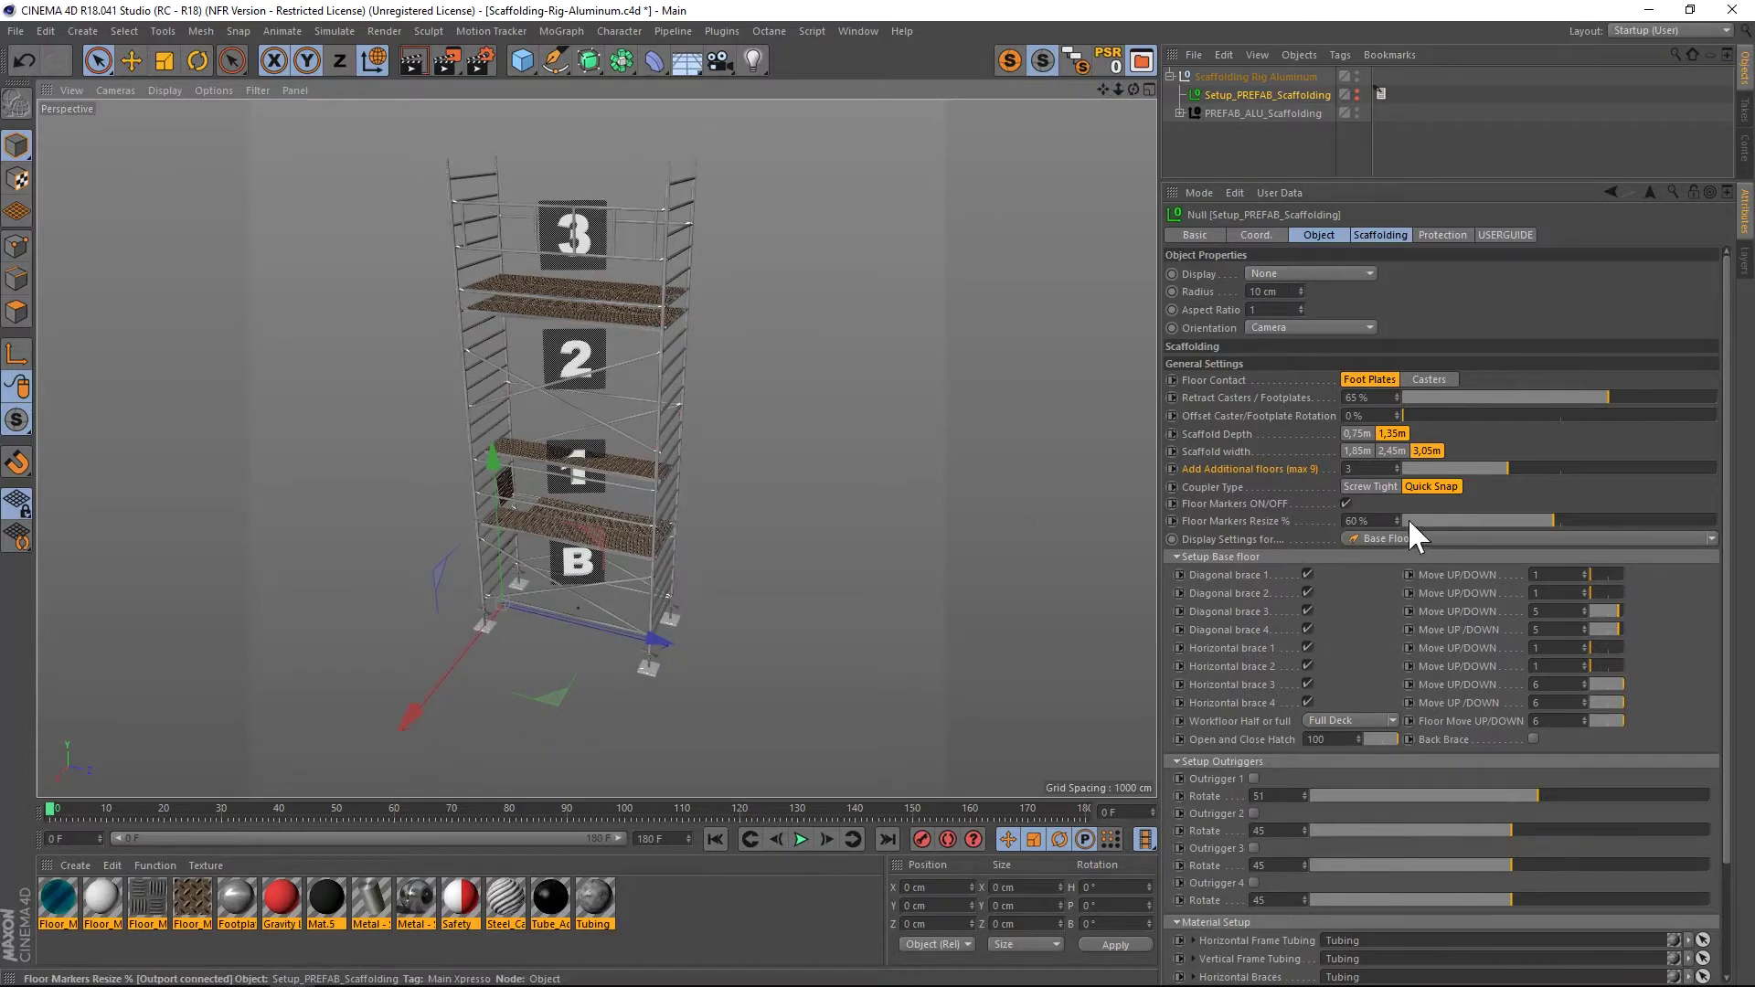
- Set Floor Markers Resize % to 55%
click(1224, 504)
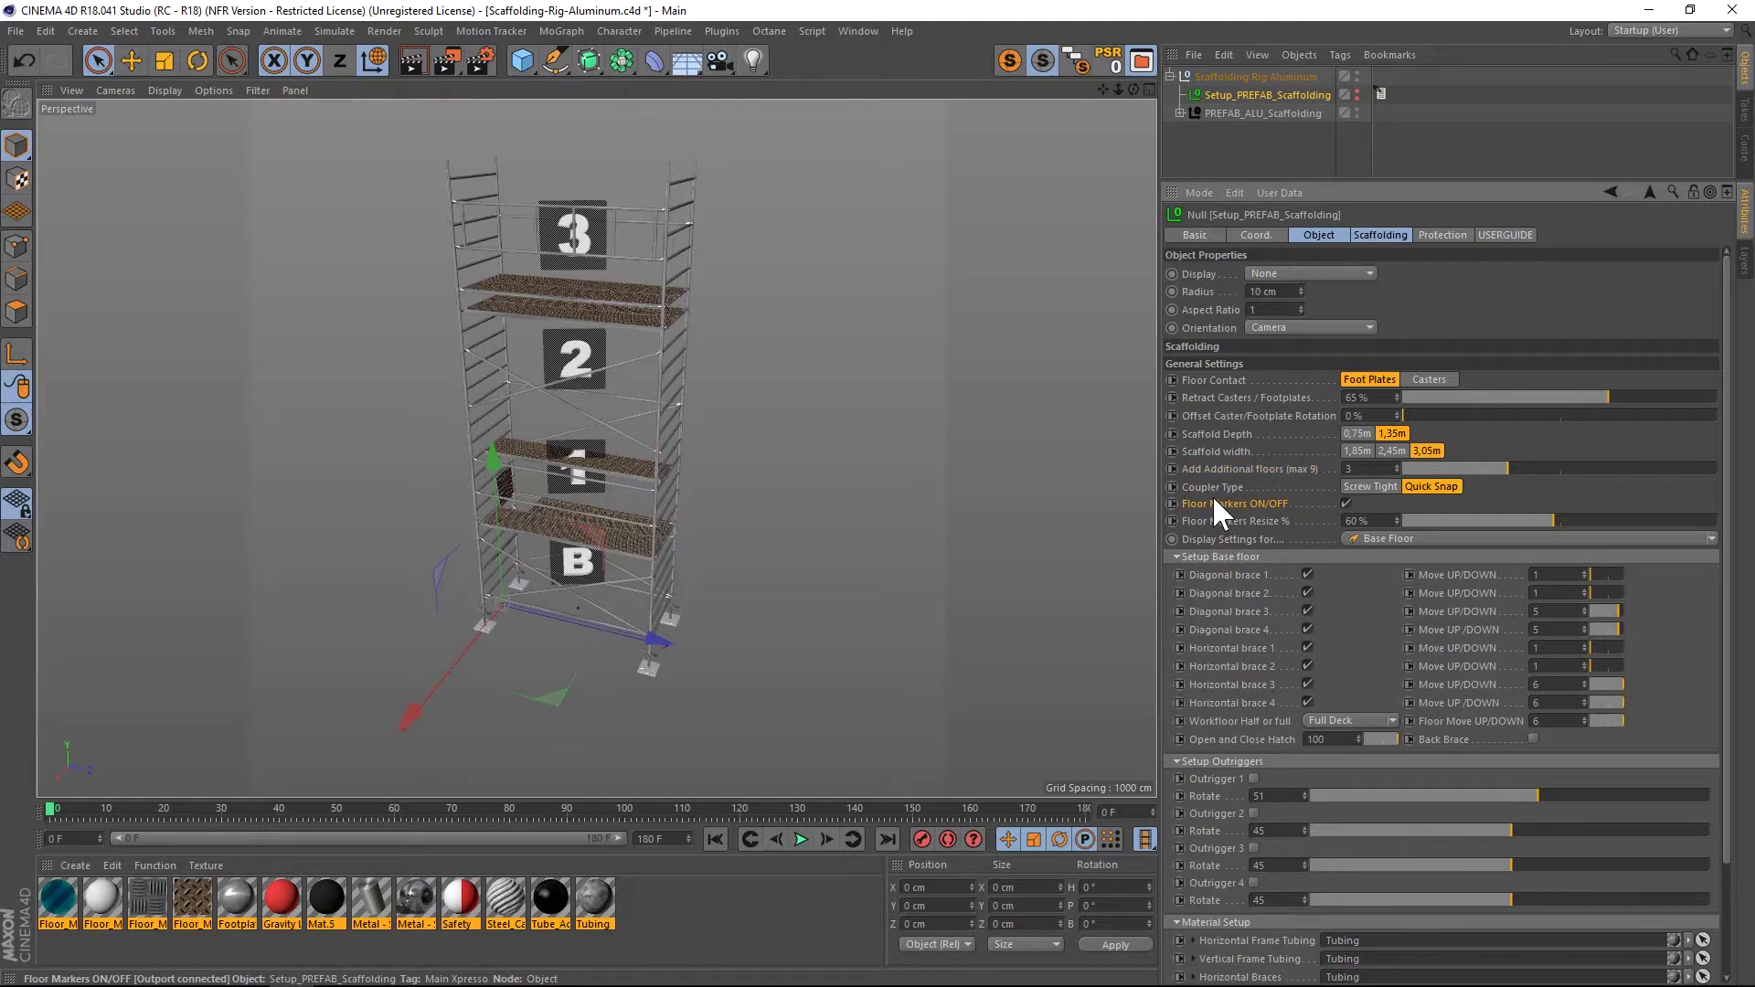
mouse_move(1517, 521)
mouse_down()
mouse_move(1429, 519)
mouse_move(1642, 517)
mouse_move(1539, 521)
mouse_up()
click(1345, 504)
- Turn off Floor Markers and expand the Setup 1st floor bracing settings
click(1709, 539)
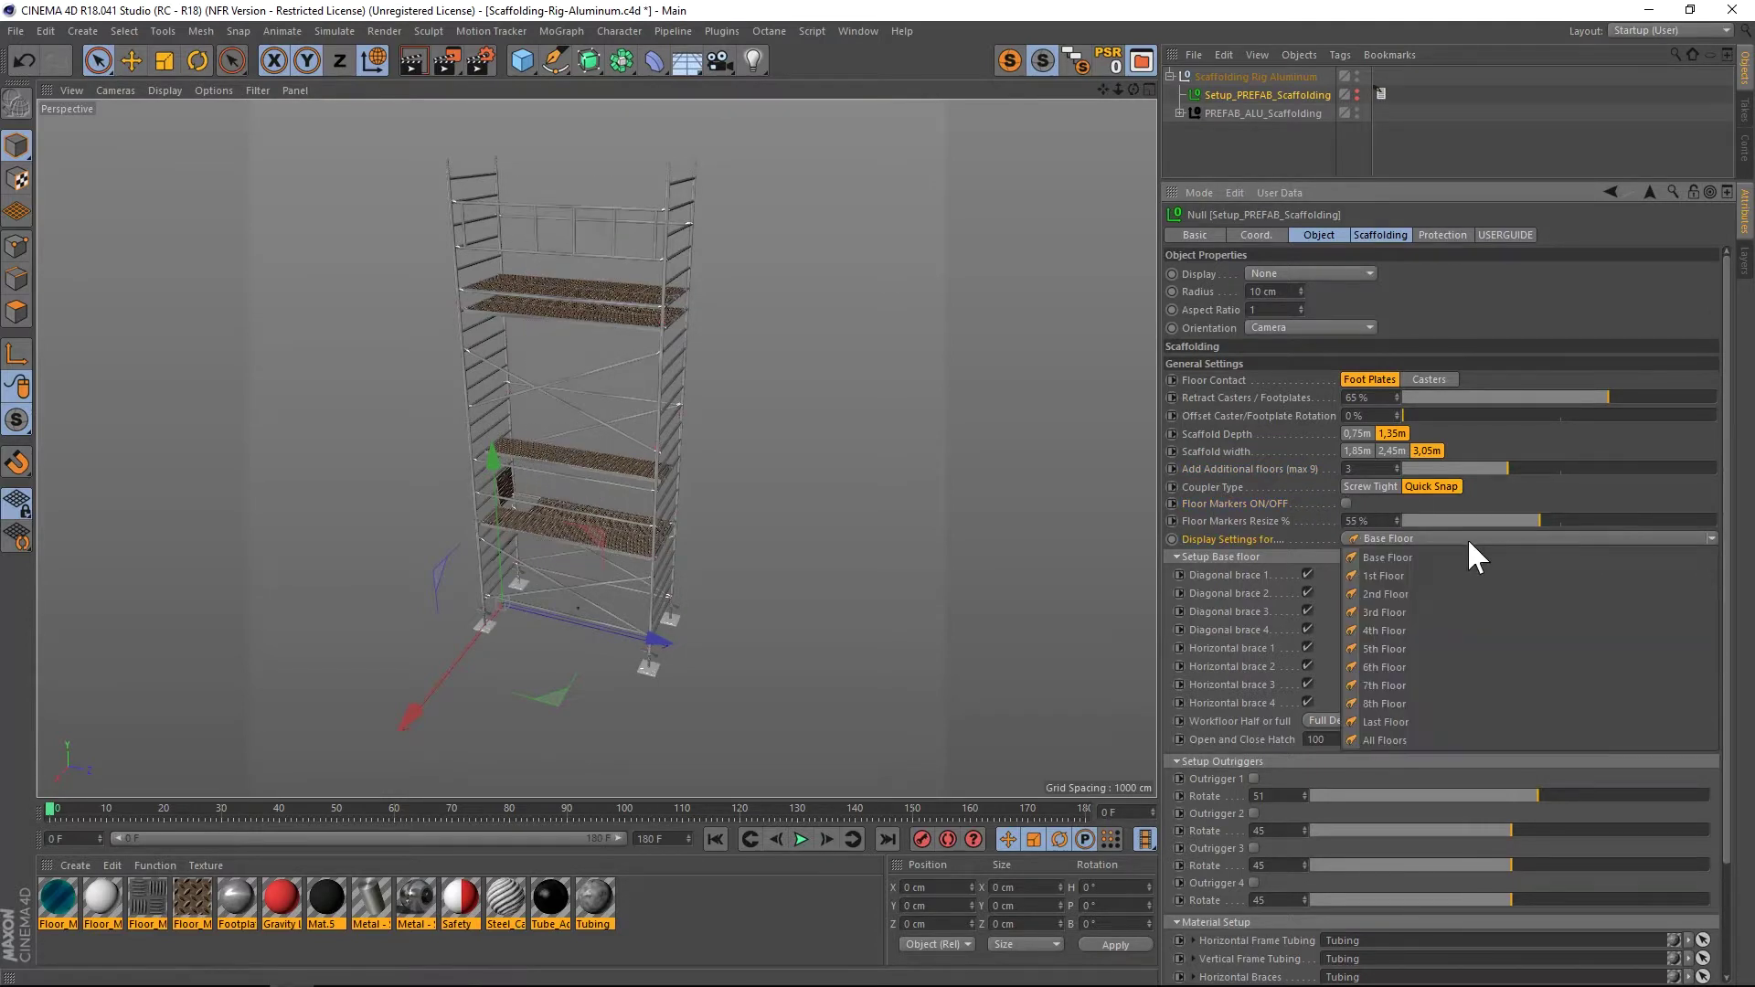
click(1406, 574)
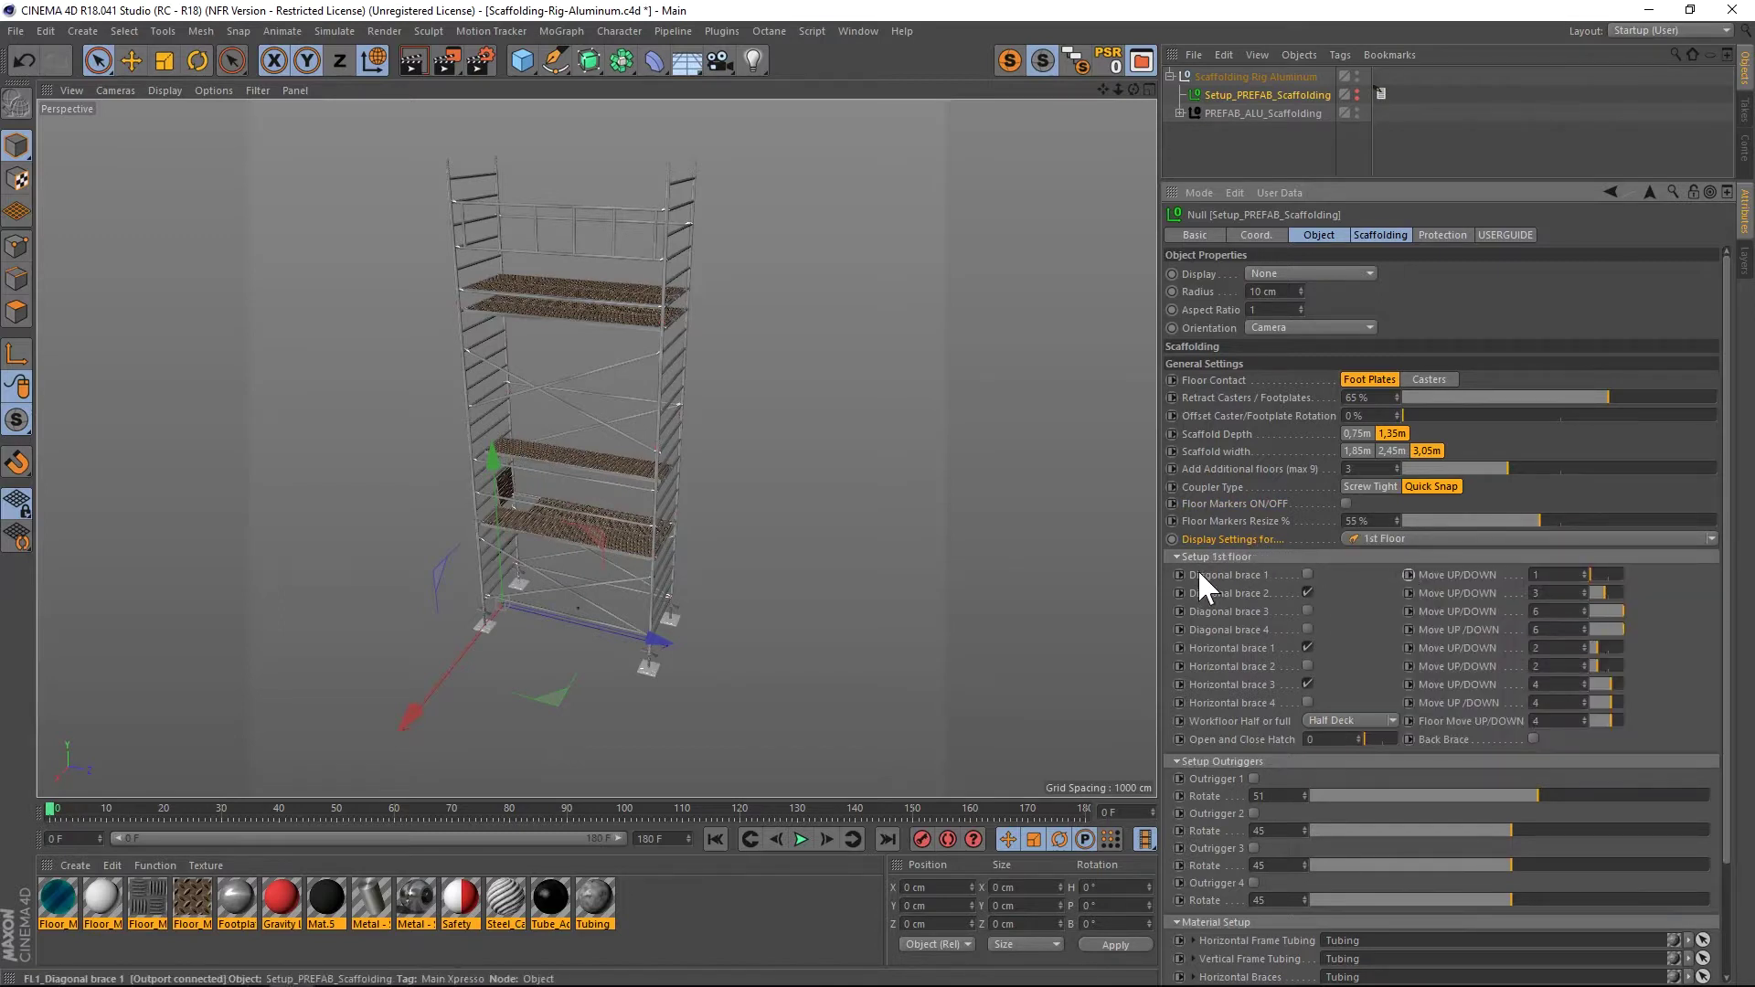
click(1306, 572)
scroll(538, 488, up, 5)
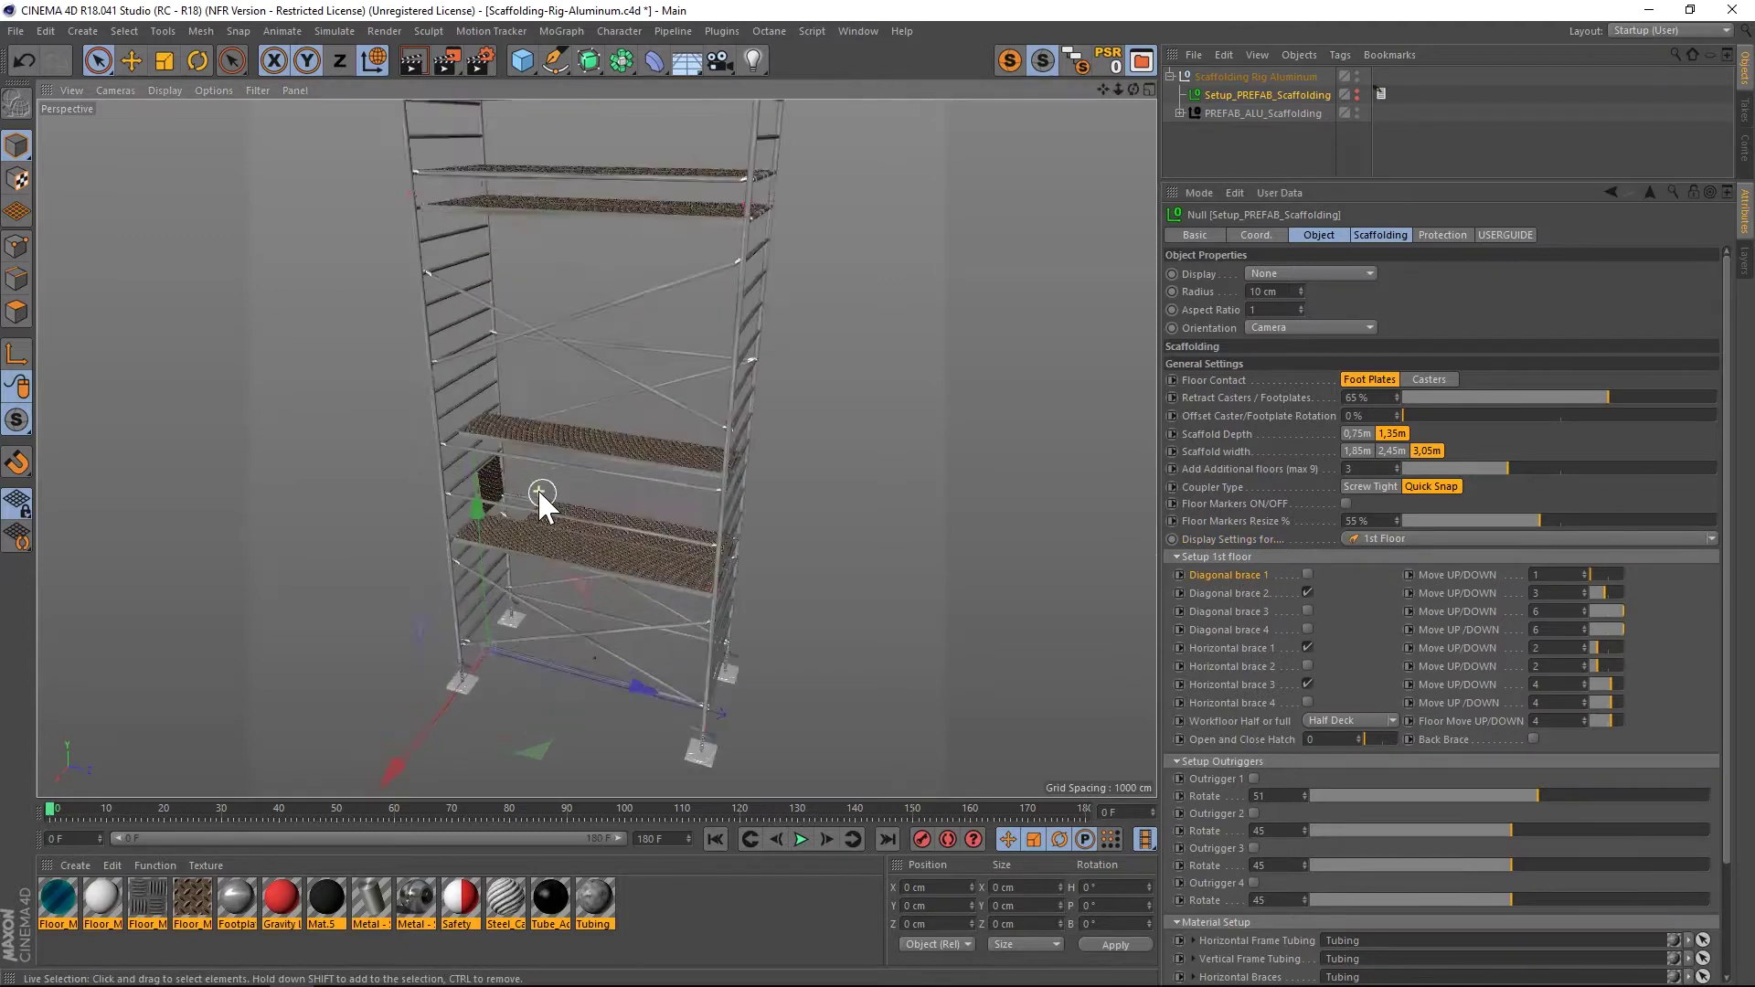
- Leave diagonal brace 1 off; enable diagonal braces 2–4 and horizontal brace 2
click(1307, 610)
click(1307, 610)
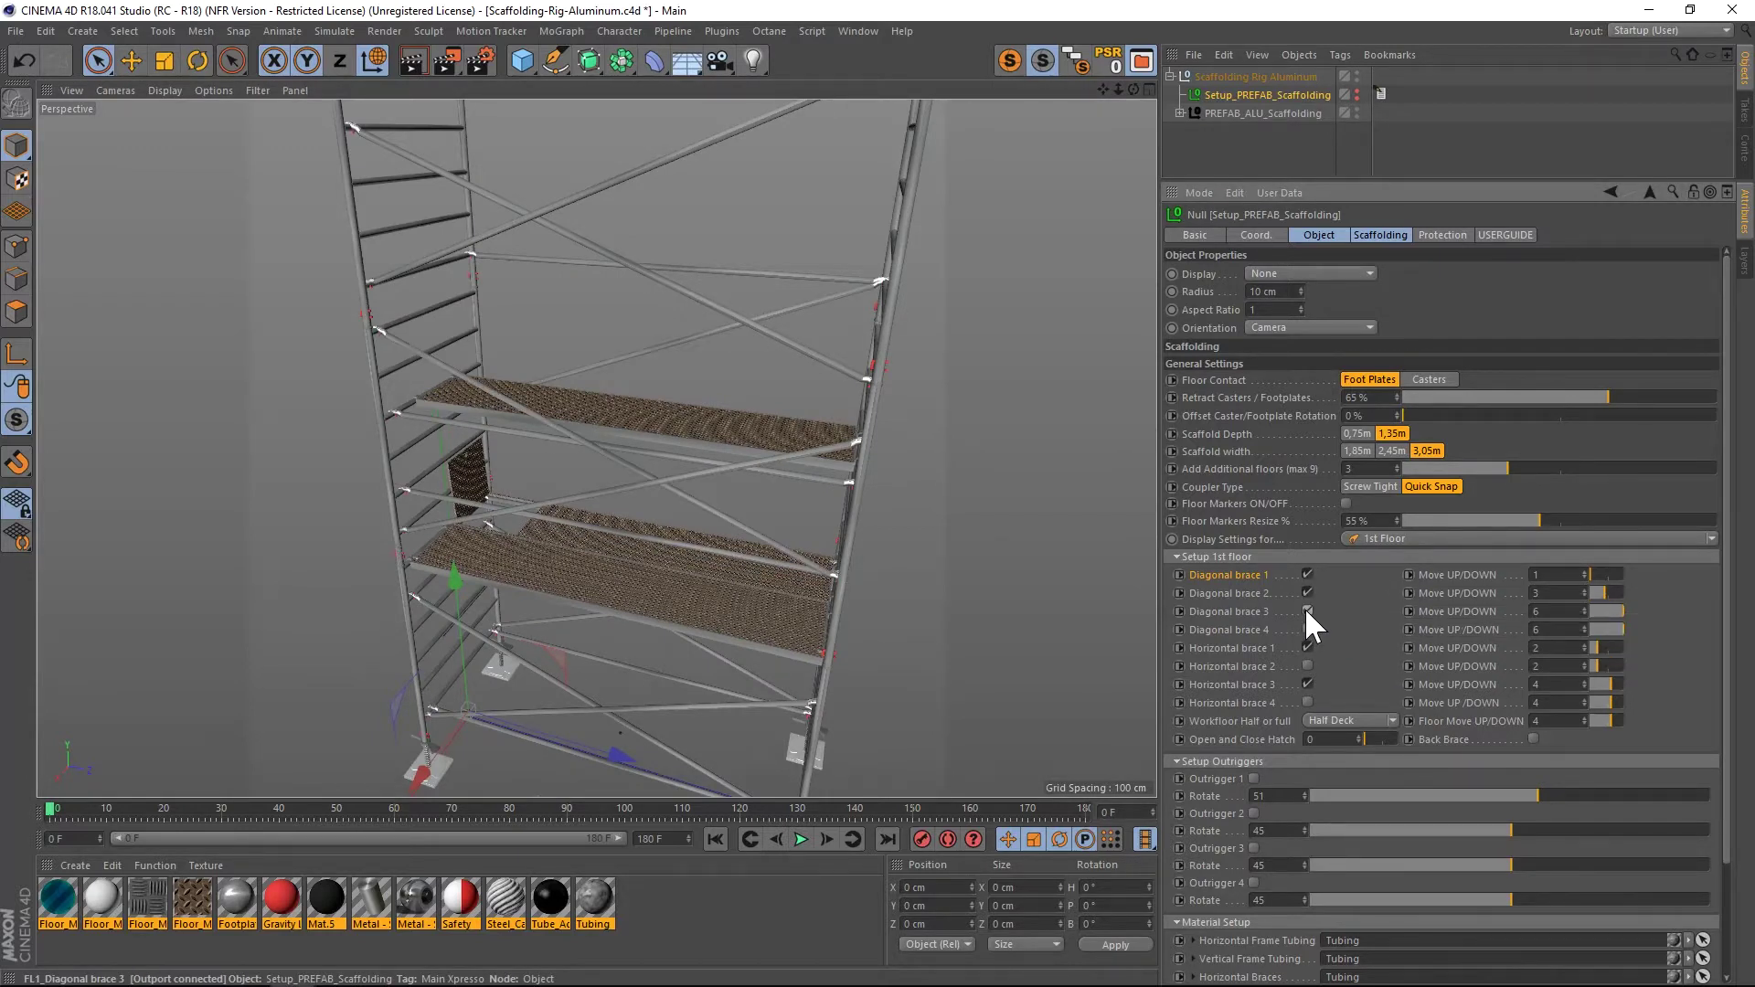
click(1307, 592)
click(1307, 574)
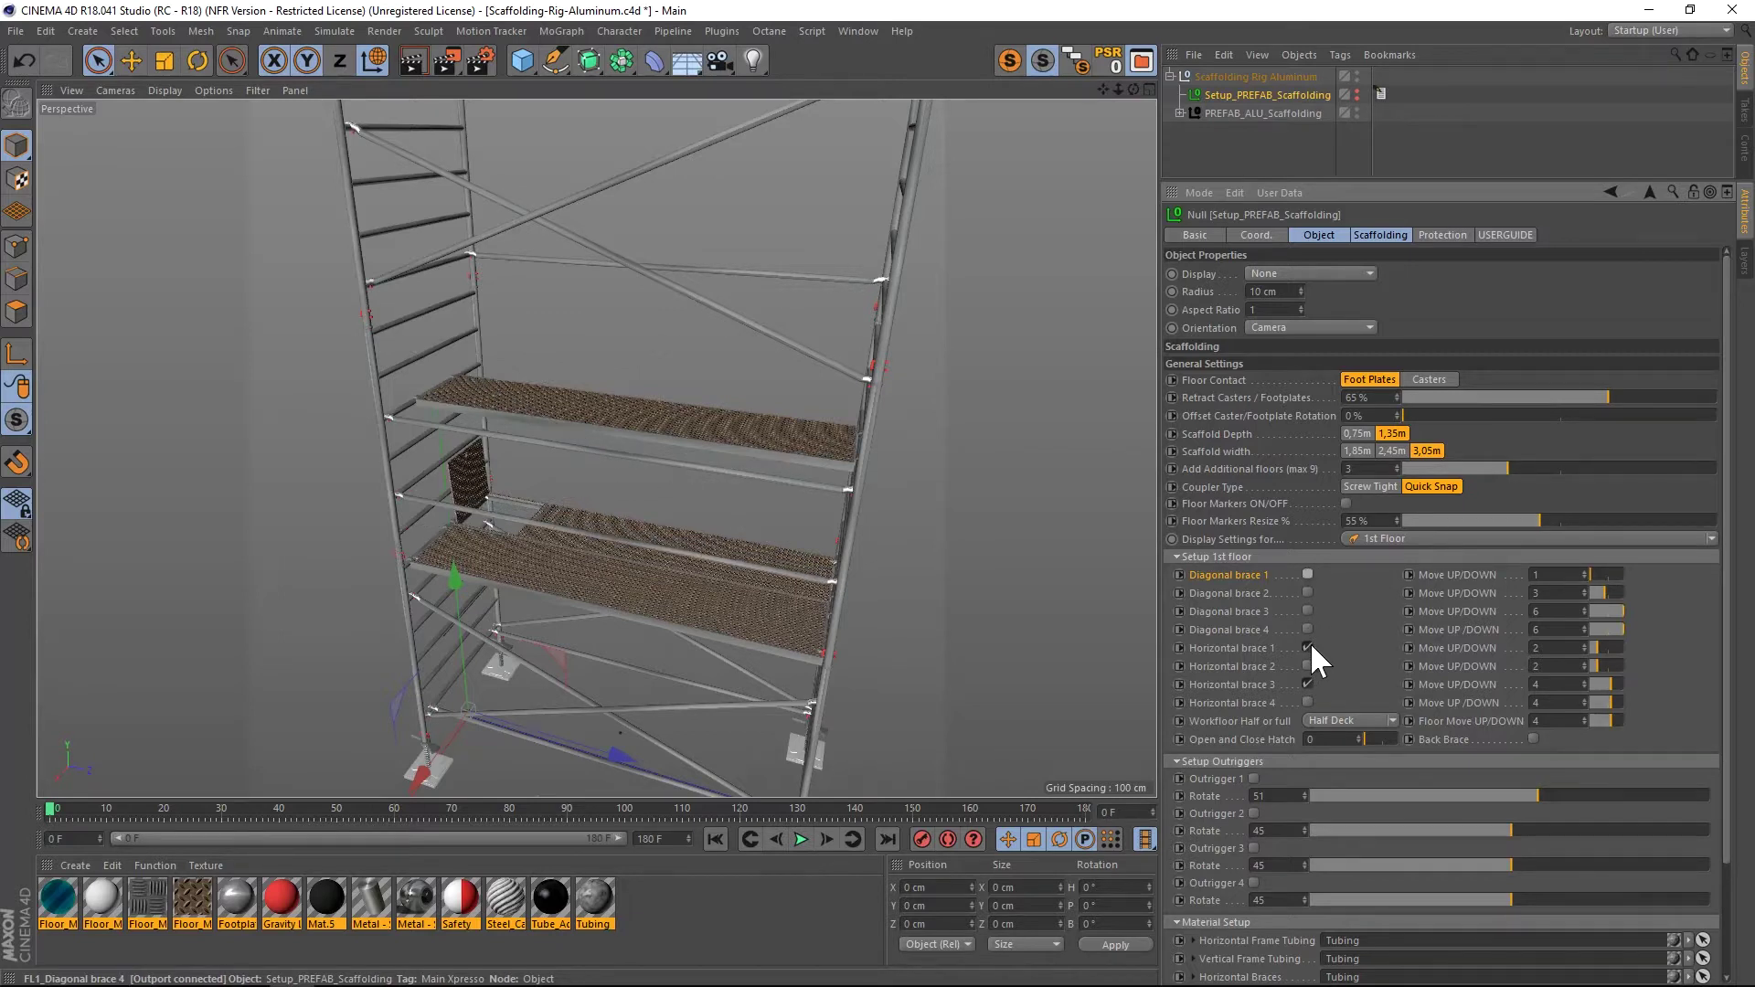
click(1307, 664)
click(1307, 629)
click(1307, 610)
click(1307, 592)
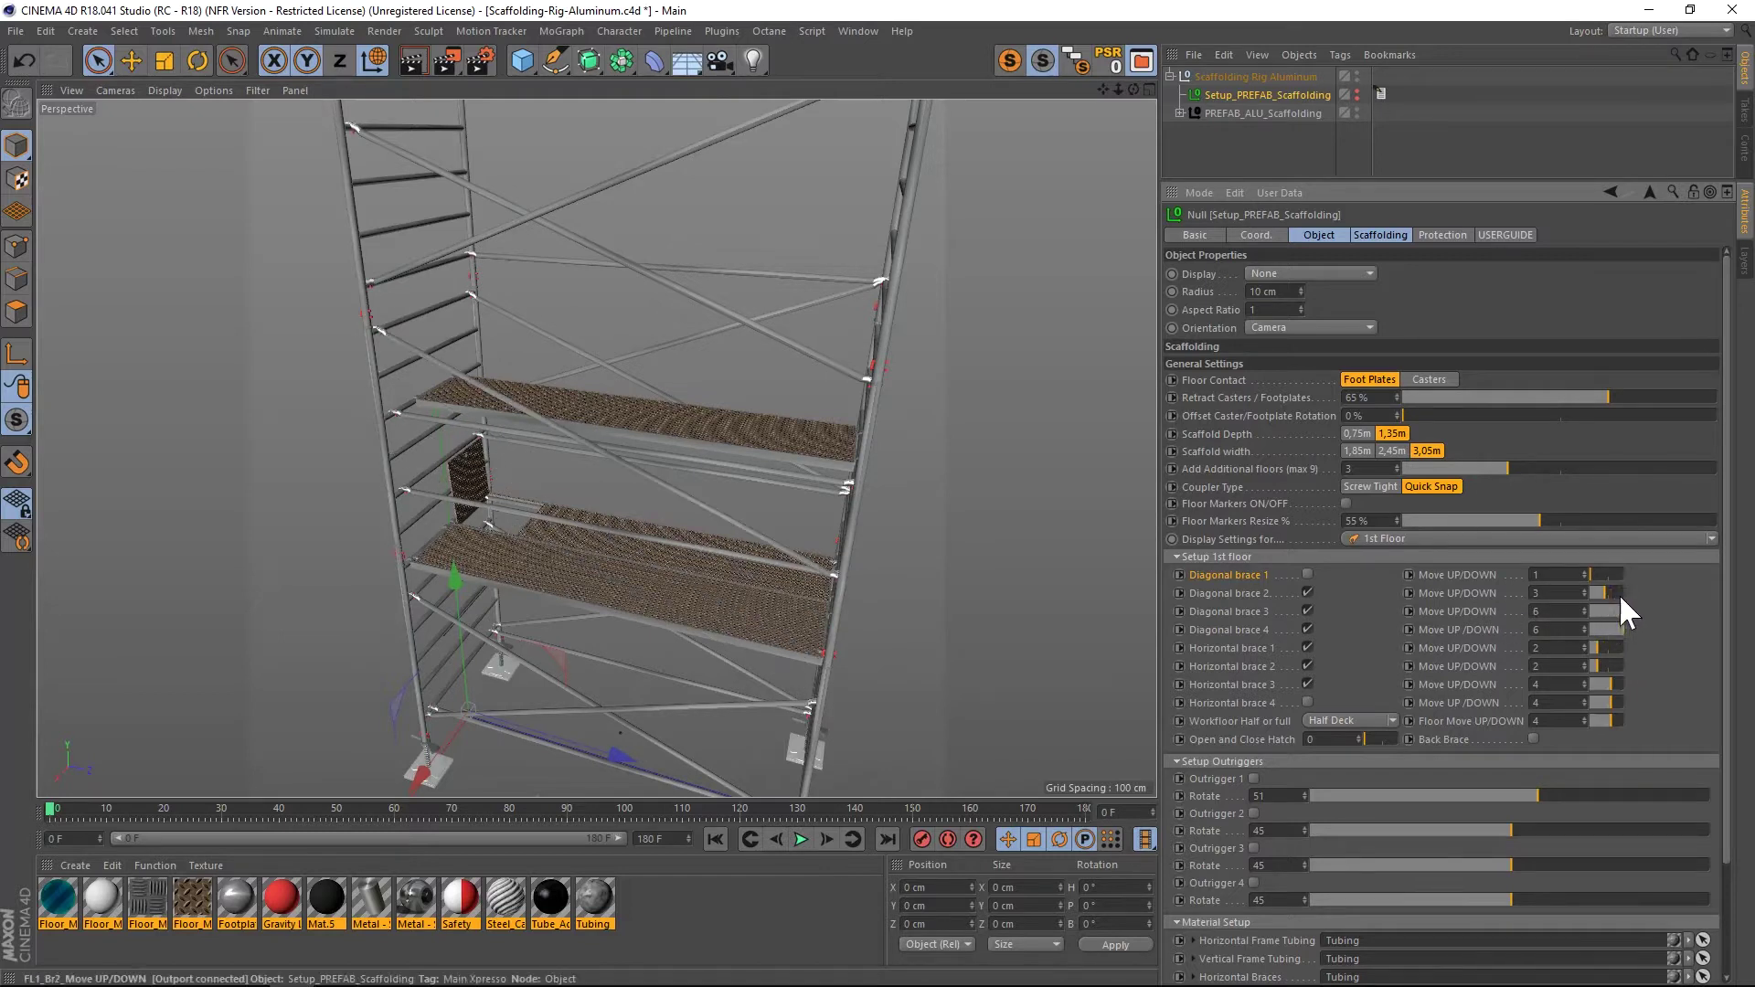
- Lower diagonal brace 2 and set the first floor's Floor Move UP/DOWN to 3
drag(1612, 591, 1621, 628)
click(1596, 629)
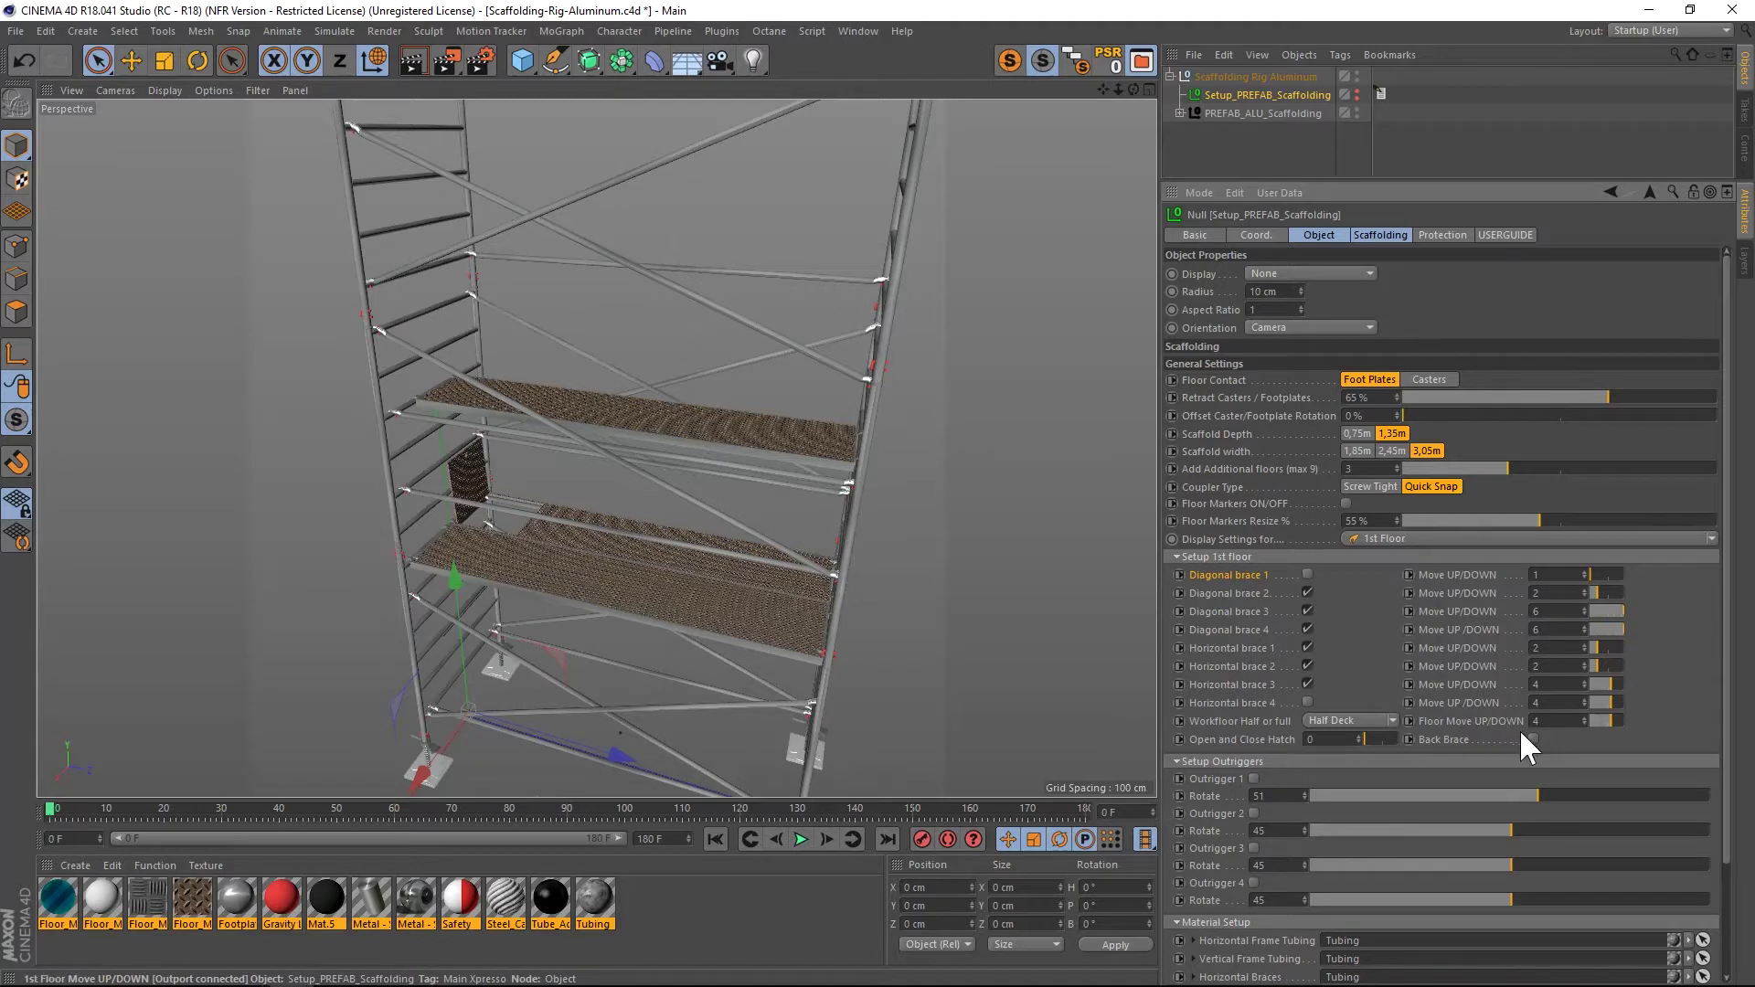
drag(1610, 720, 1605, 722)
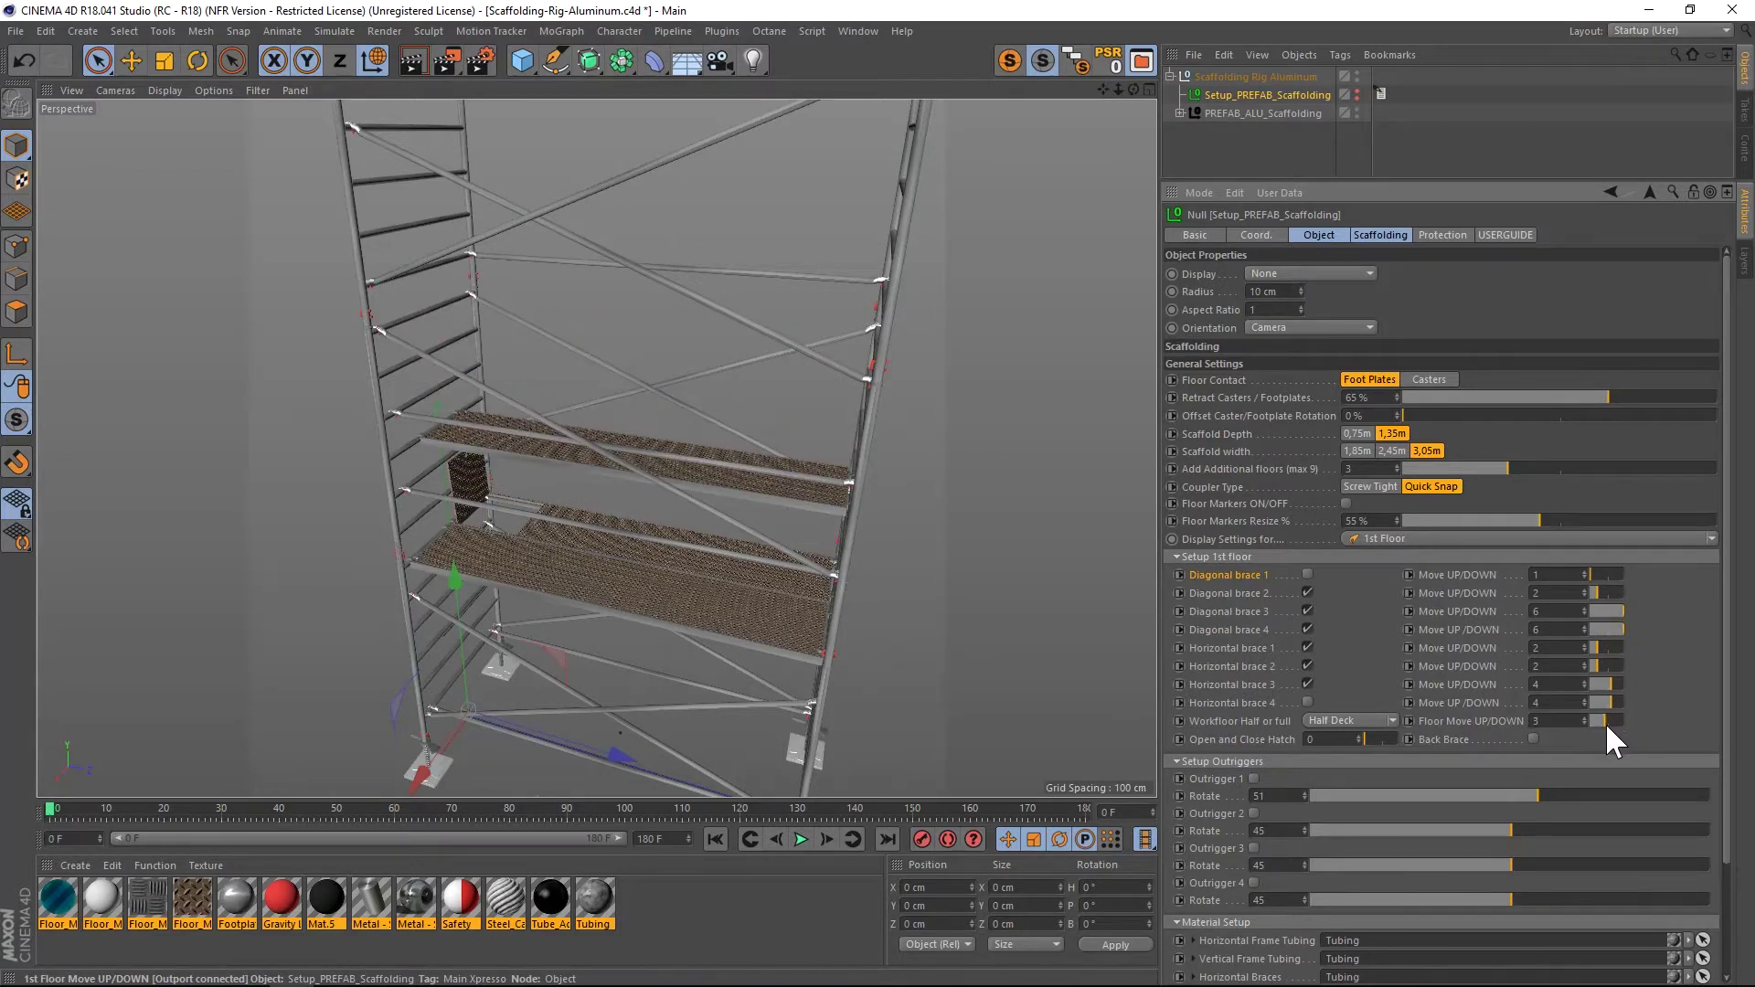
- Make the first work floor a Full Deck with hatch at 0 and Back Brace on
click(1393, 720)
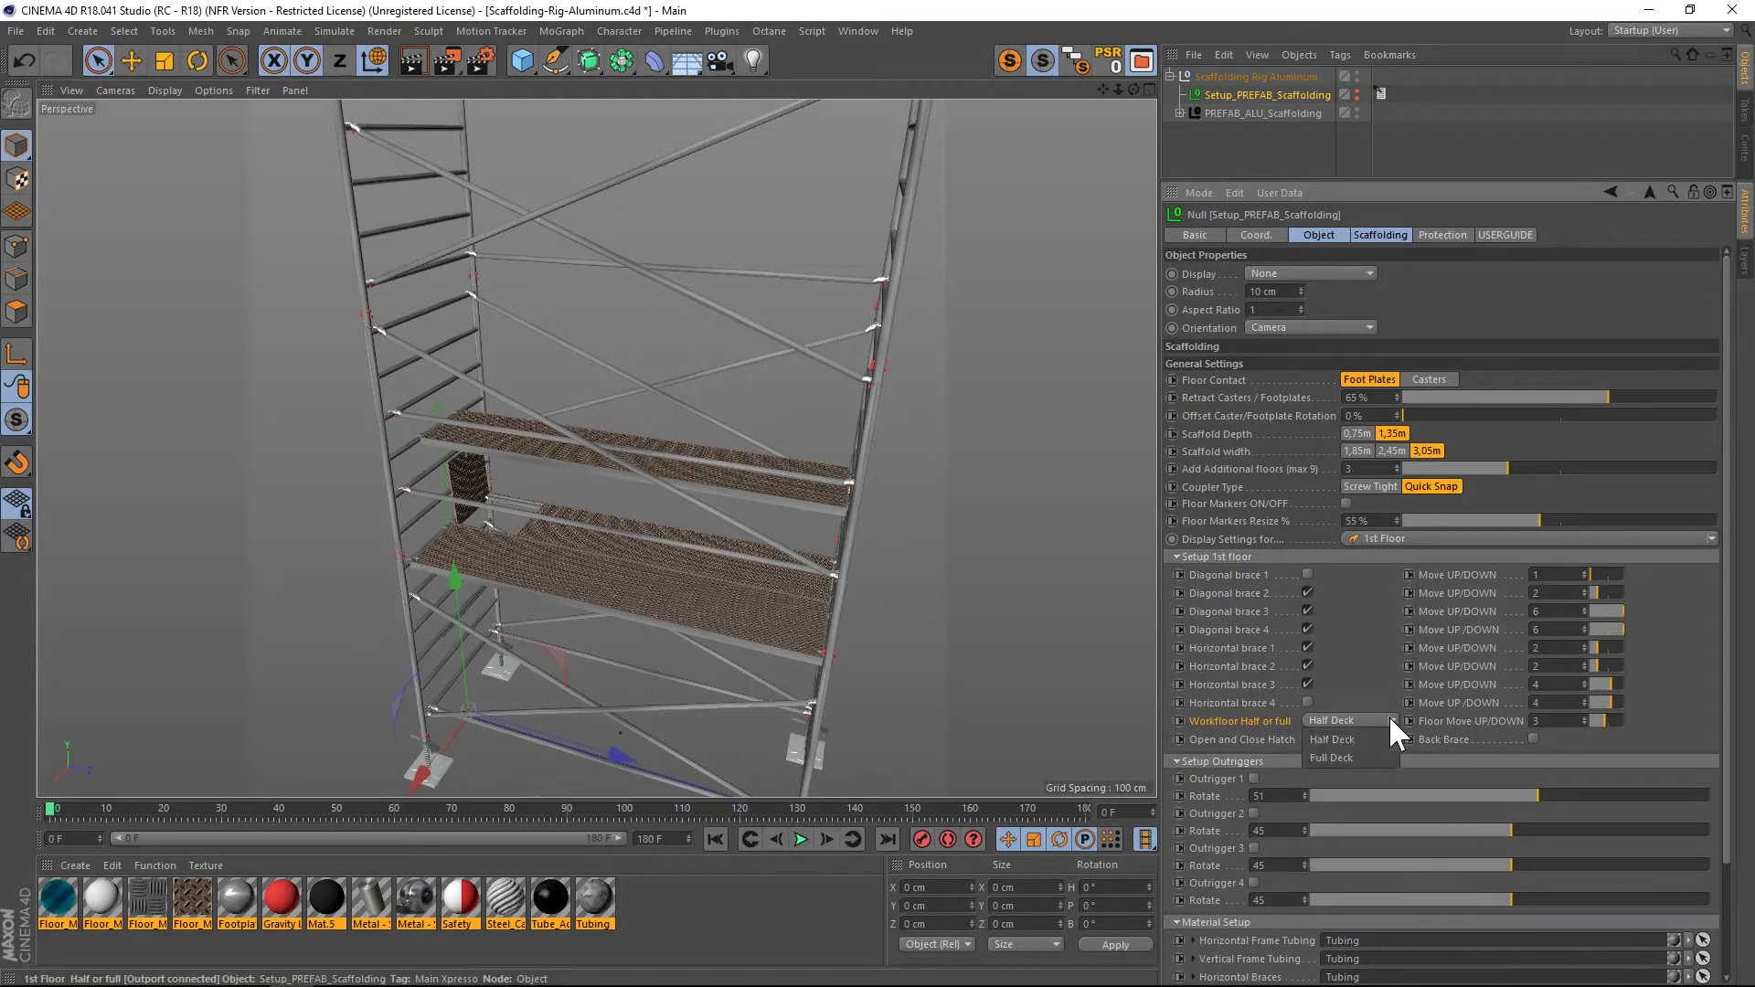
click(1351, 757)
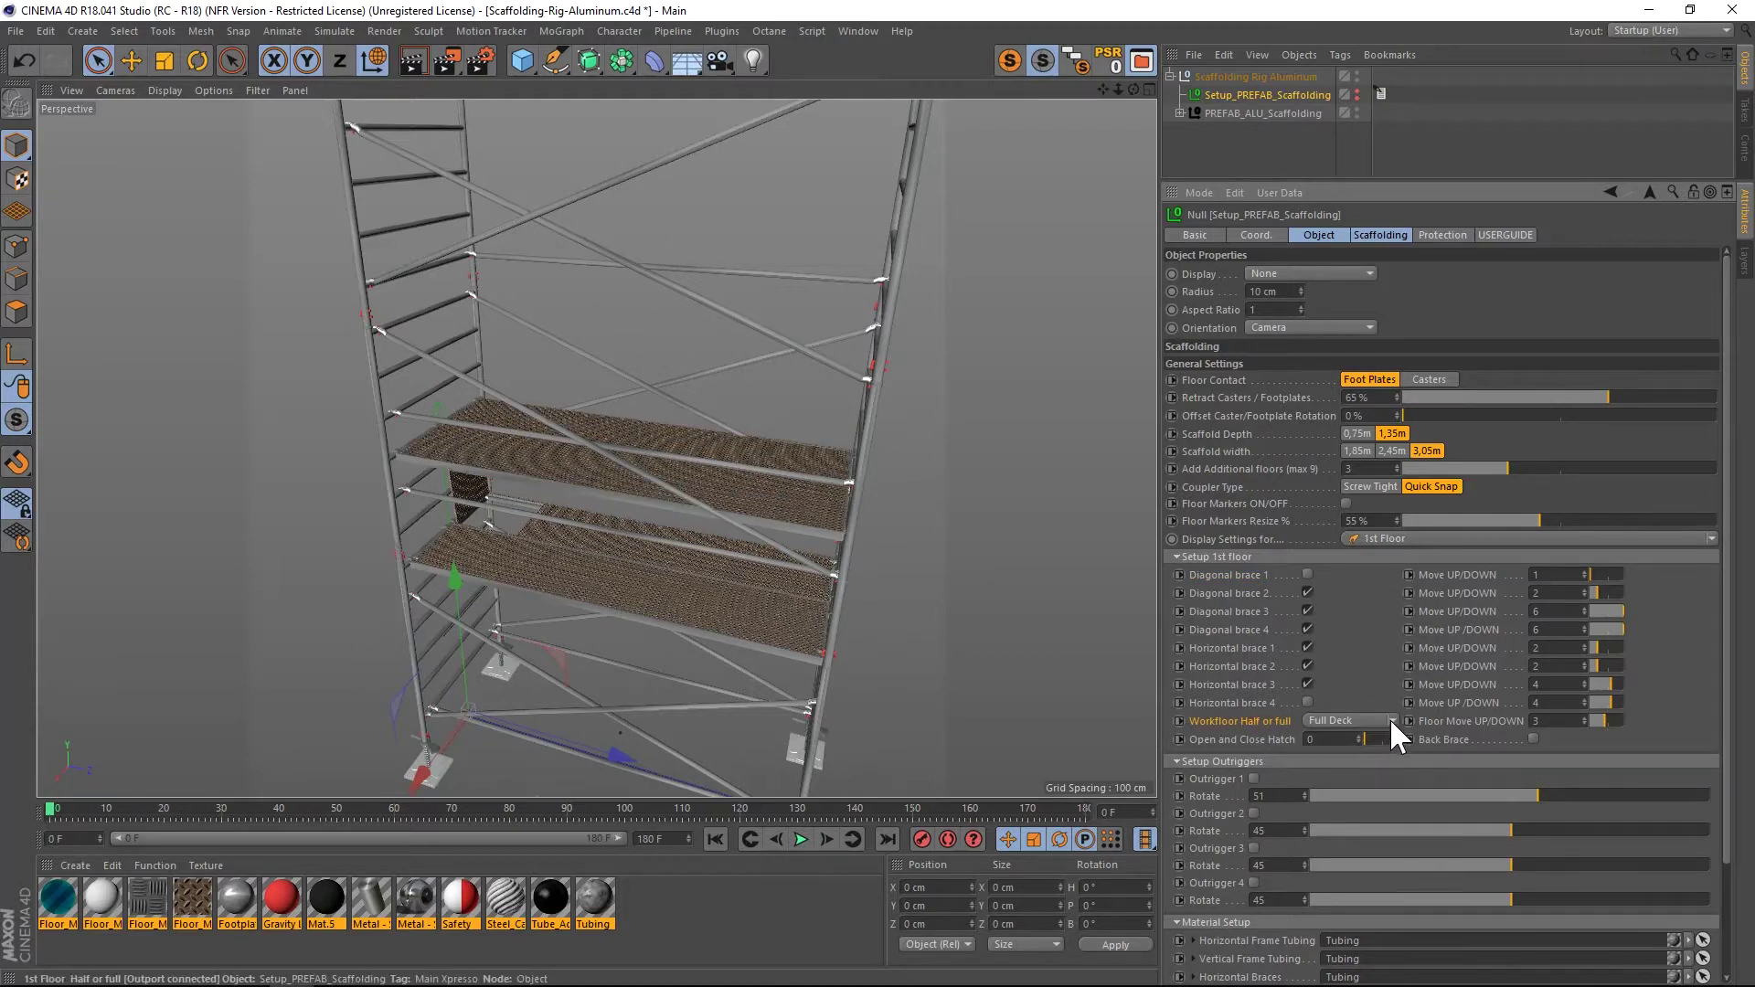
mouse_move(1375, 736)
mouse_down()
mouse_move(1414, 742)
mouse_move(1362, 737)
mouse_up()
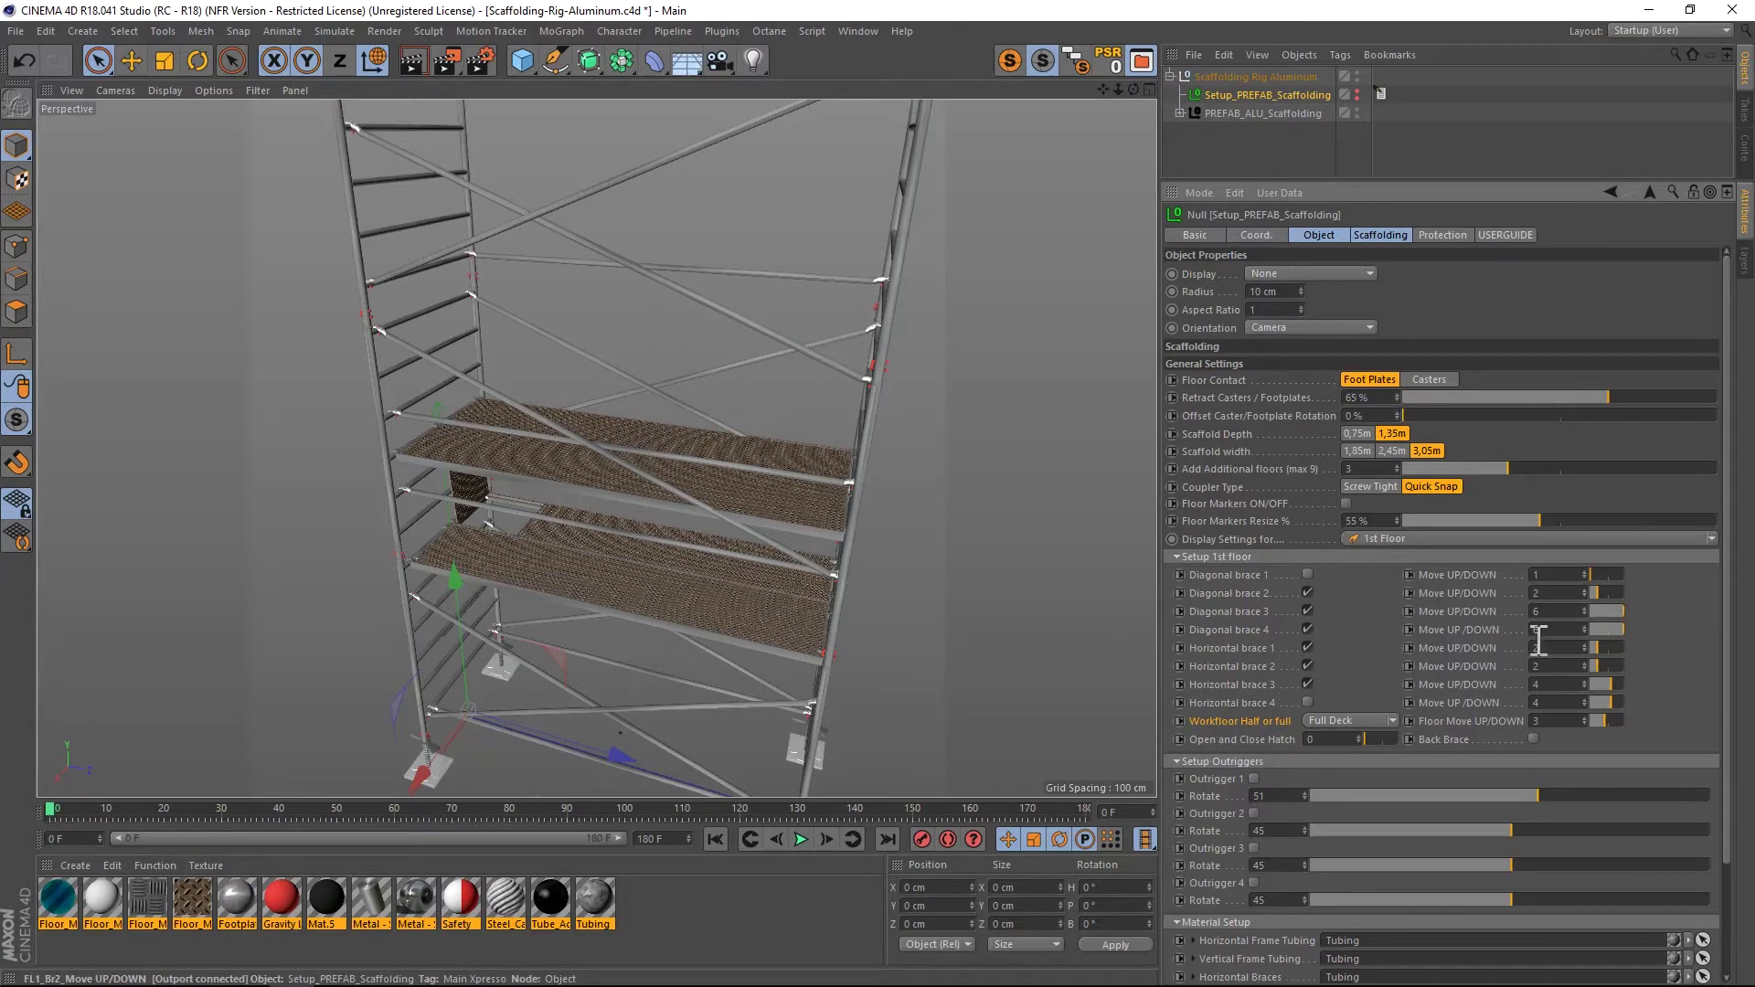
click(1532, 740)
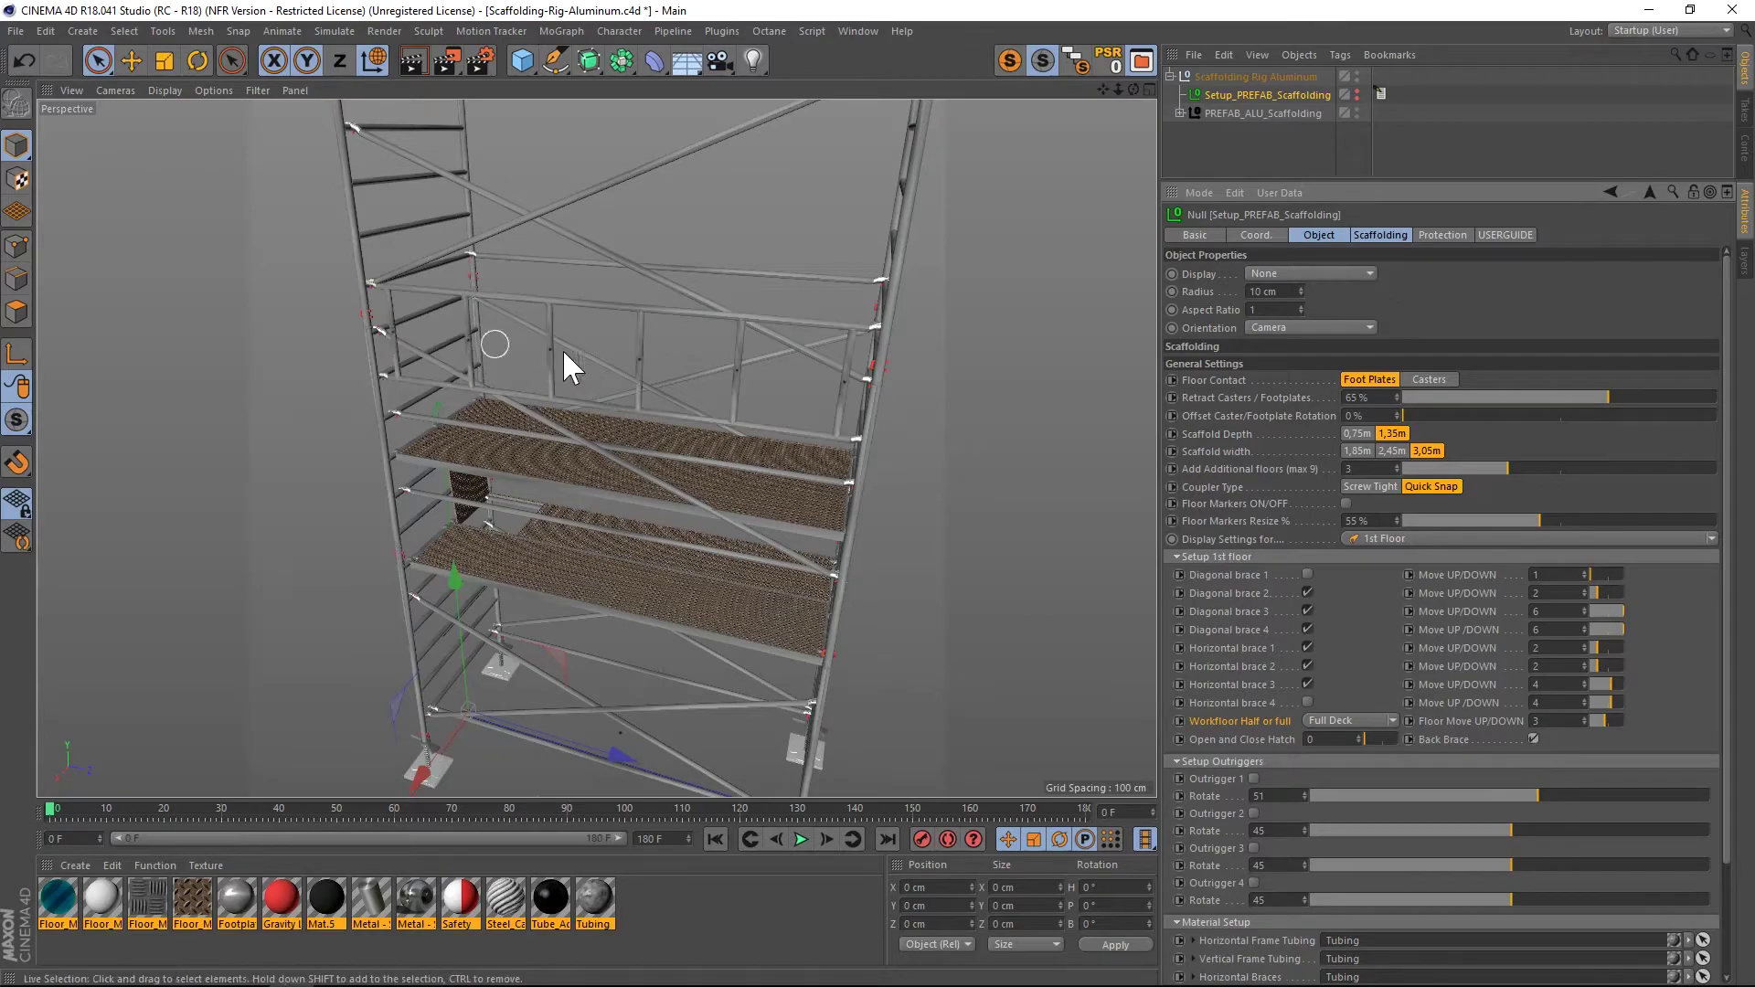
mouse_move(1134, 89)
mouse_down()
mouse_move(968, 105)
mouse_move(1116, 85)
mouse_up()
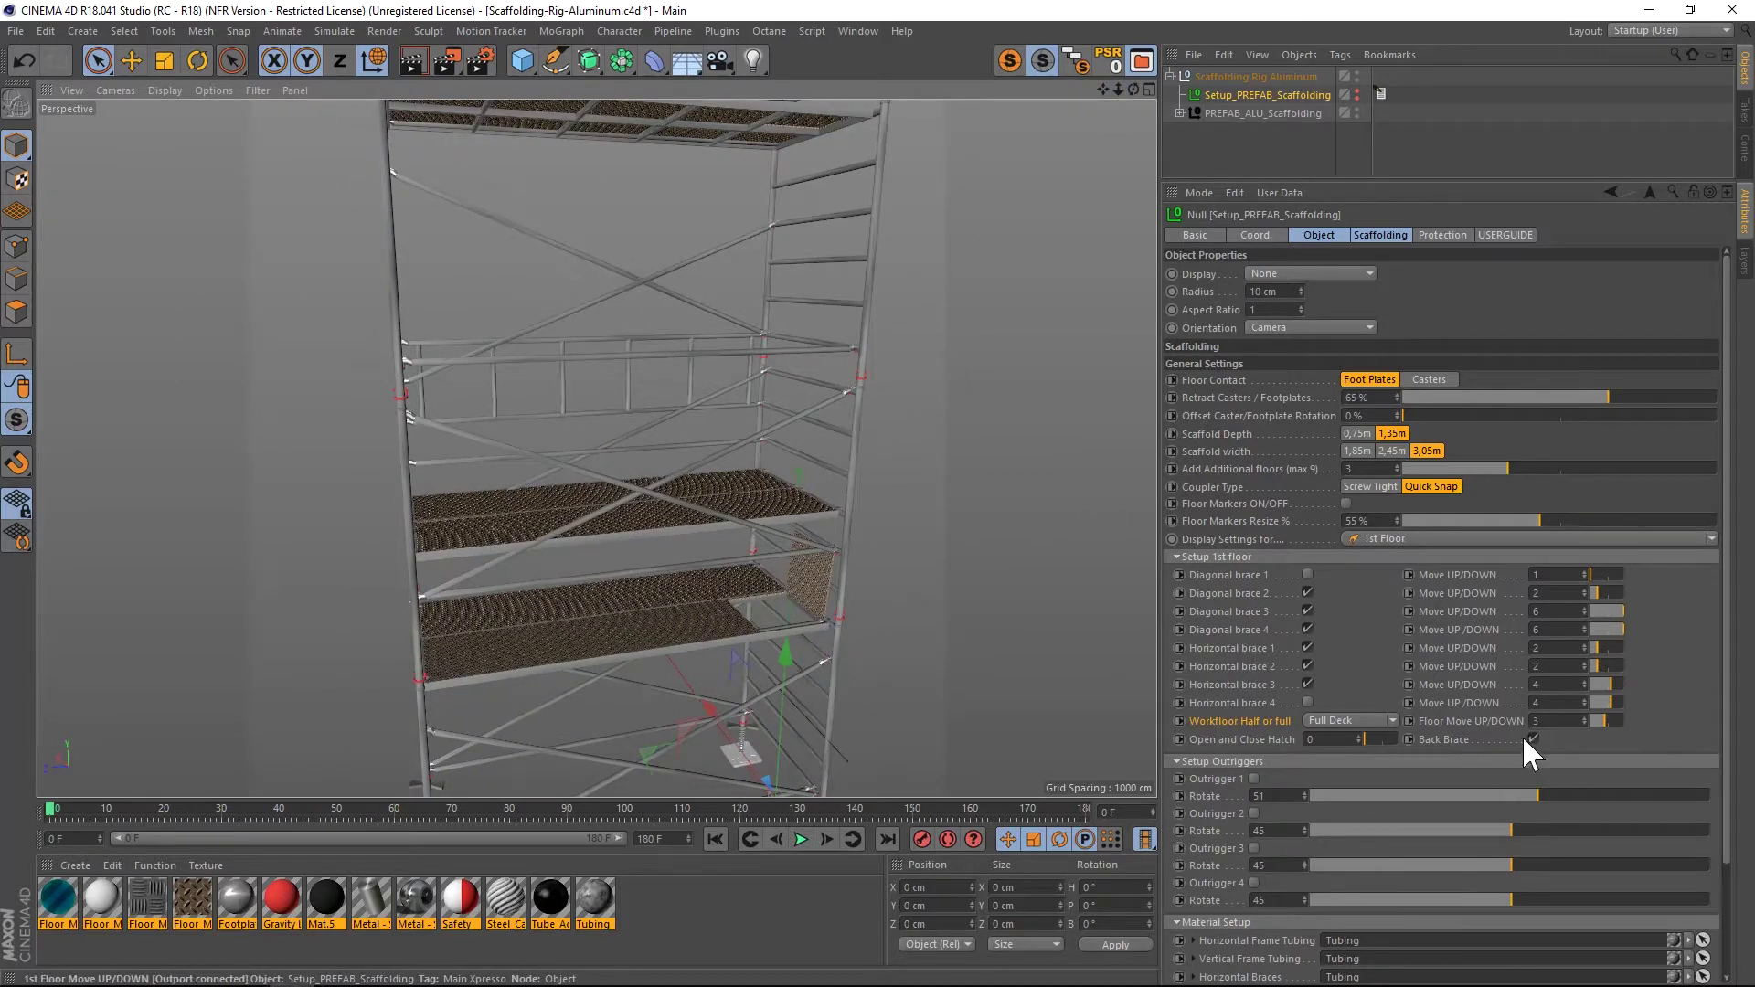
- Load the 5 Years Old material from _Material-Pack > Metal into the scene
scroll(1528, 737, down, 3)
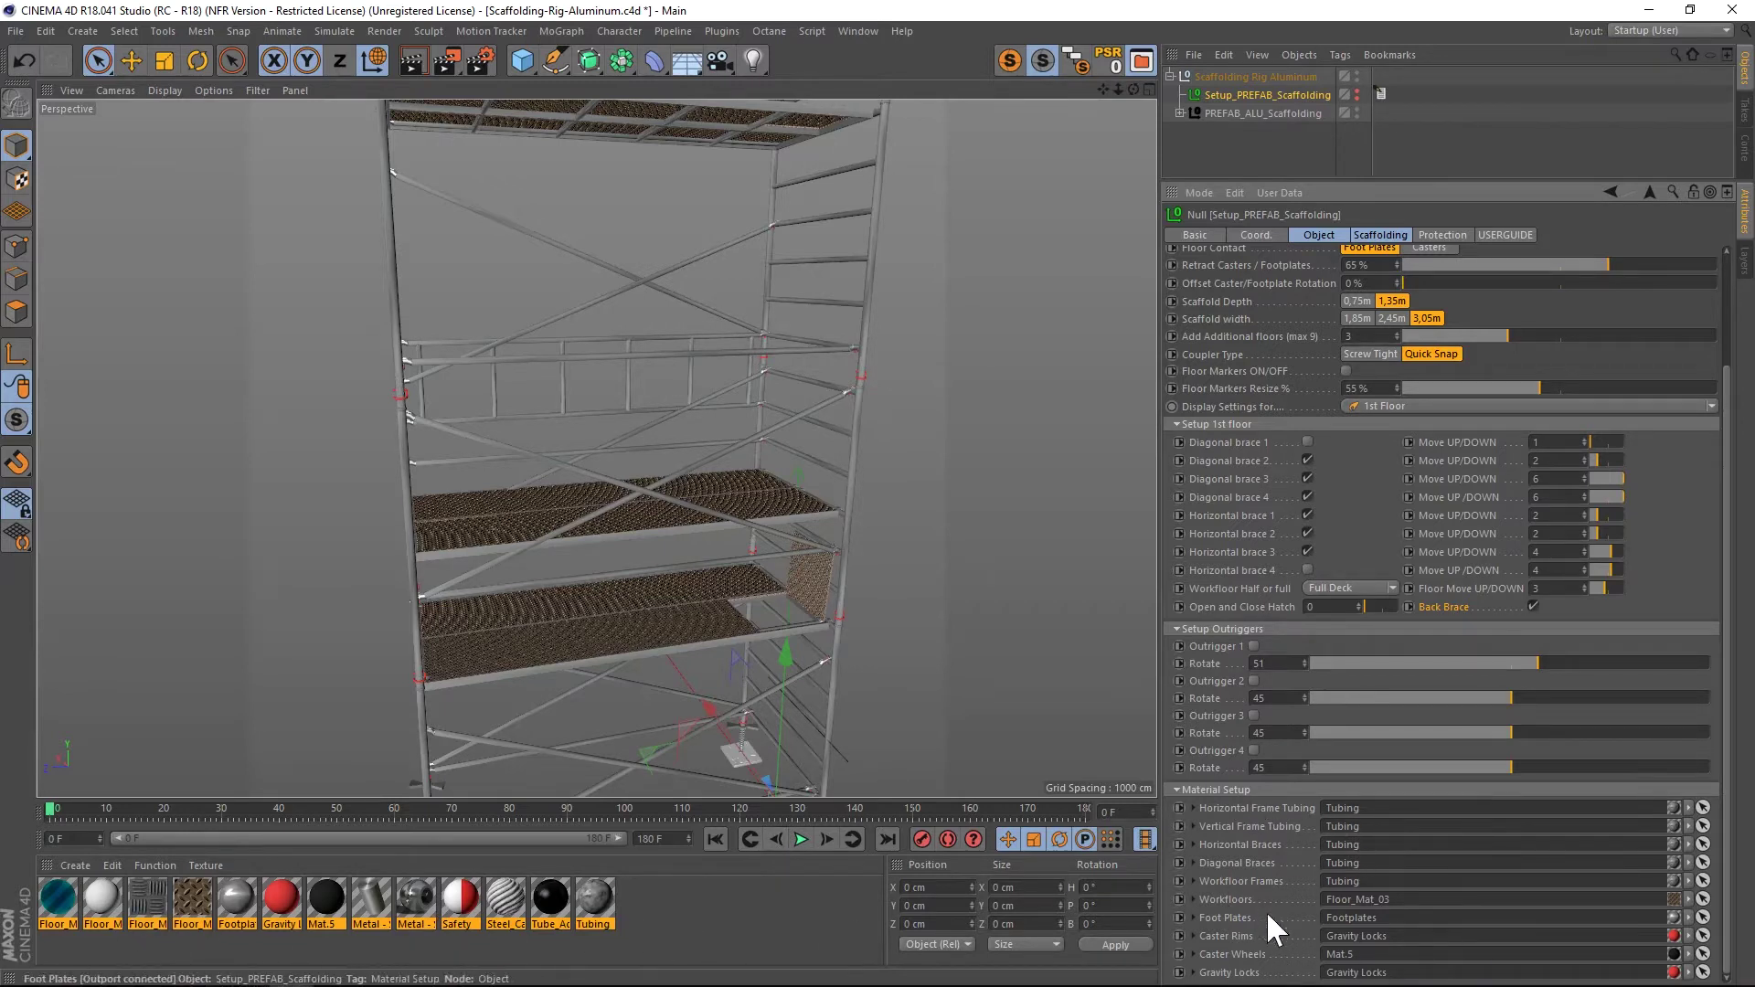
click(1141, 60)
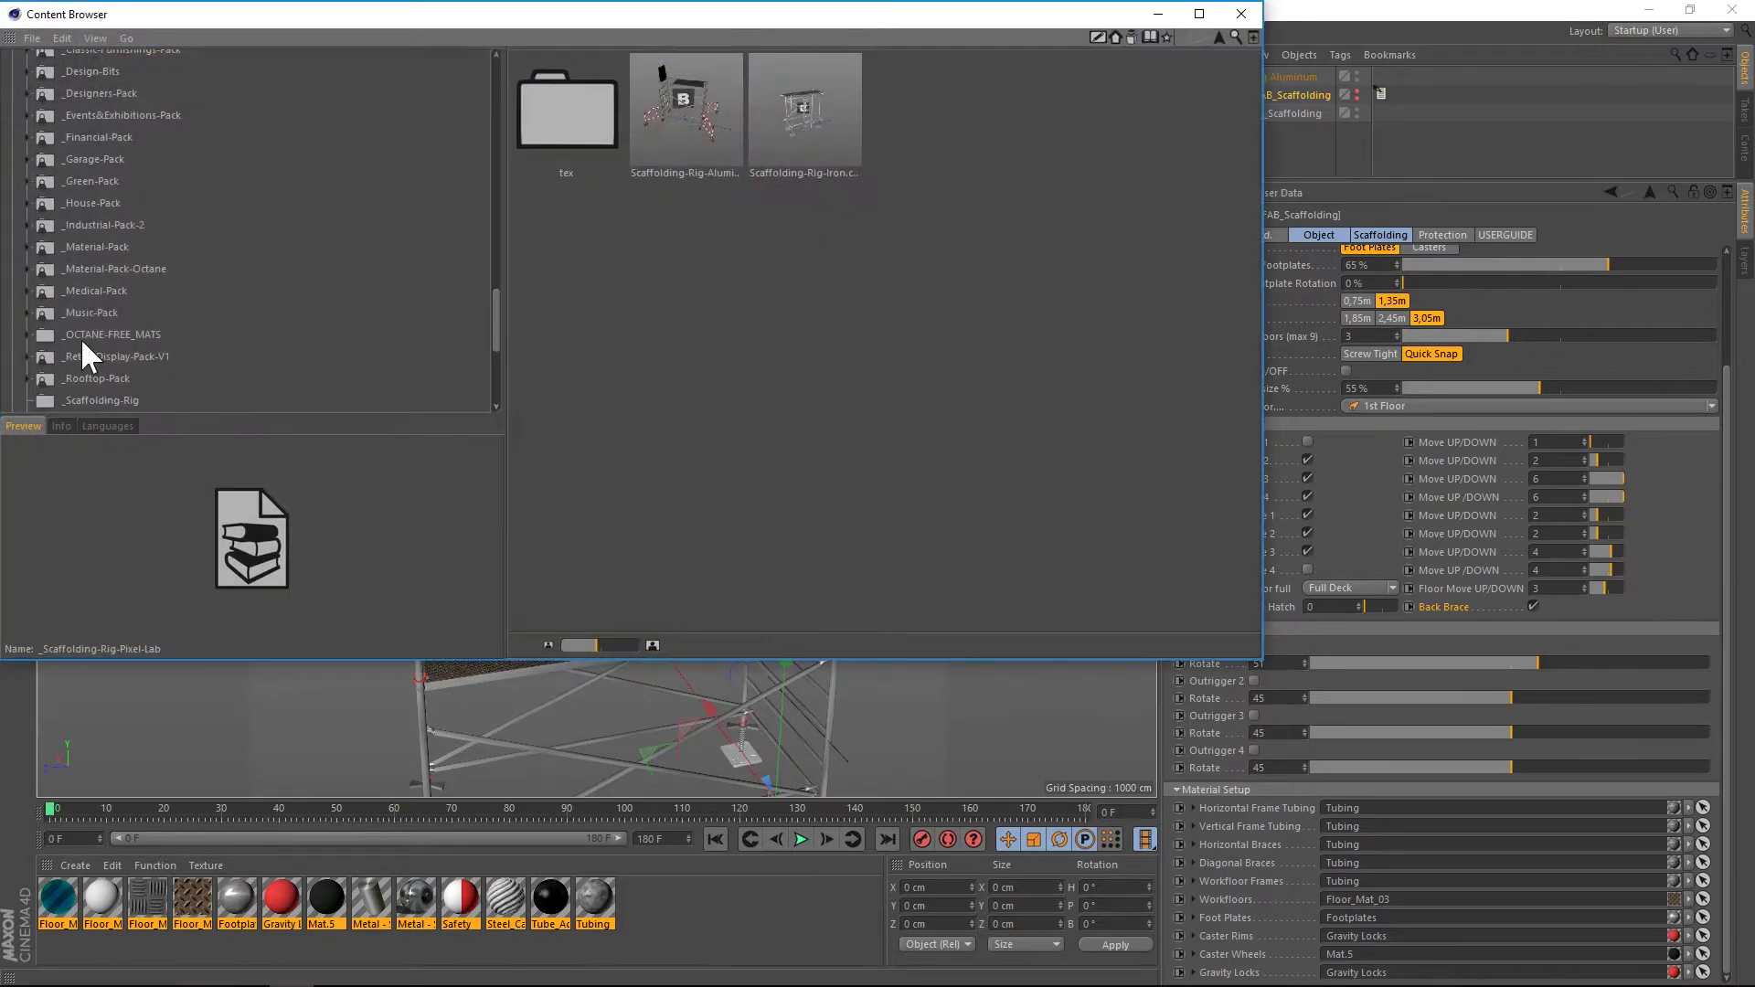
click(31, 239)
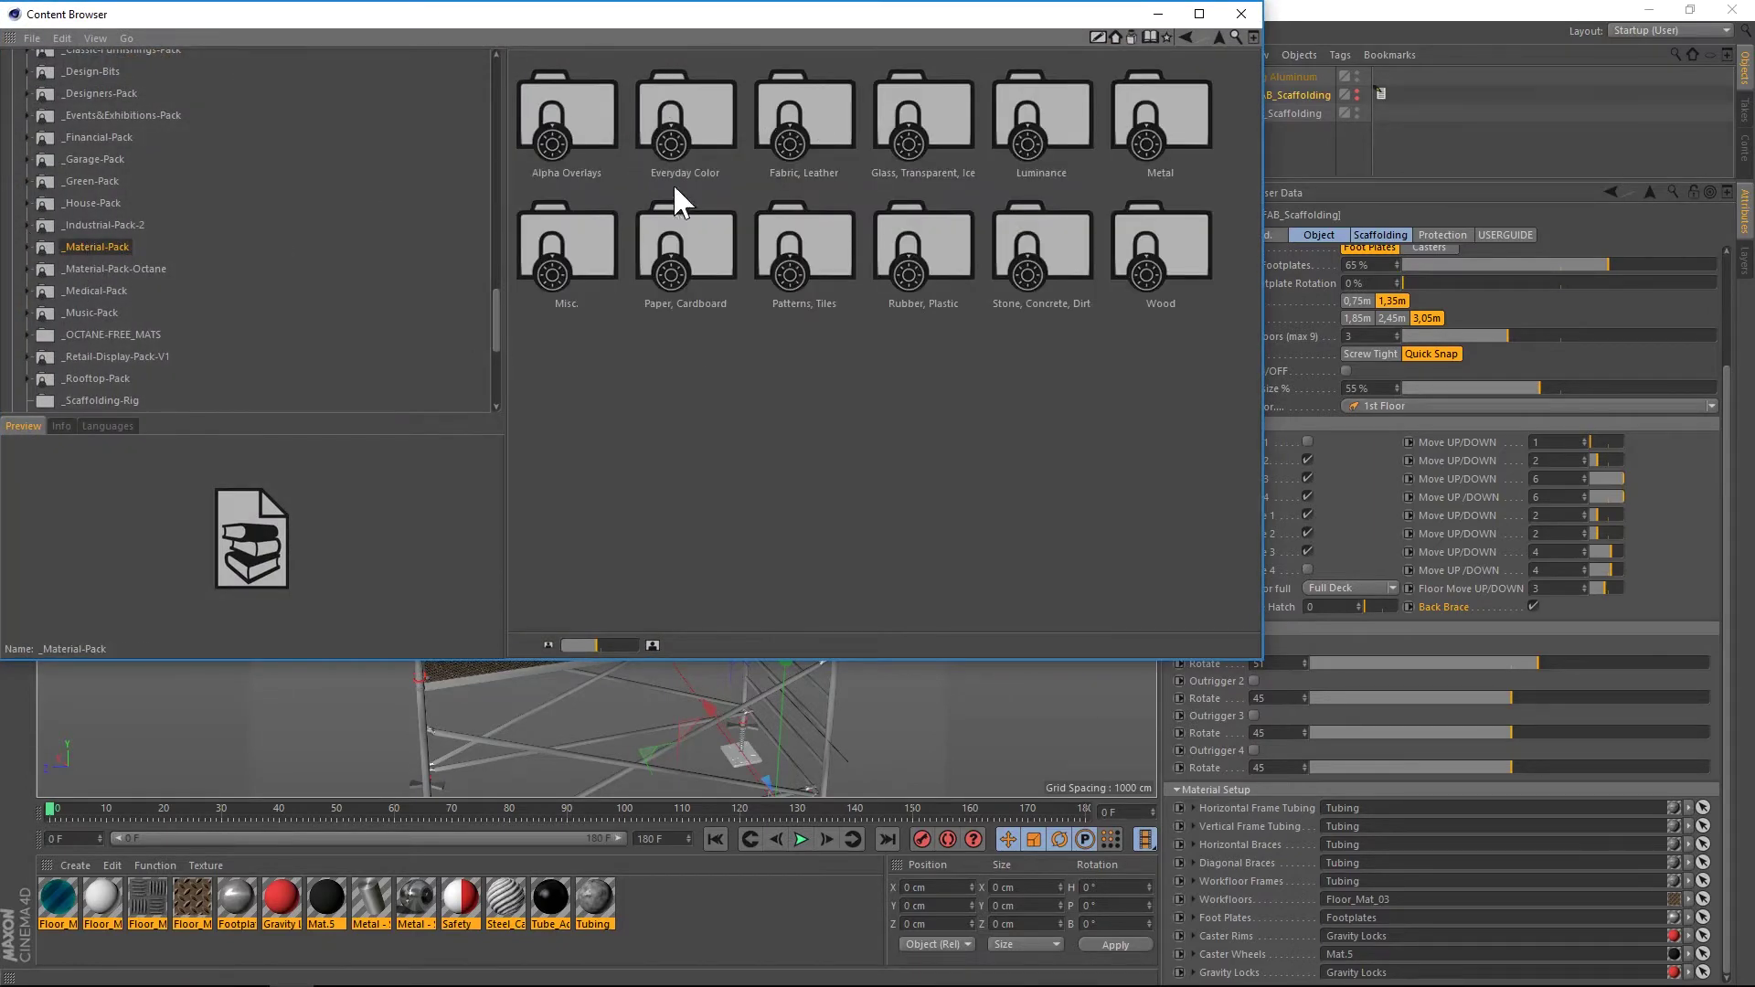
double_click(1113, 123)
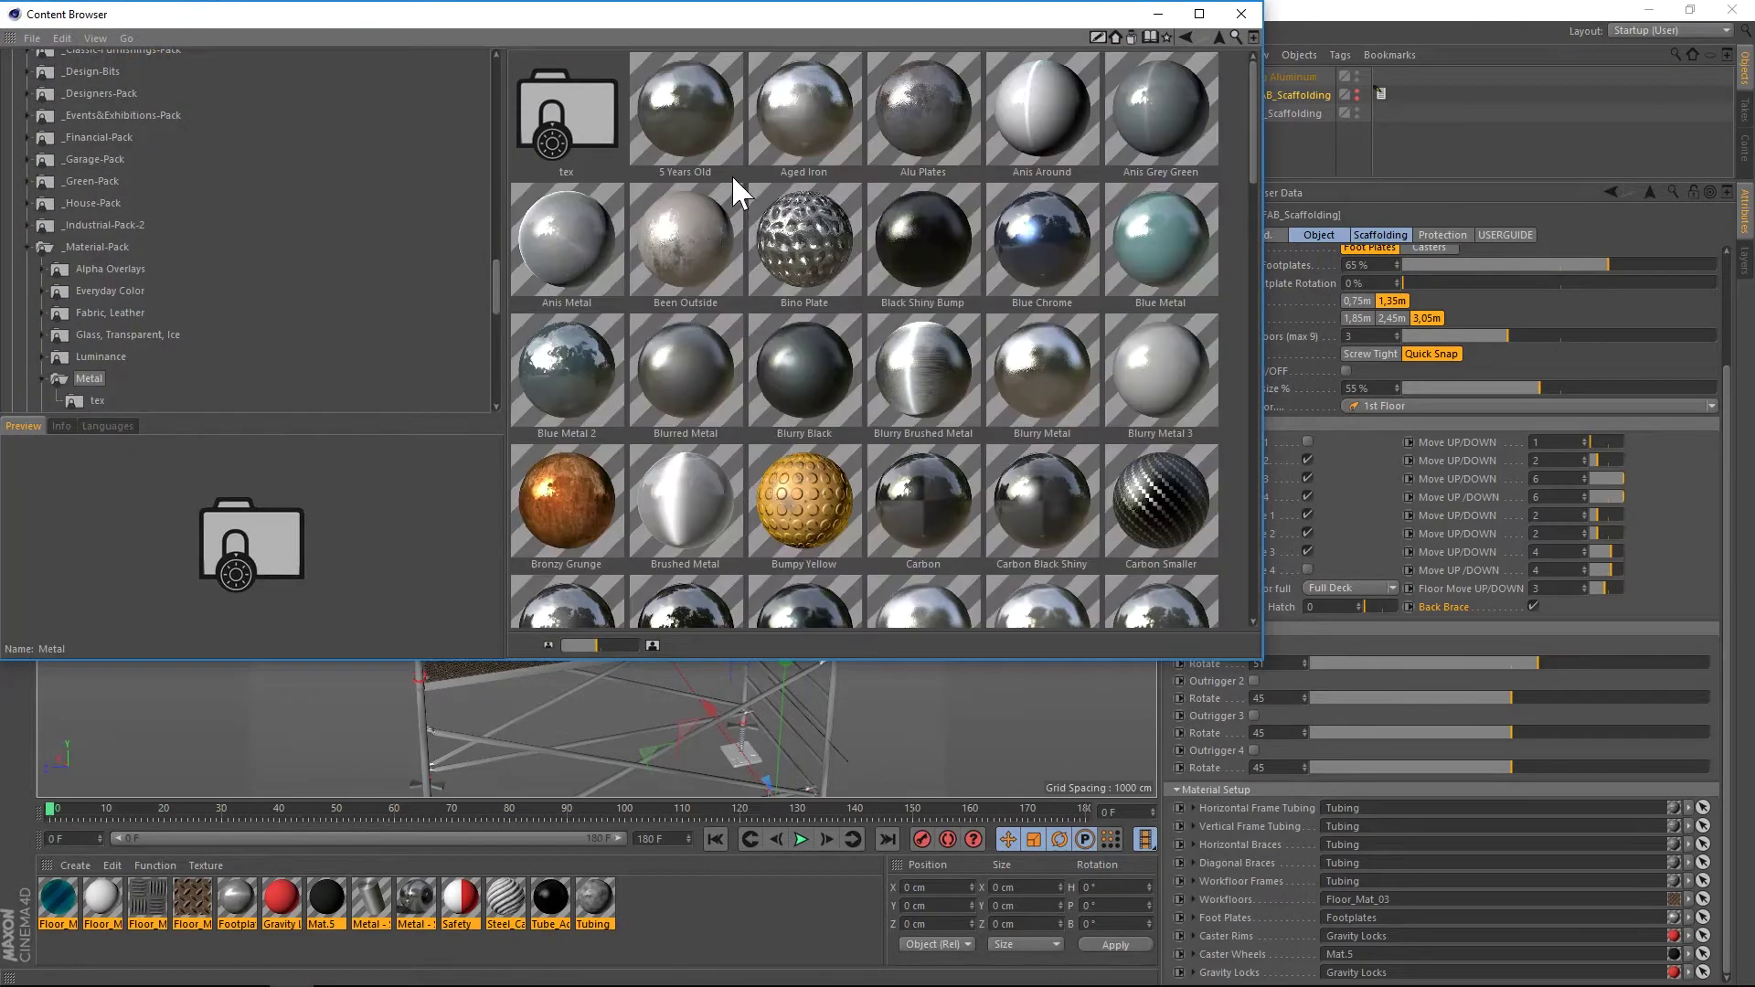
double_click(710, 97)
click(1241, 14)
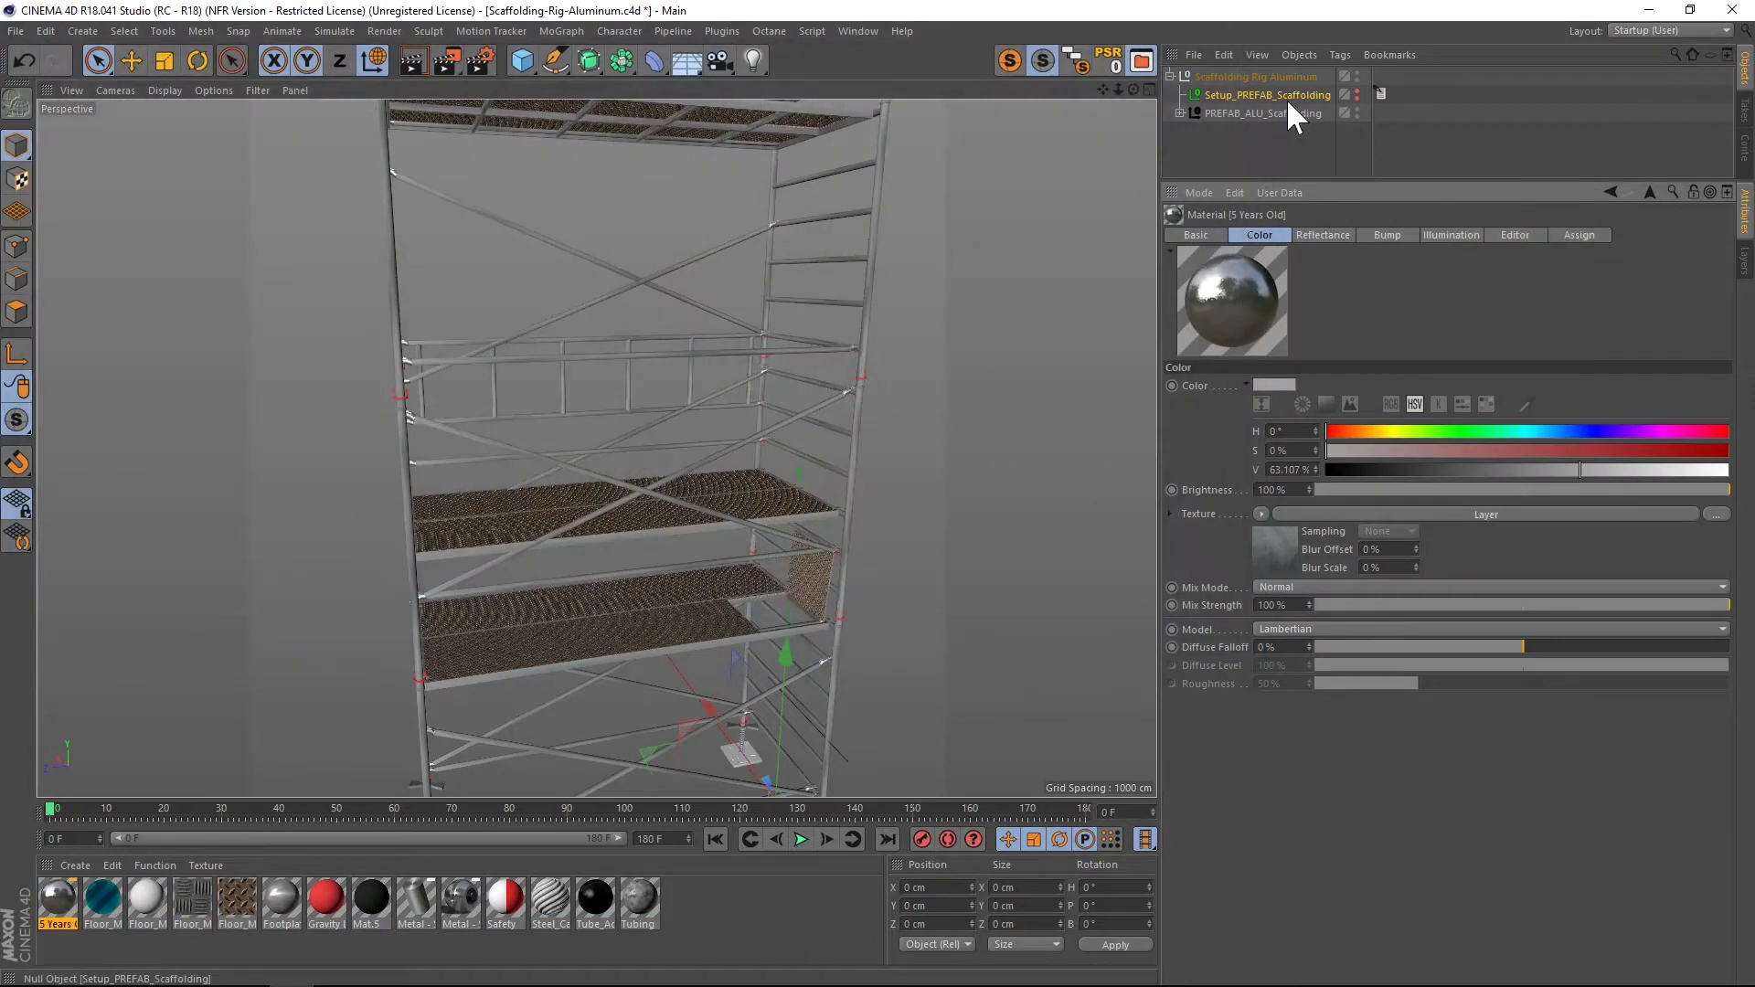
- Assign 5 Years Old to the frame tubing, diagonal braces and workfloor frames in Material Setup
click(1286, 97)
scroll(1730, 559, down, 4)
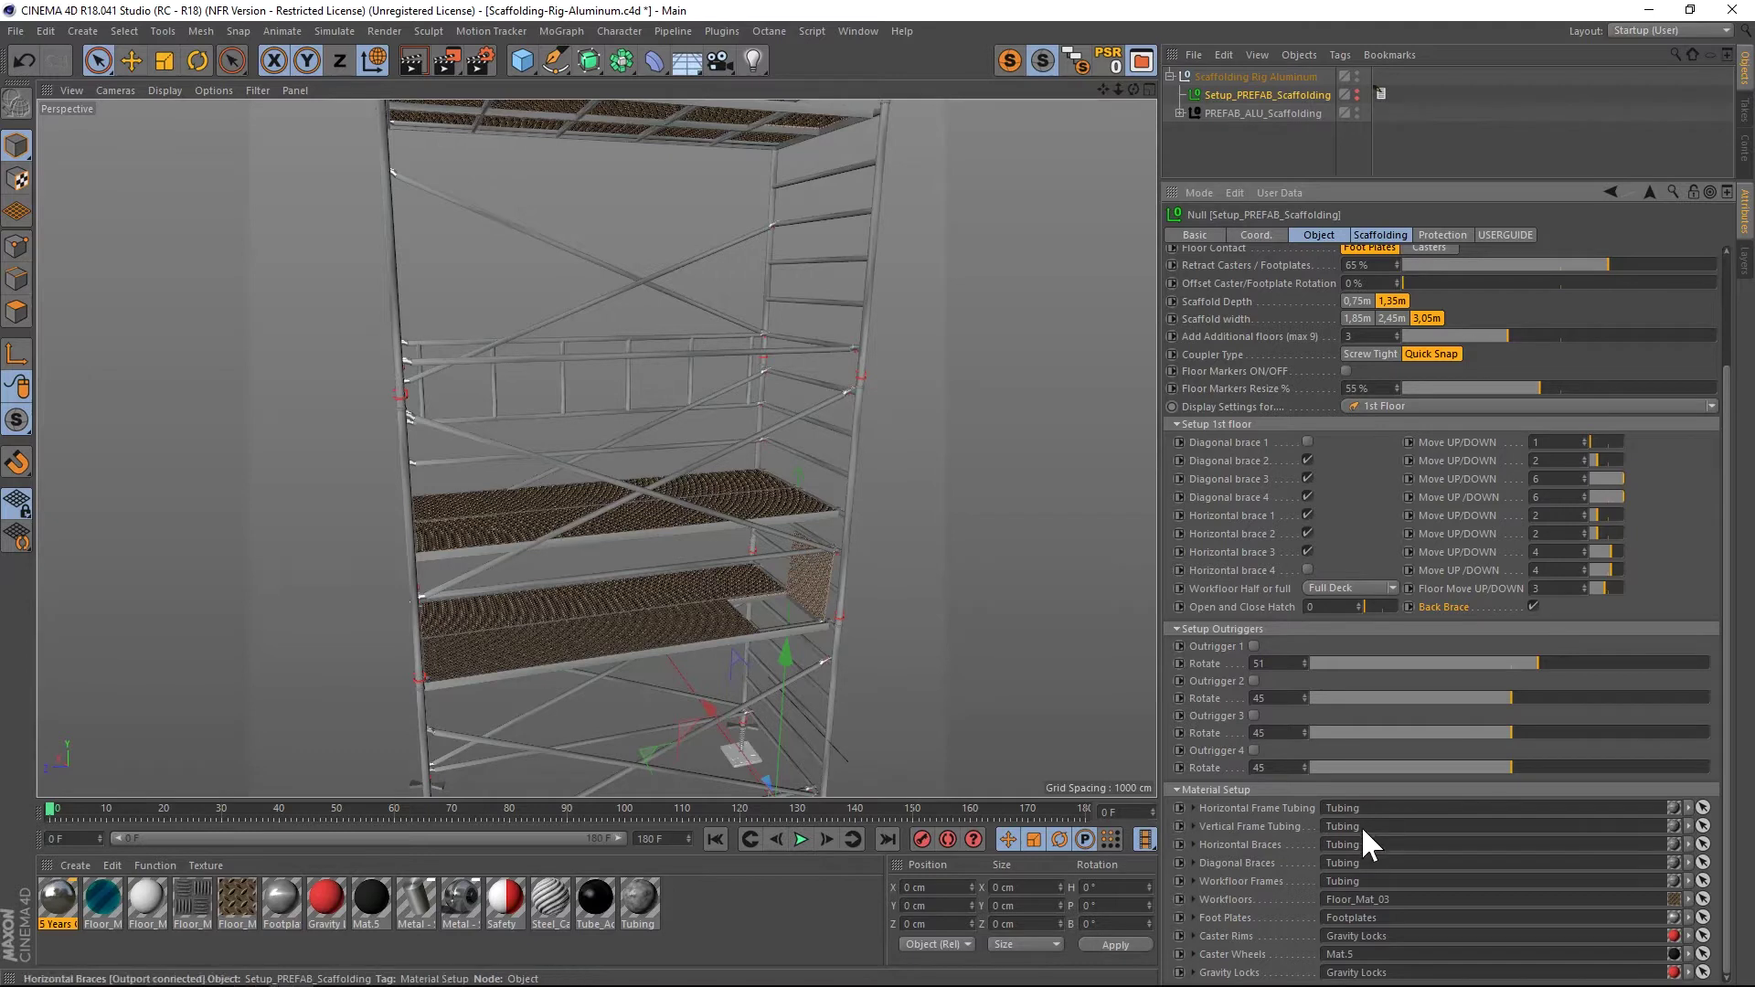
drag(51, 896, 1353, 808)
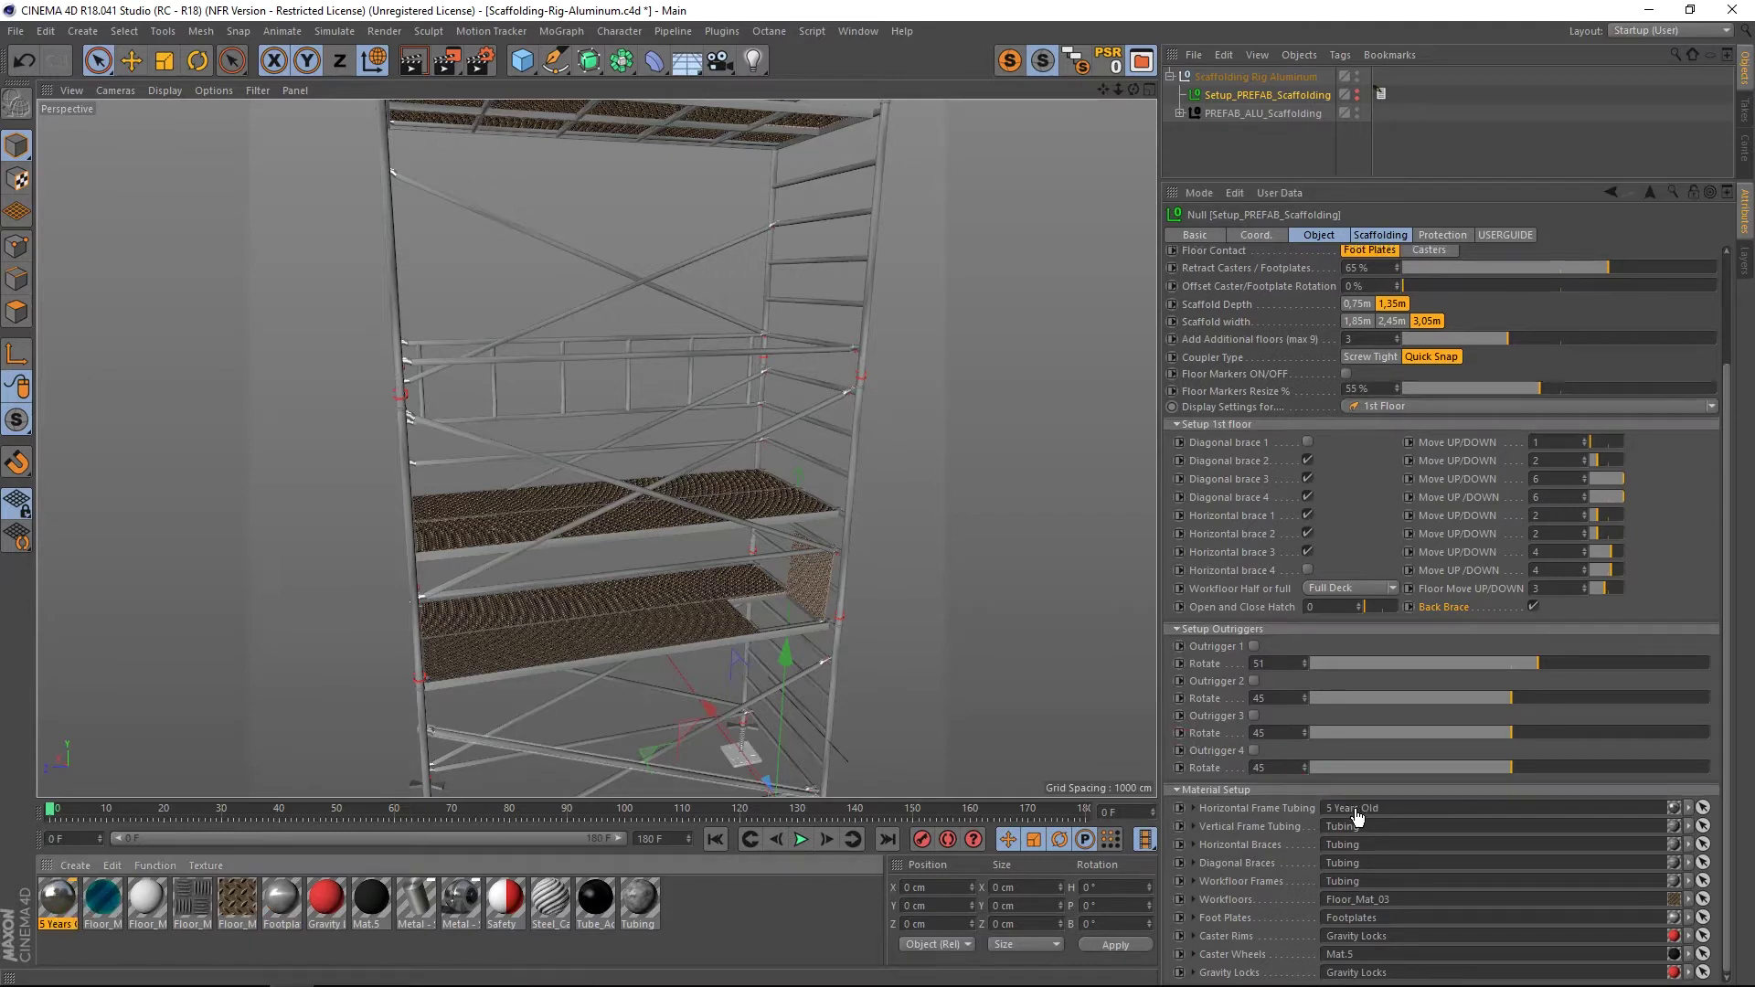
drag(77, 896, 1355, 829)
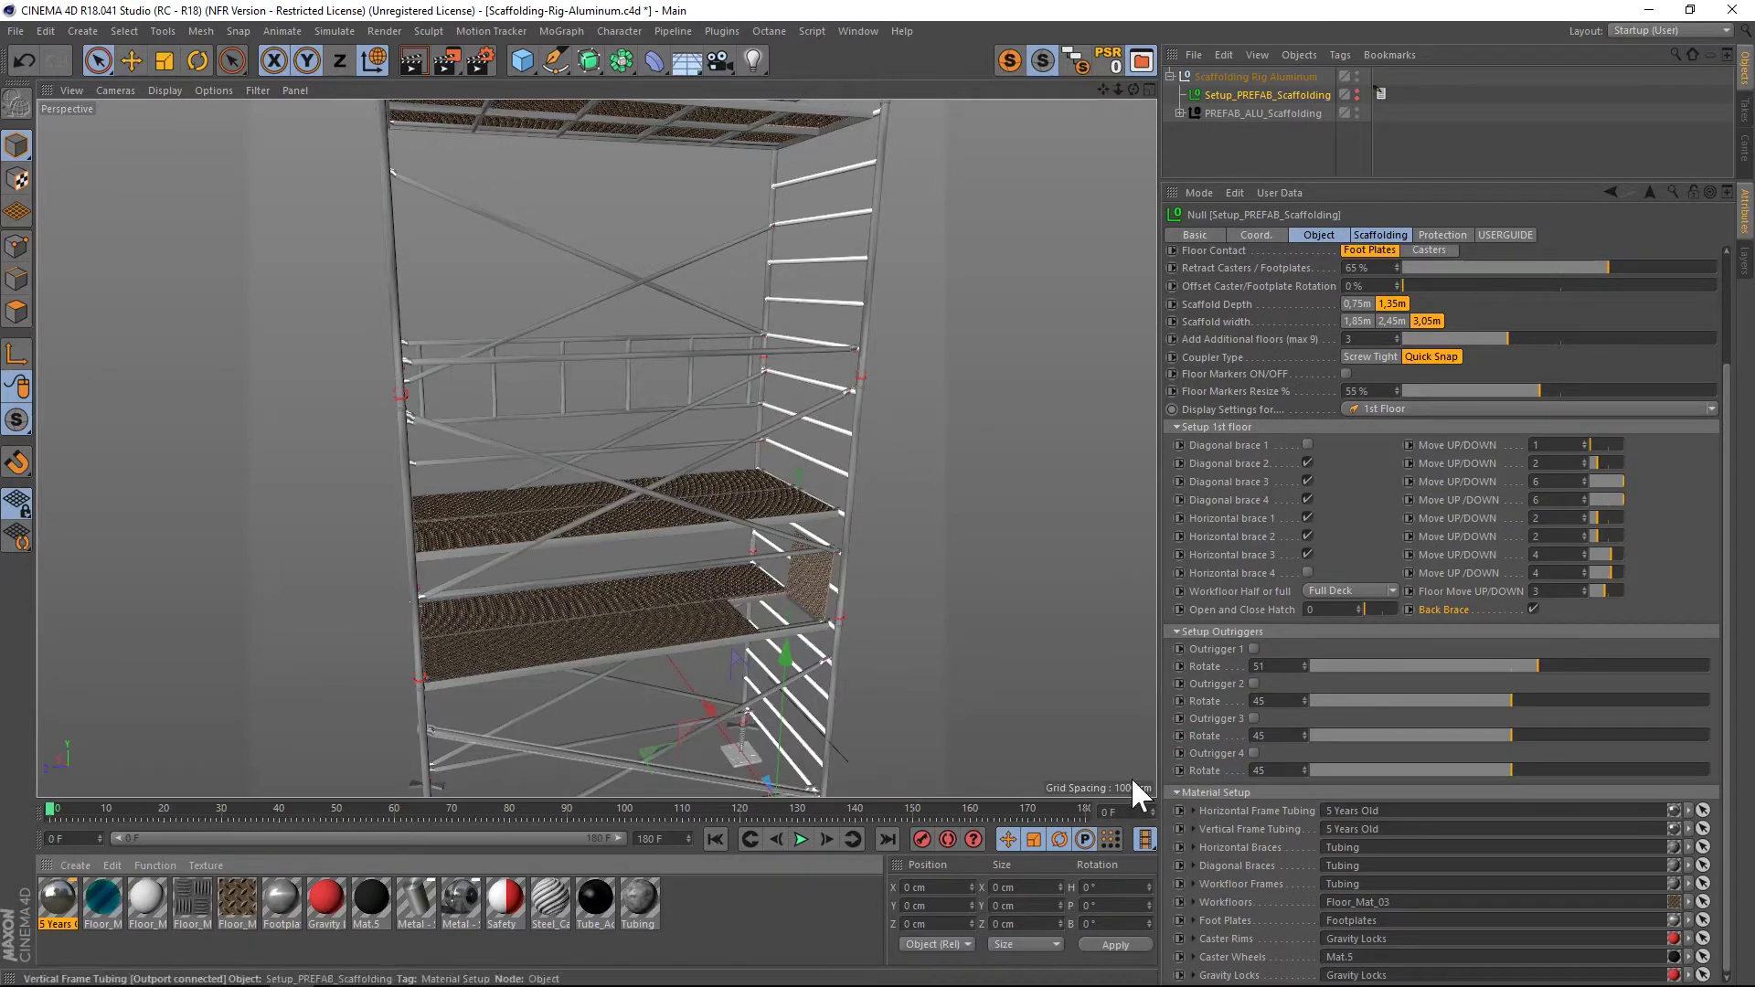
click(66, 905)
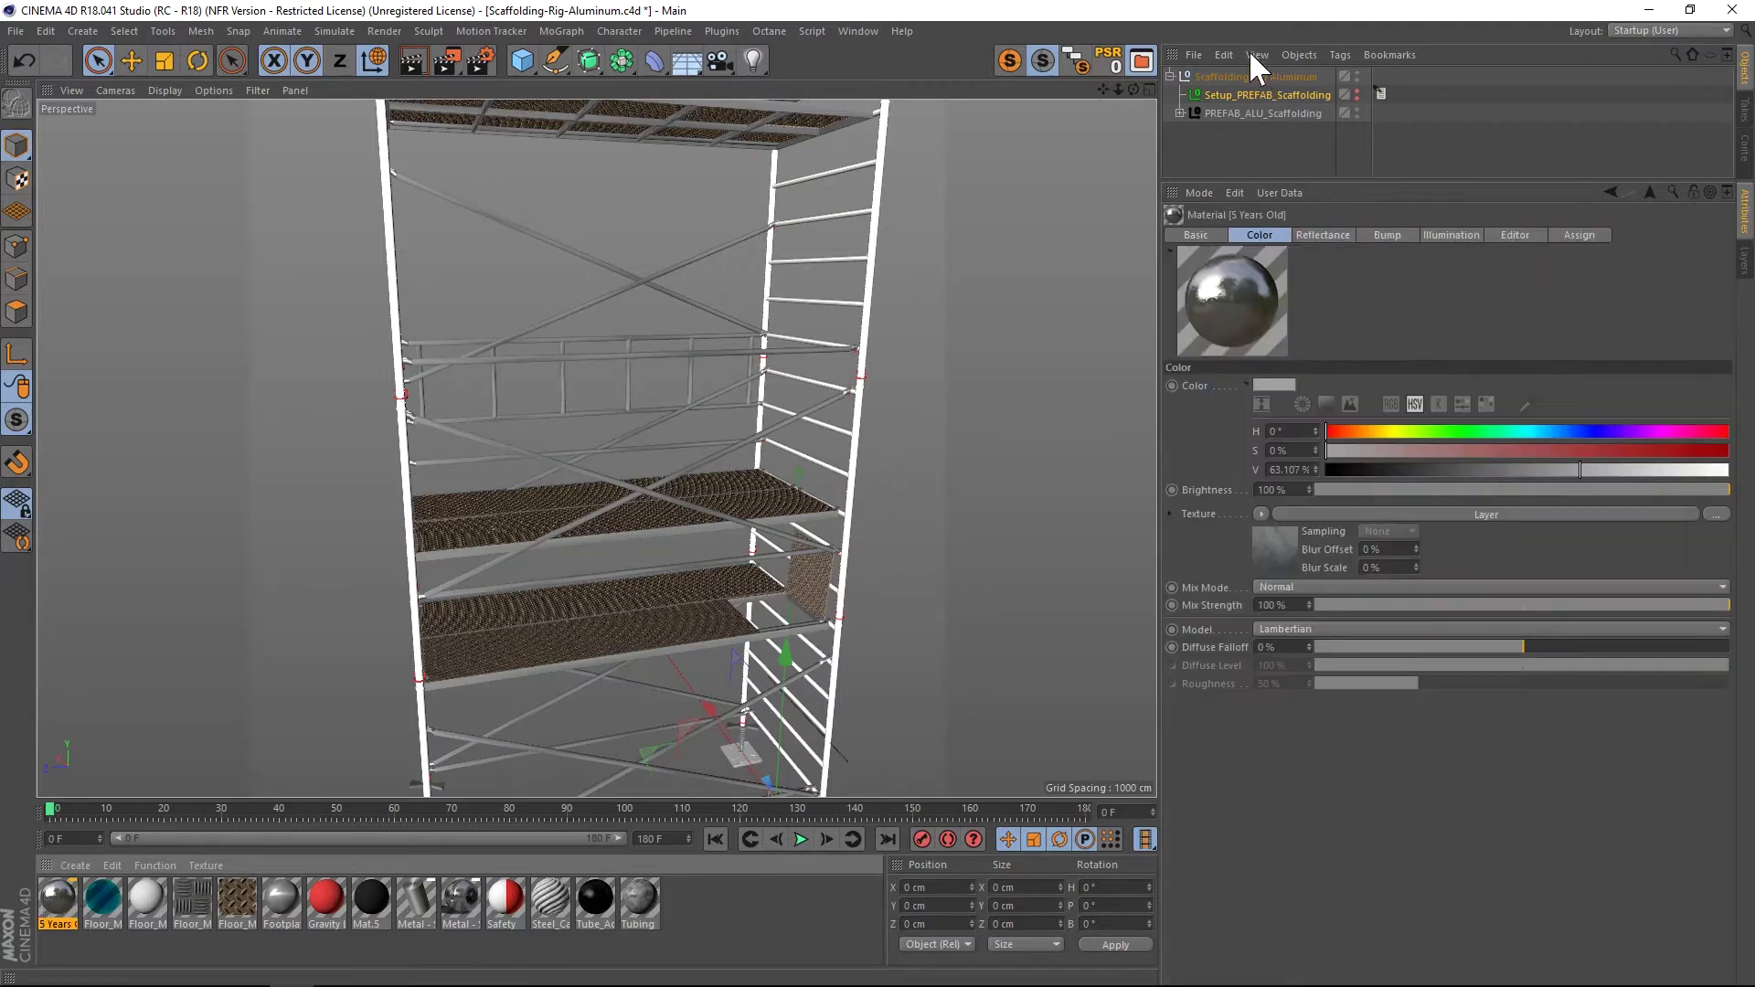
click(1252, 95)
scroll(1285, 674, down, 3)
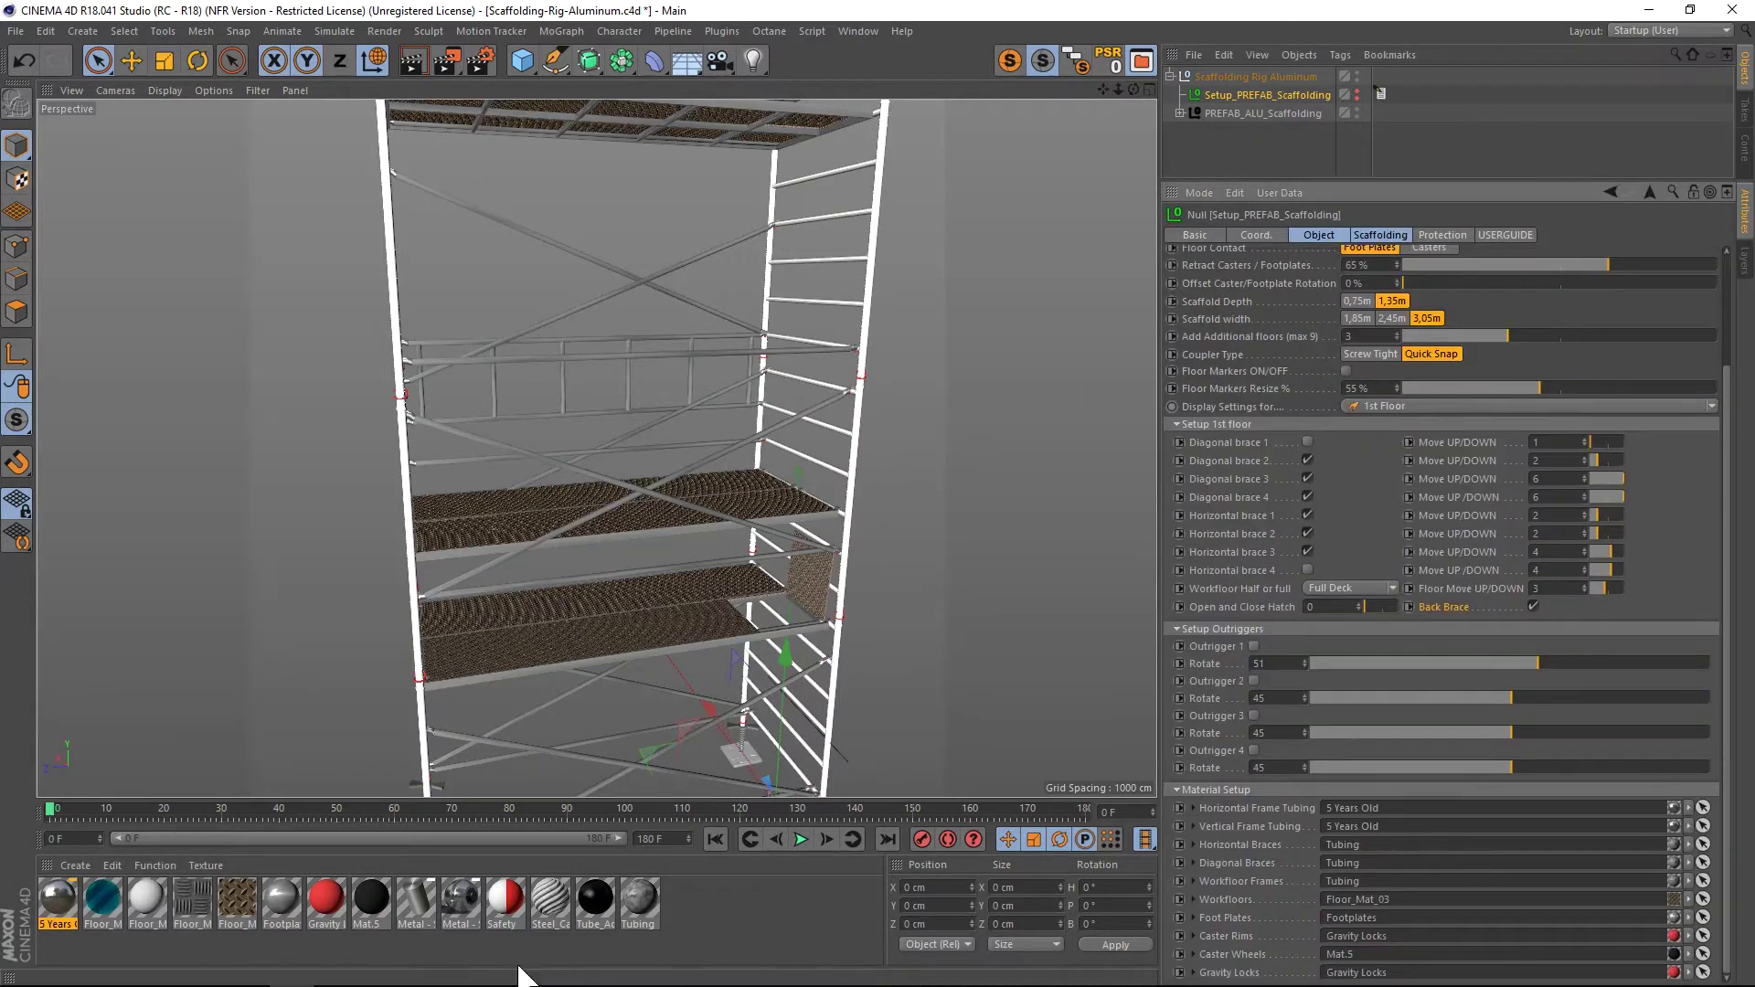
drag(58, 901, 1374, 845)
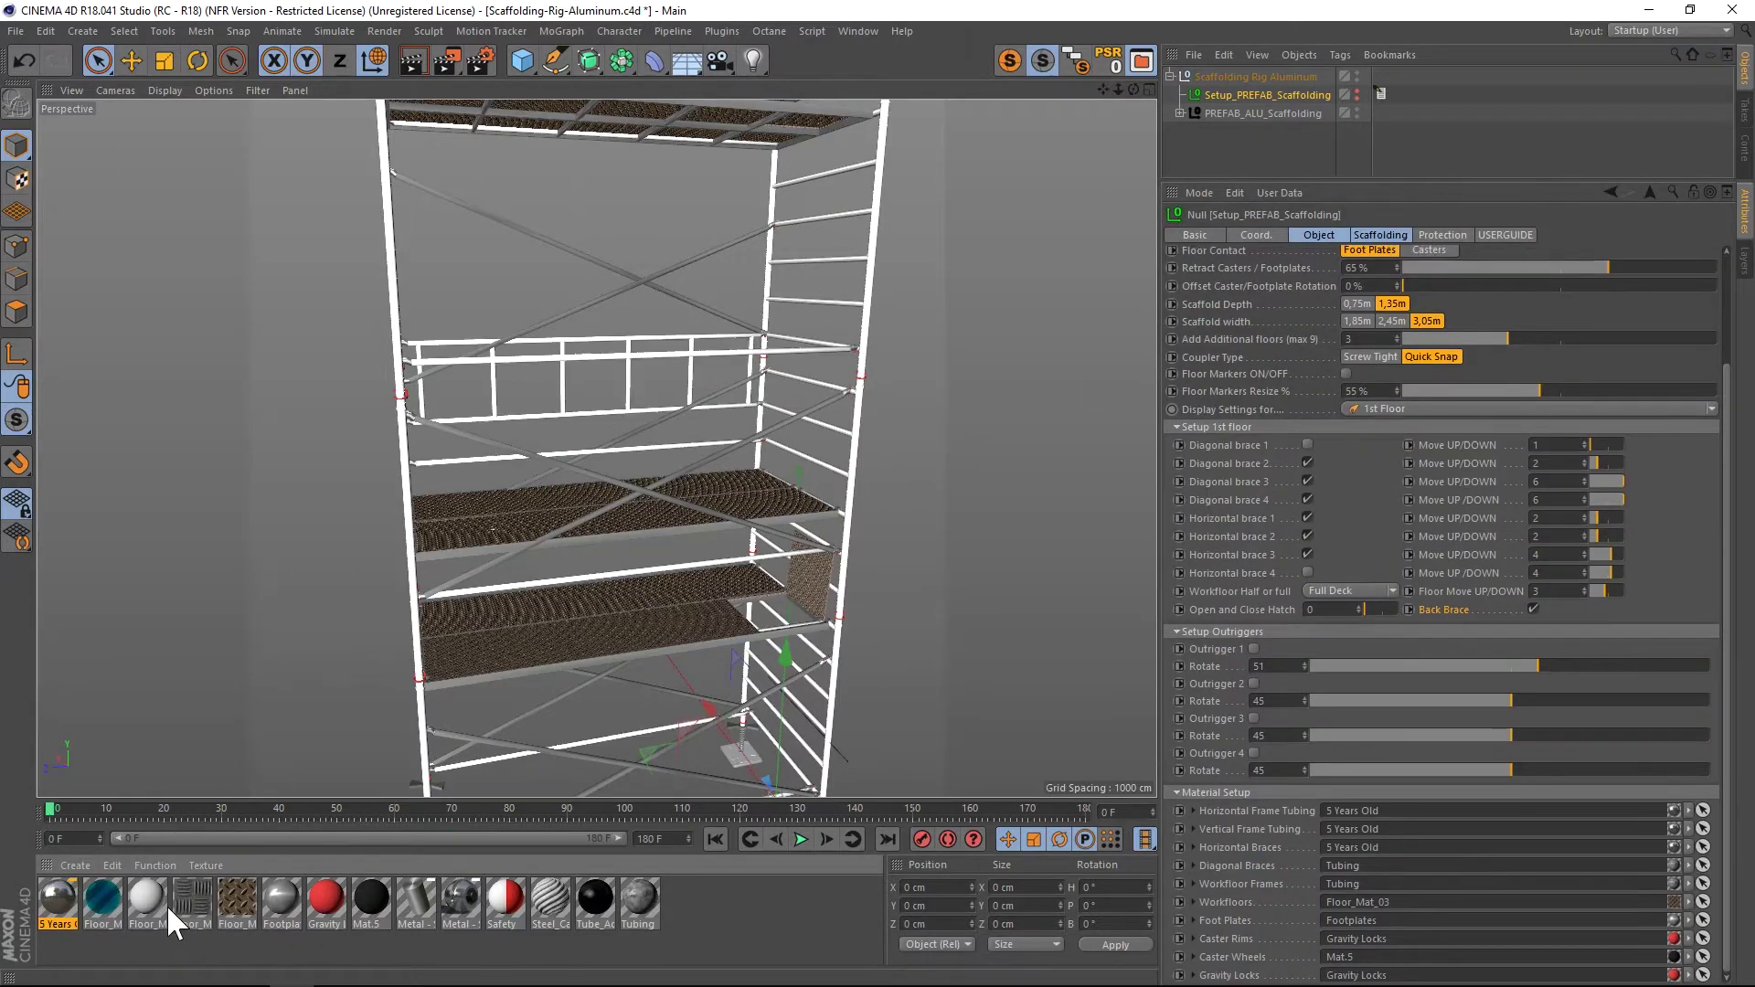
drag(57, 900, 1357, 863)
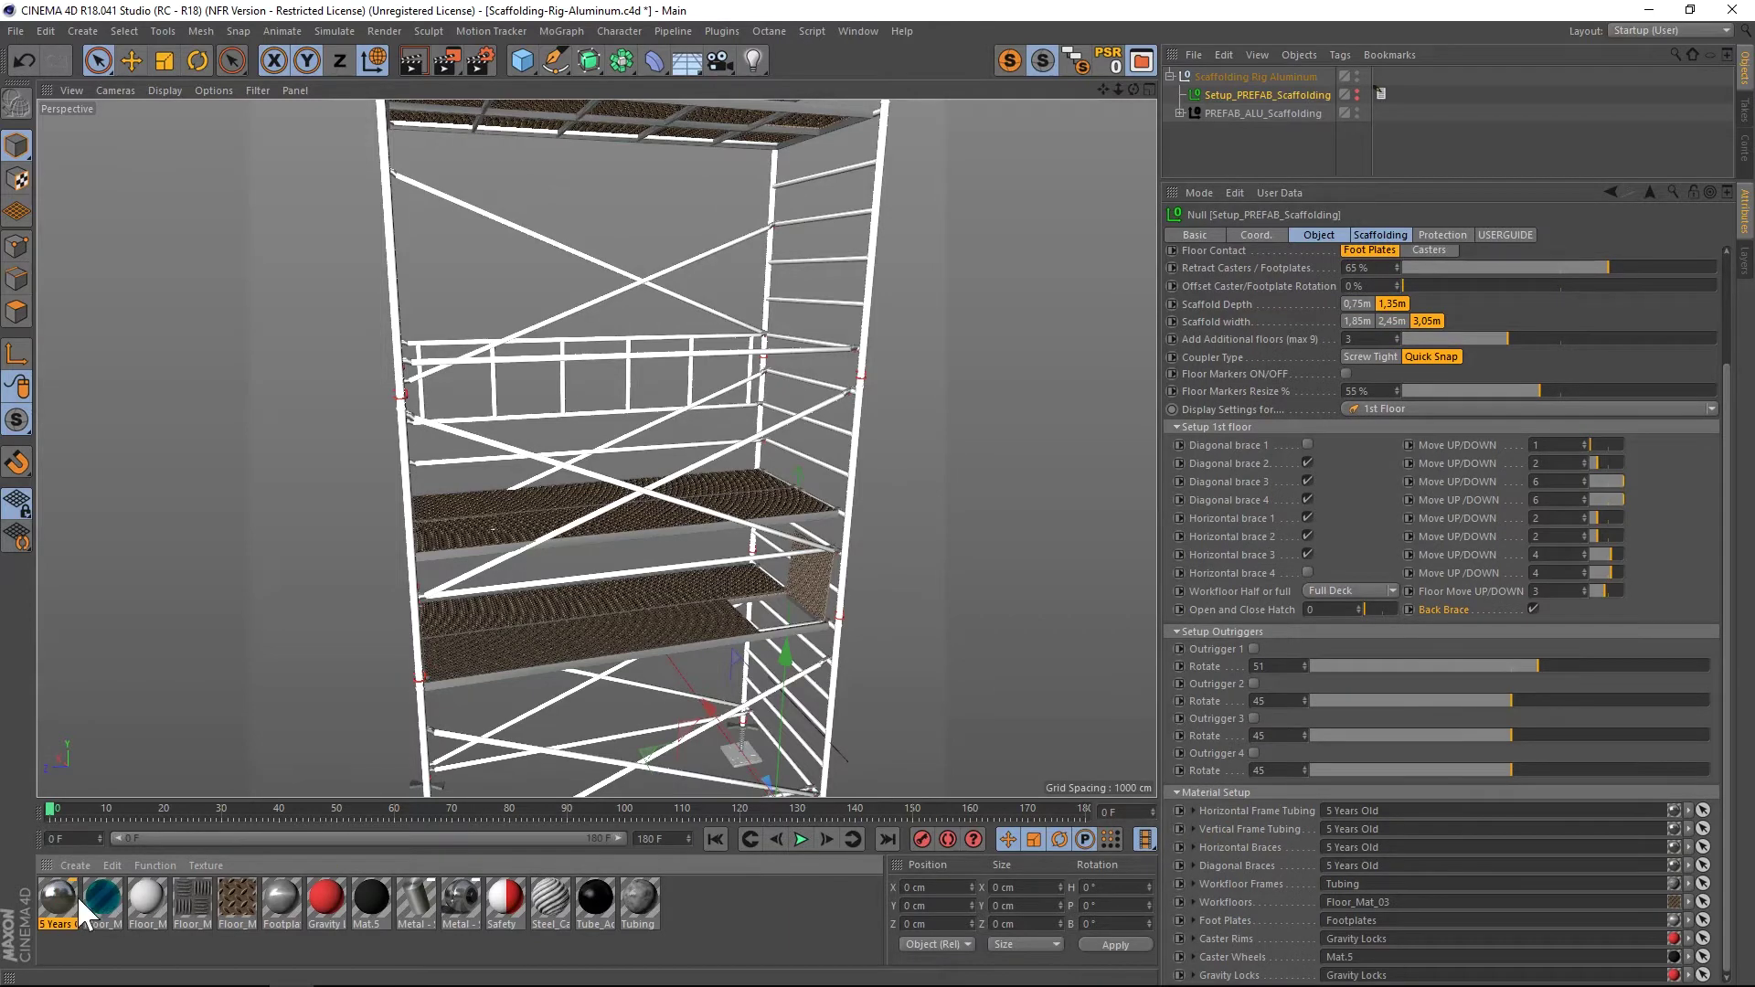
drag(77, 896, 1415, 884)
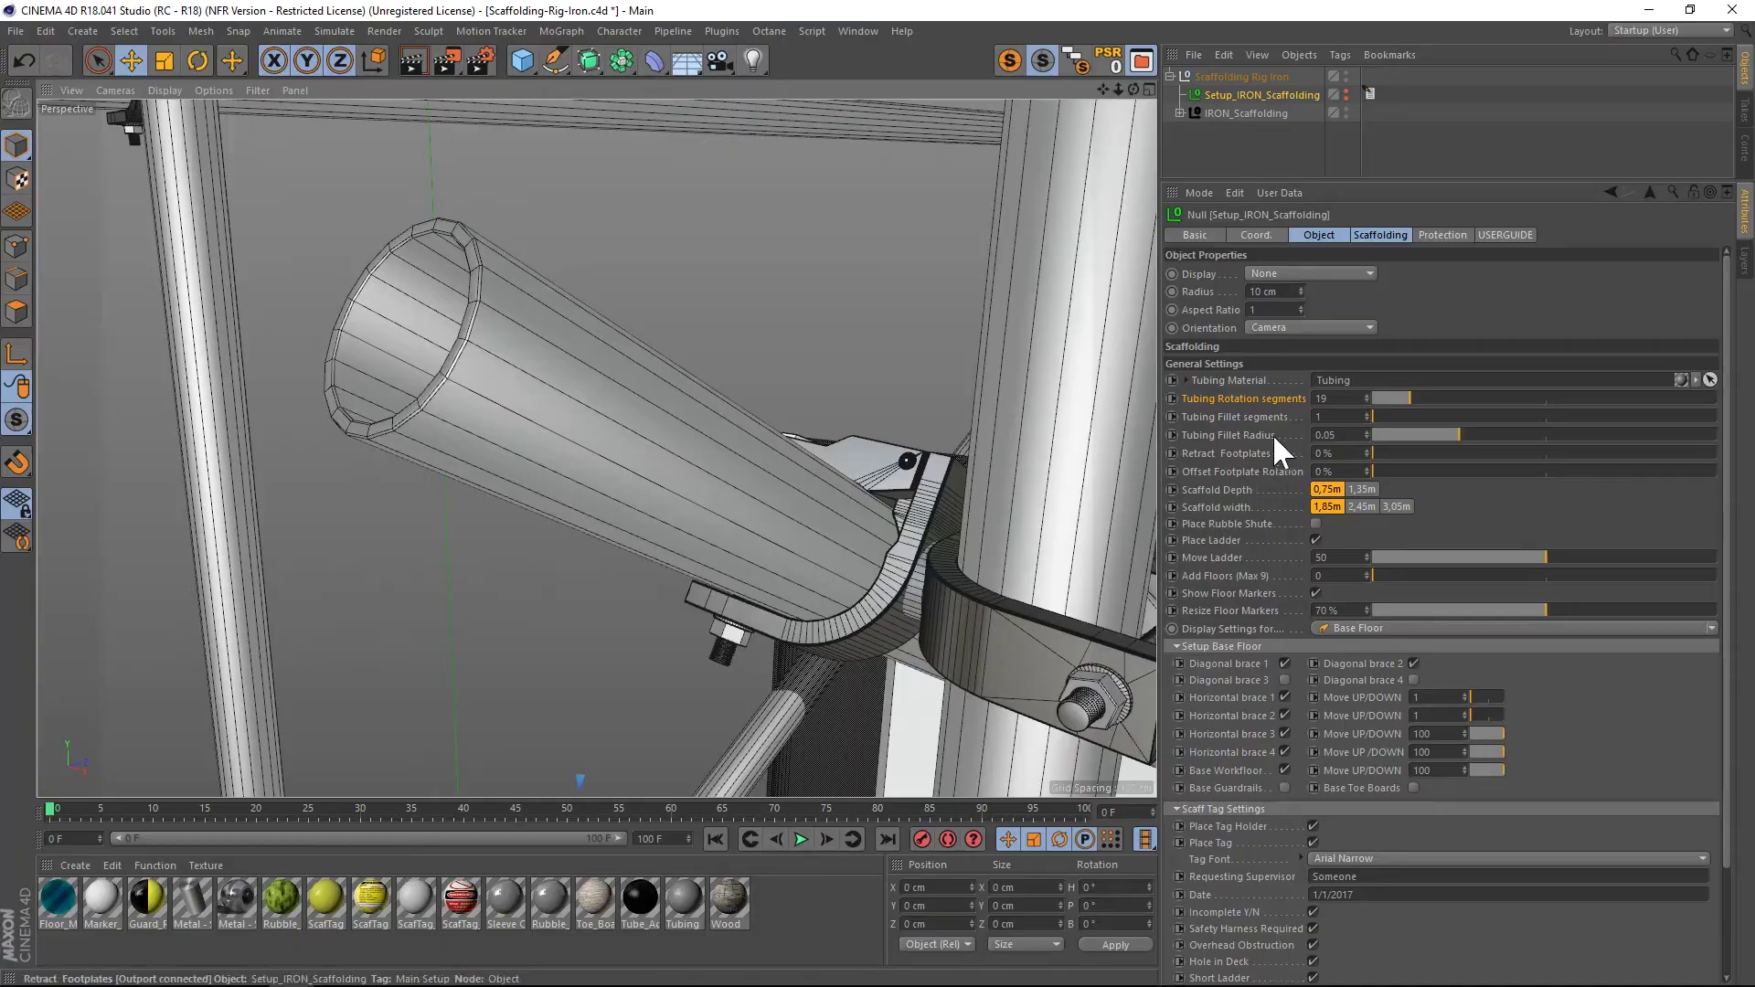
- Reduce Tubing Rotation segments from 19 to 12, keeping Tubing Fillet Radius at 0.05
drag(1422, 386, 1383, 401)
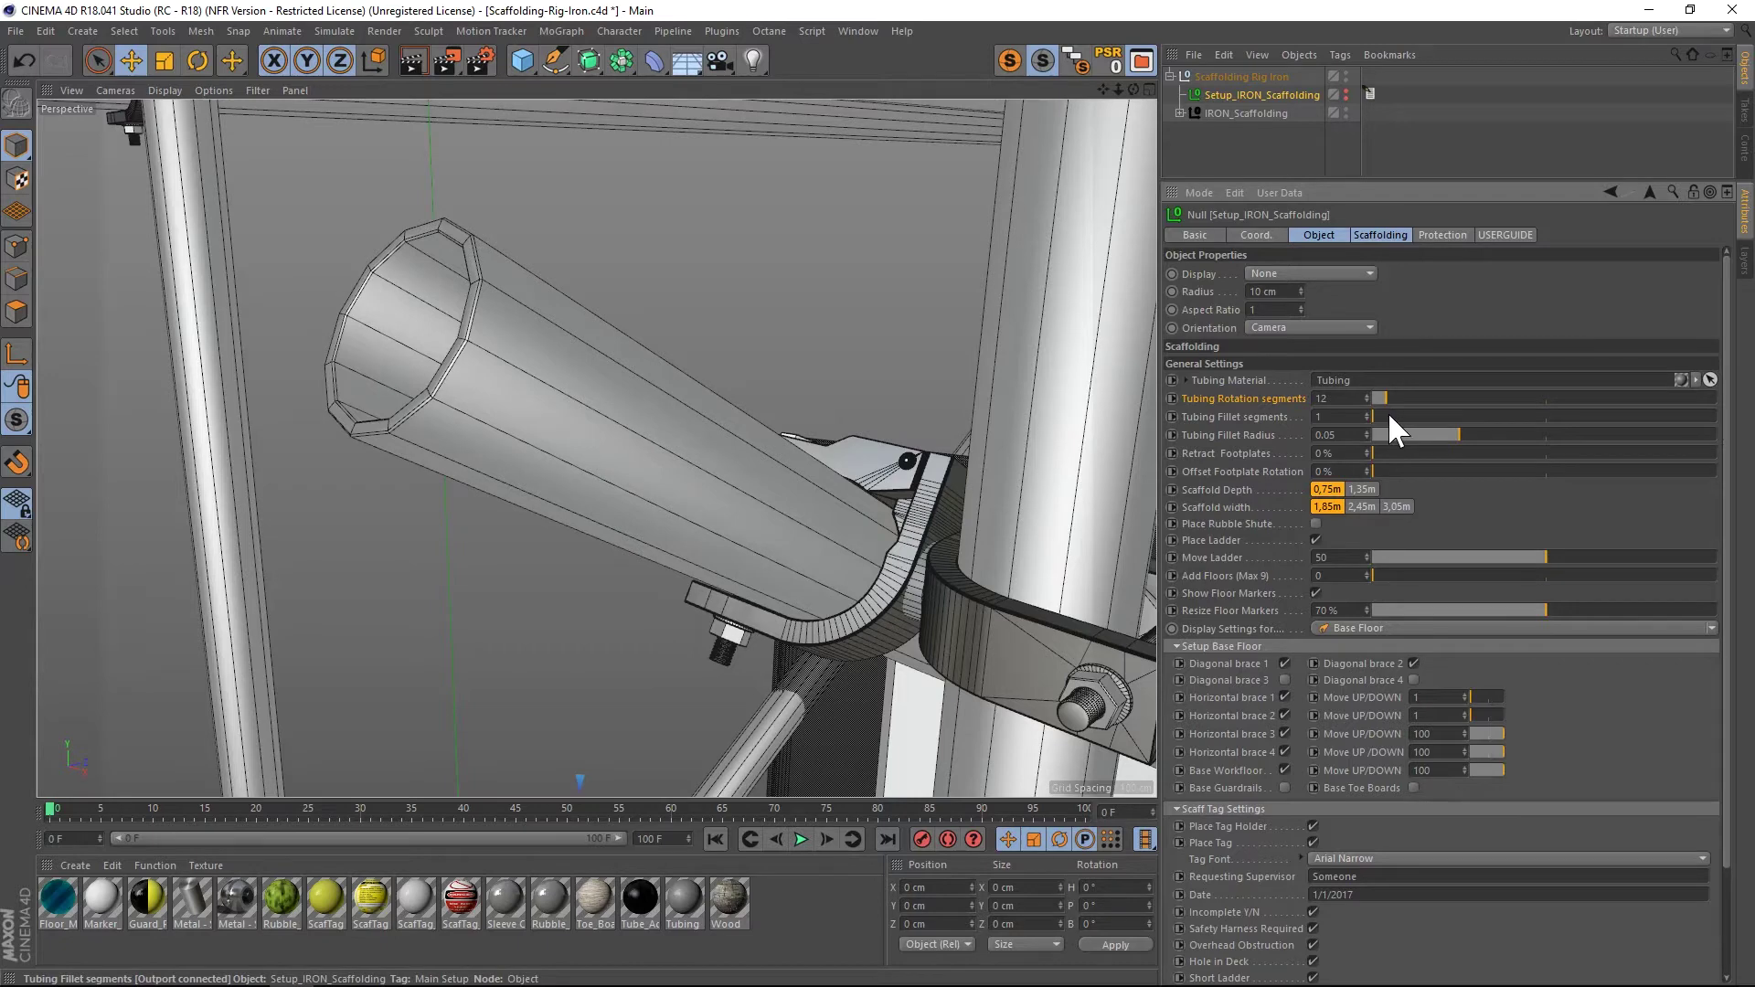
drag(1516, 436, 1466, 457)
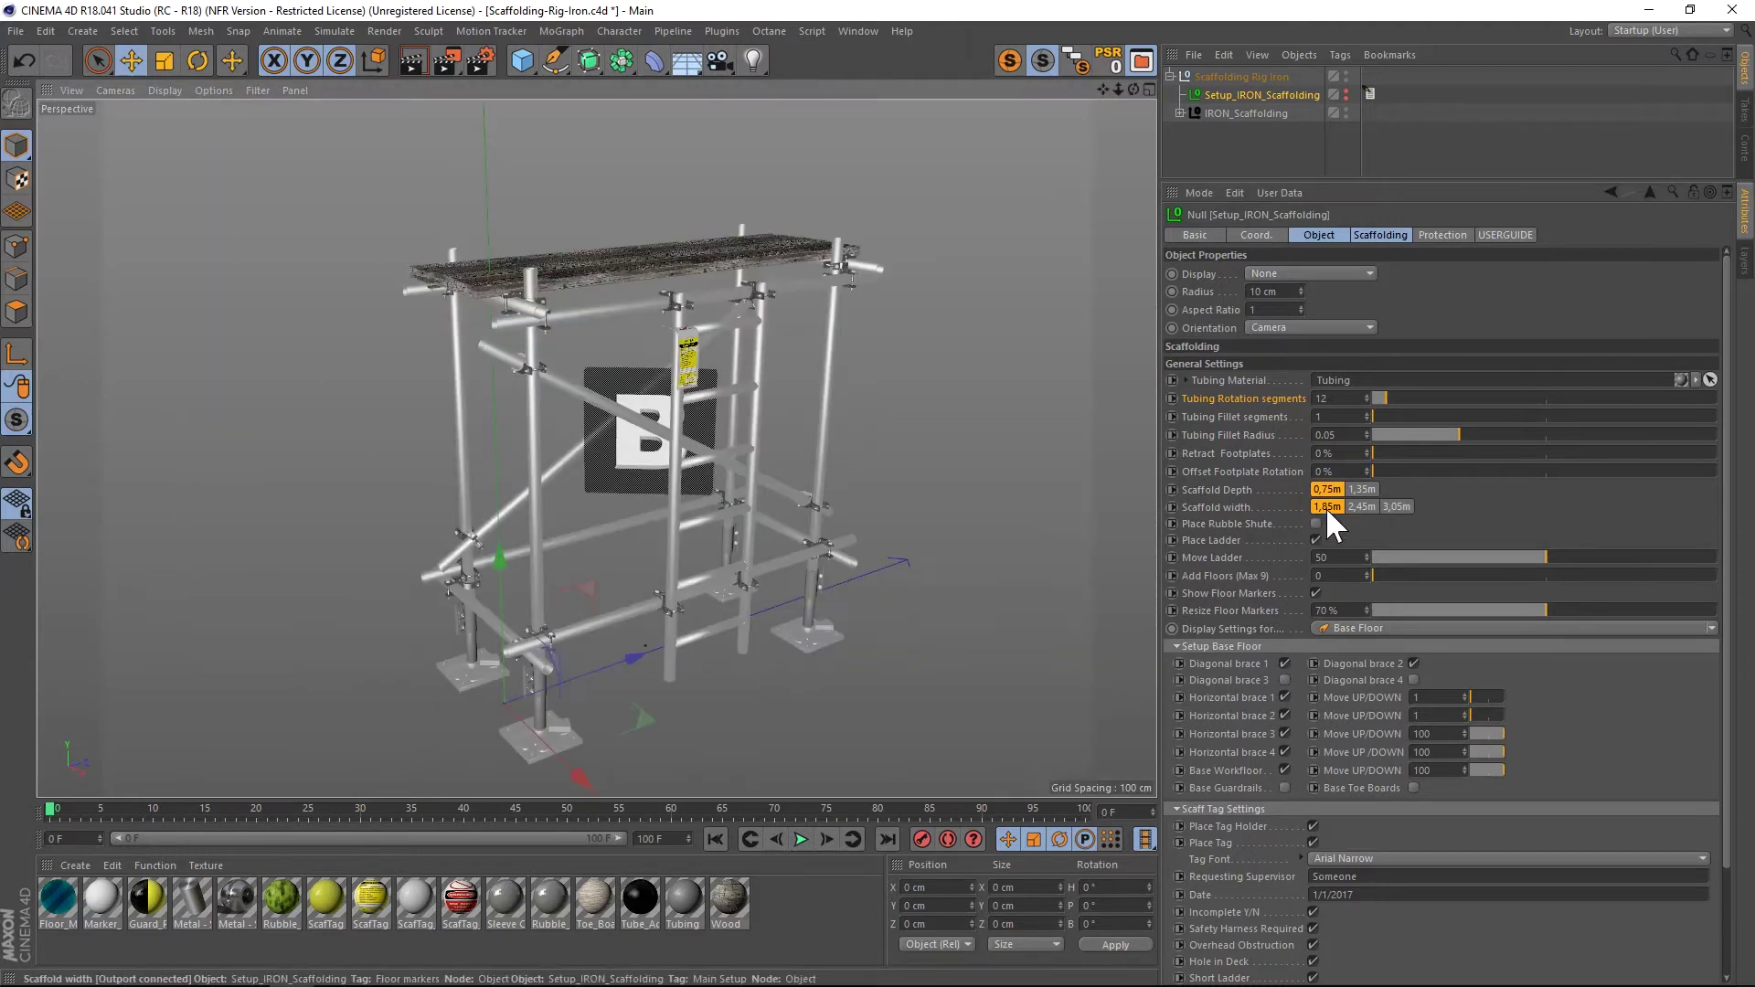
- Retract the footplates further and set scaffold depth 1,35m and width 2,45m
click(1373, 452)
drag(1412, 454, 1465, 471)
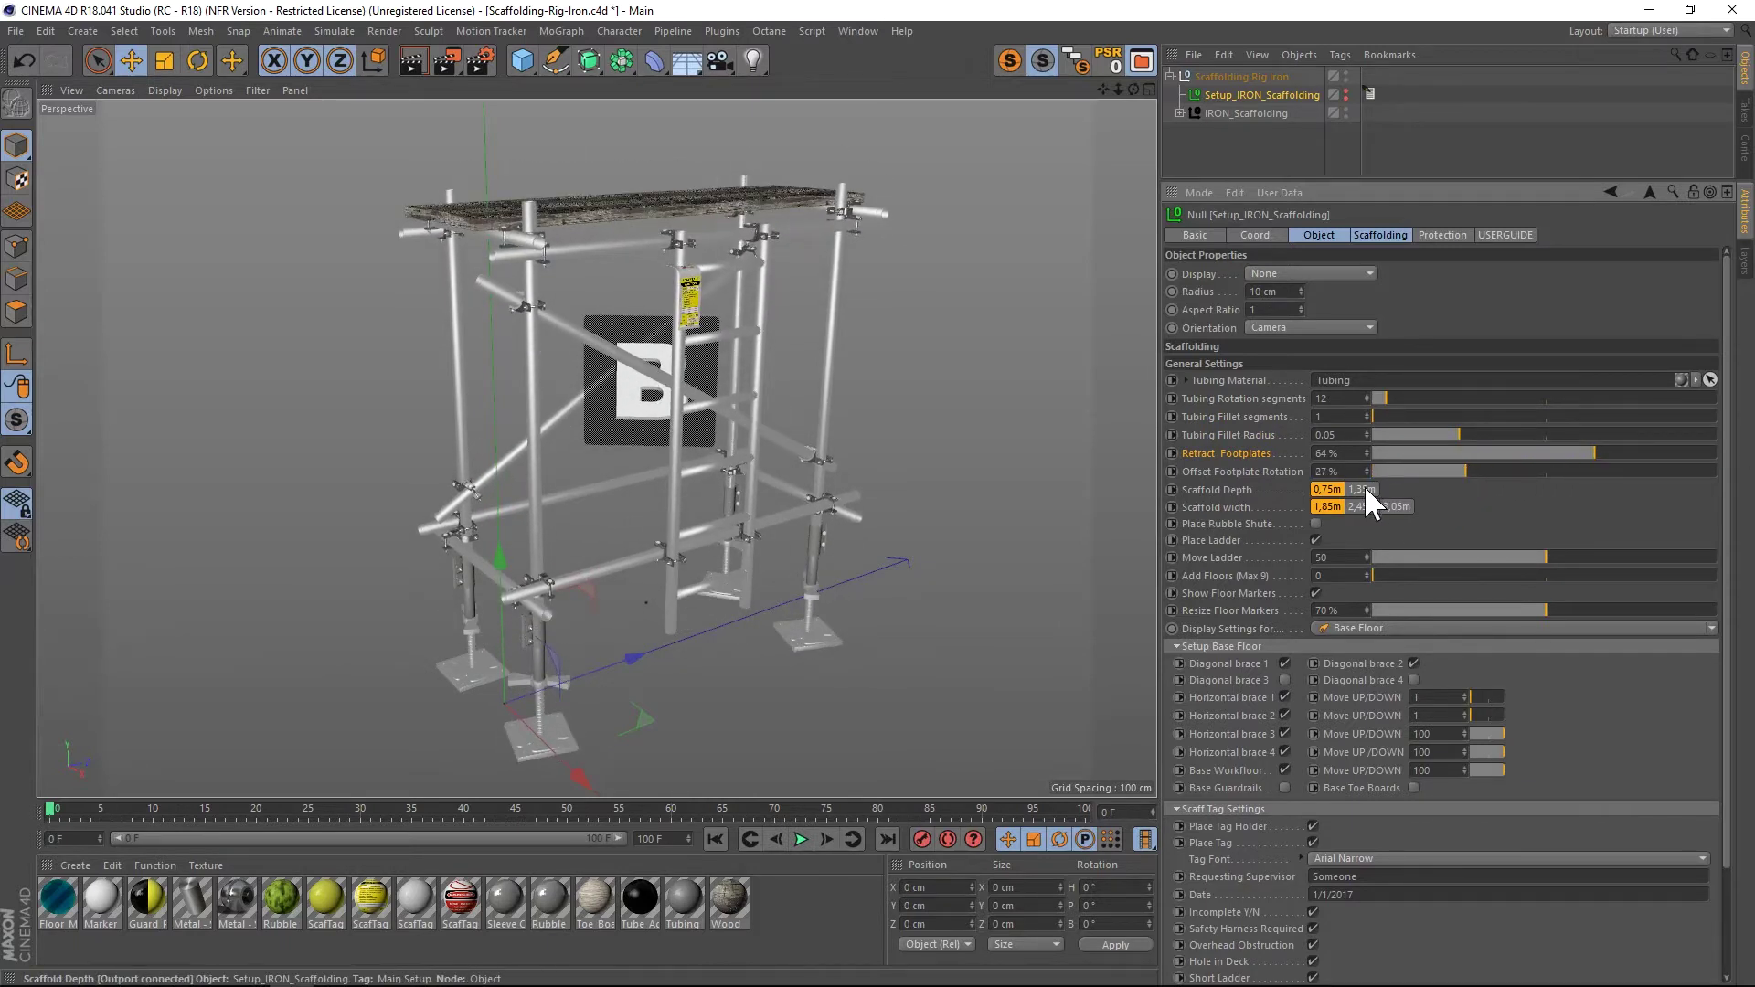
click(1362, 487)
click(1371, 506)
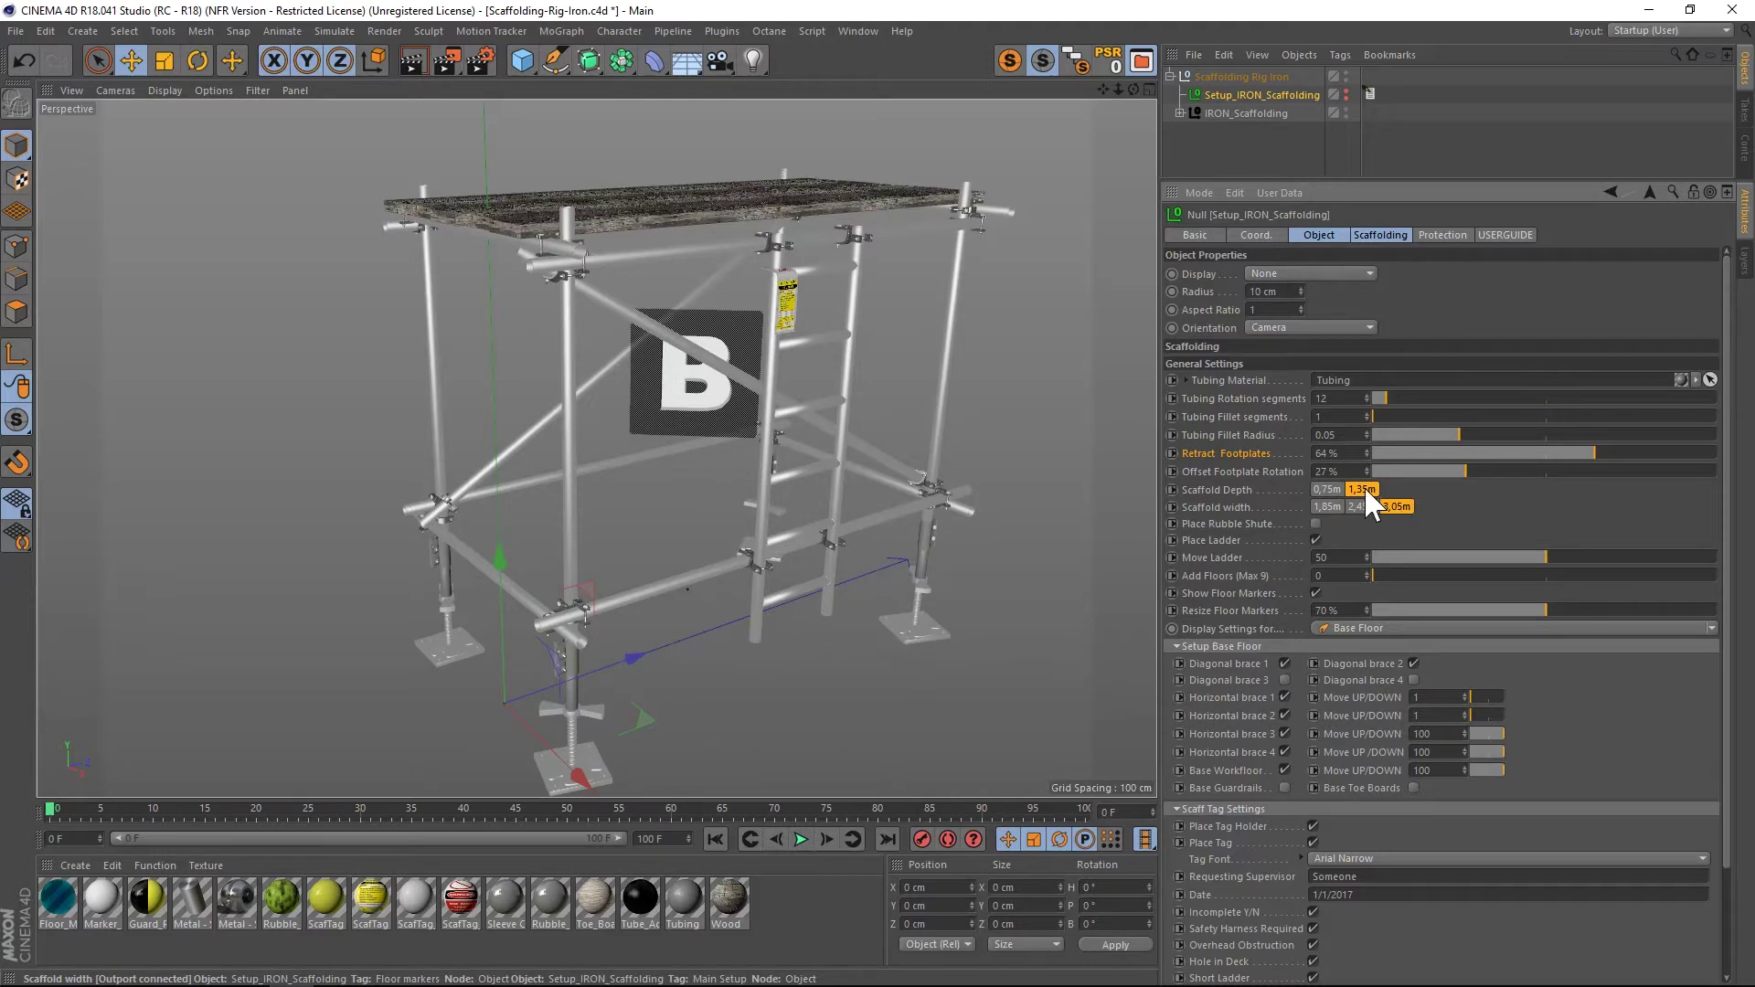
drag(1133, 90, 1081, 458)
- Toggle the rubble chute option and slide the ladder to 33
click(1315, 524)
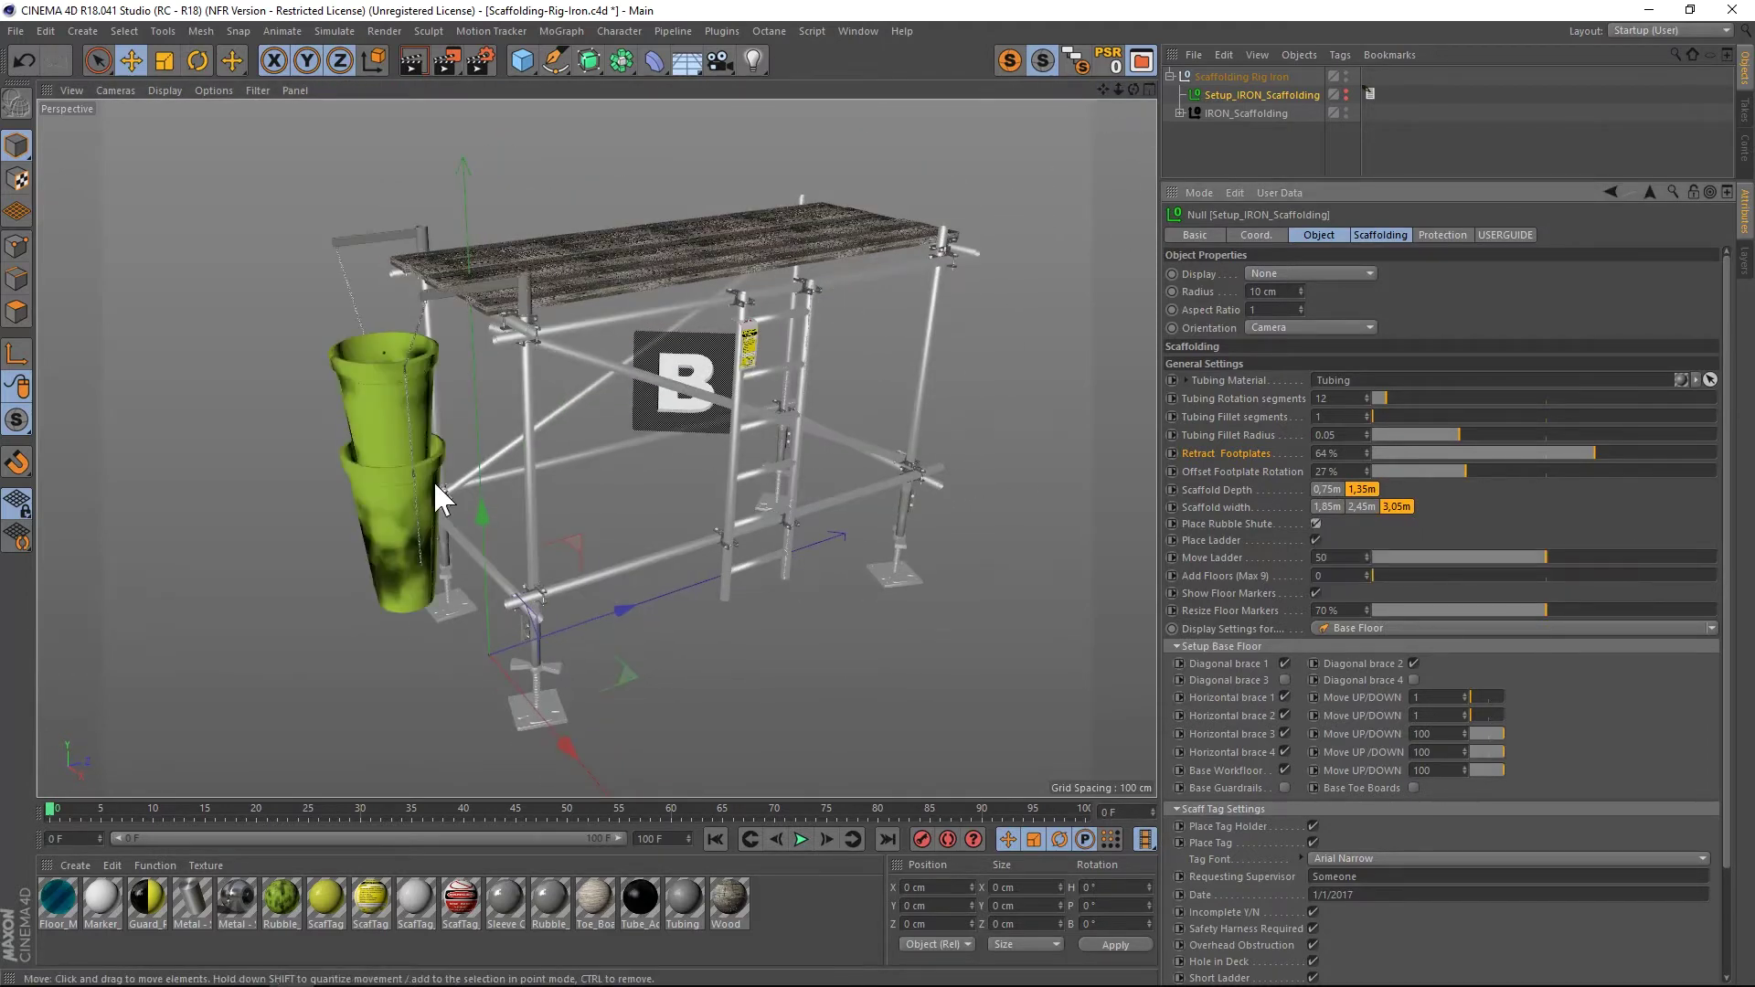
click(1314, 538)
click(1314, 538)
drag(1539, 559, 1410, 575)
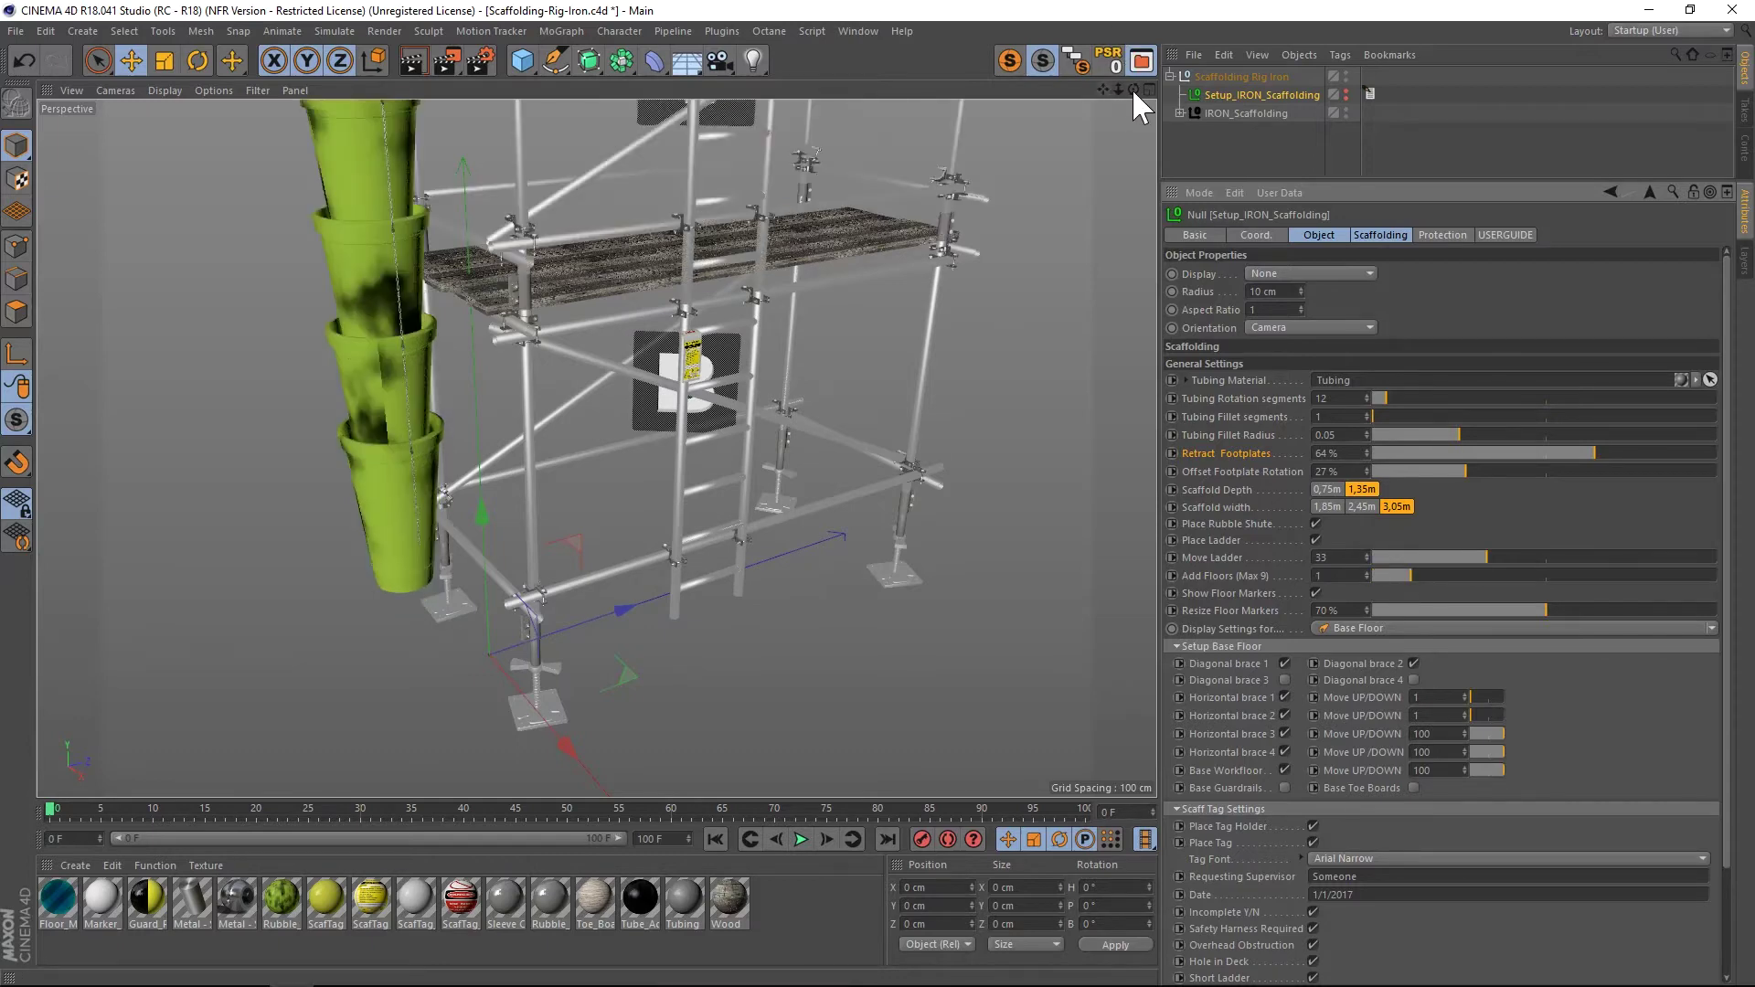
- Set Add Floors to 3 and hide the floor markers
drag(1133, 88, 1223, 106)
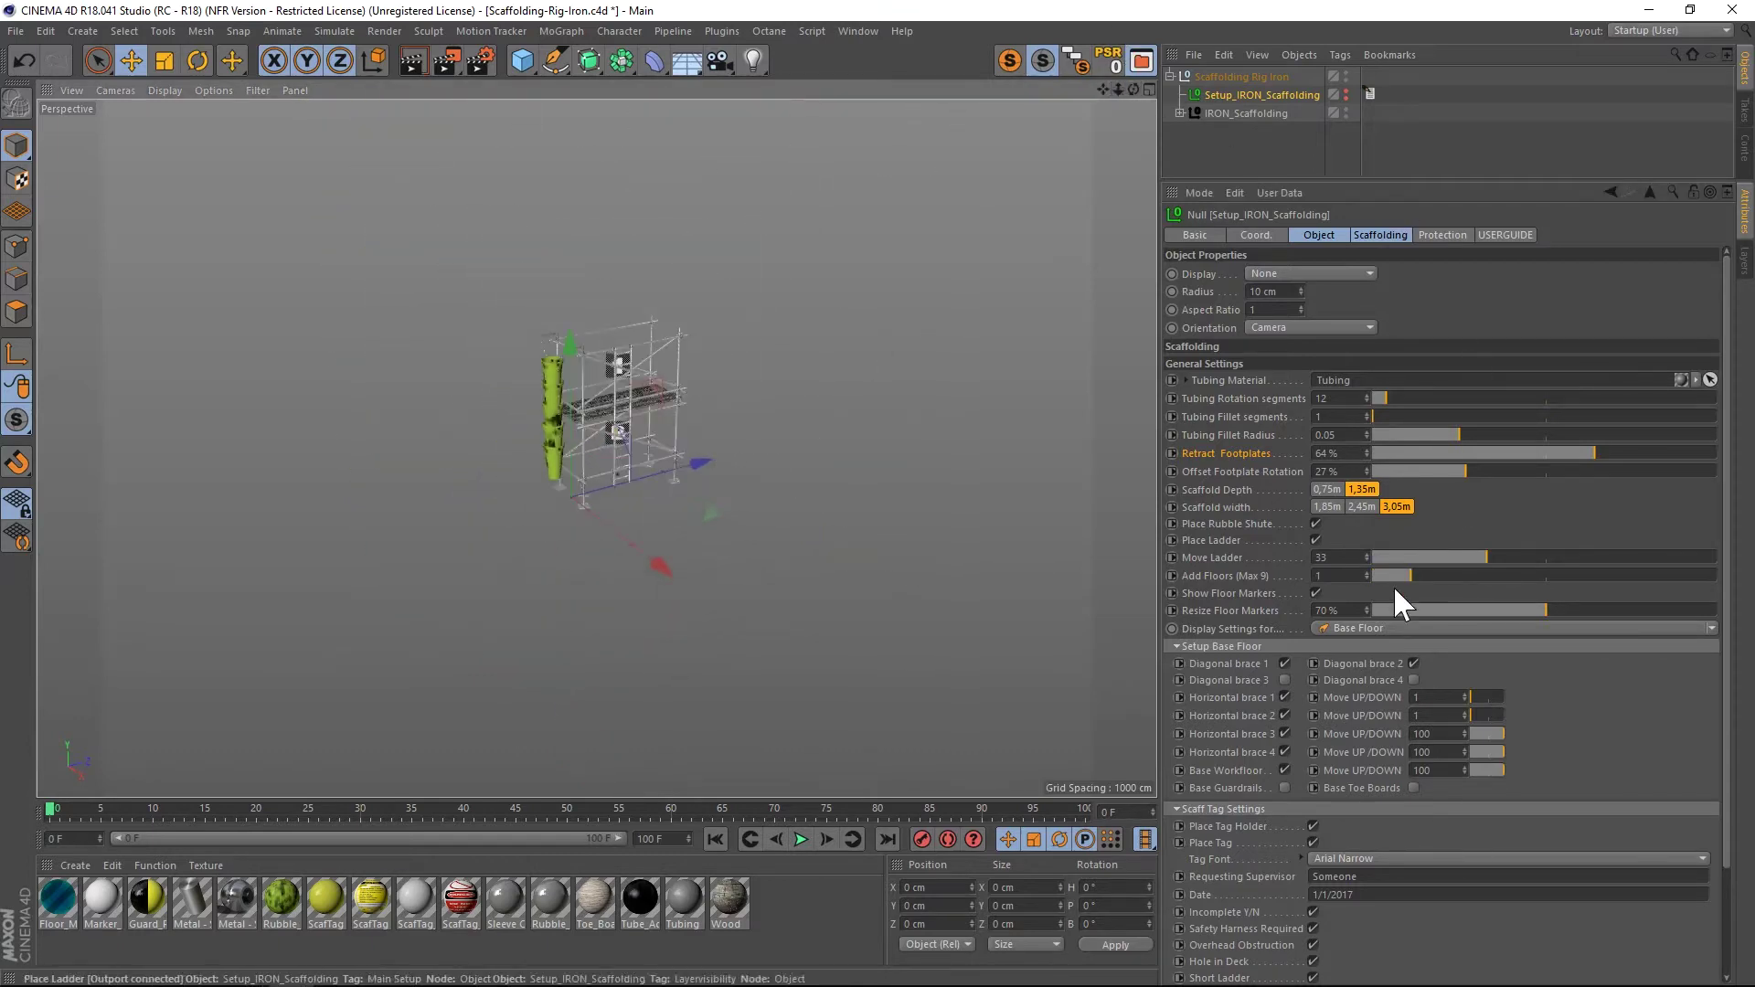
drag(1412, 575, 1484, 575)
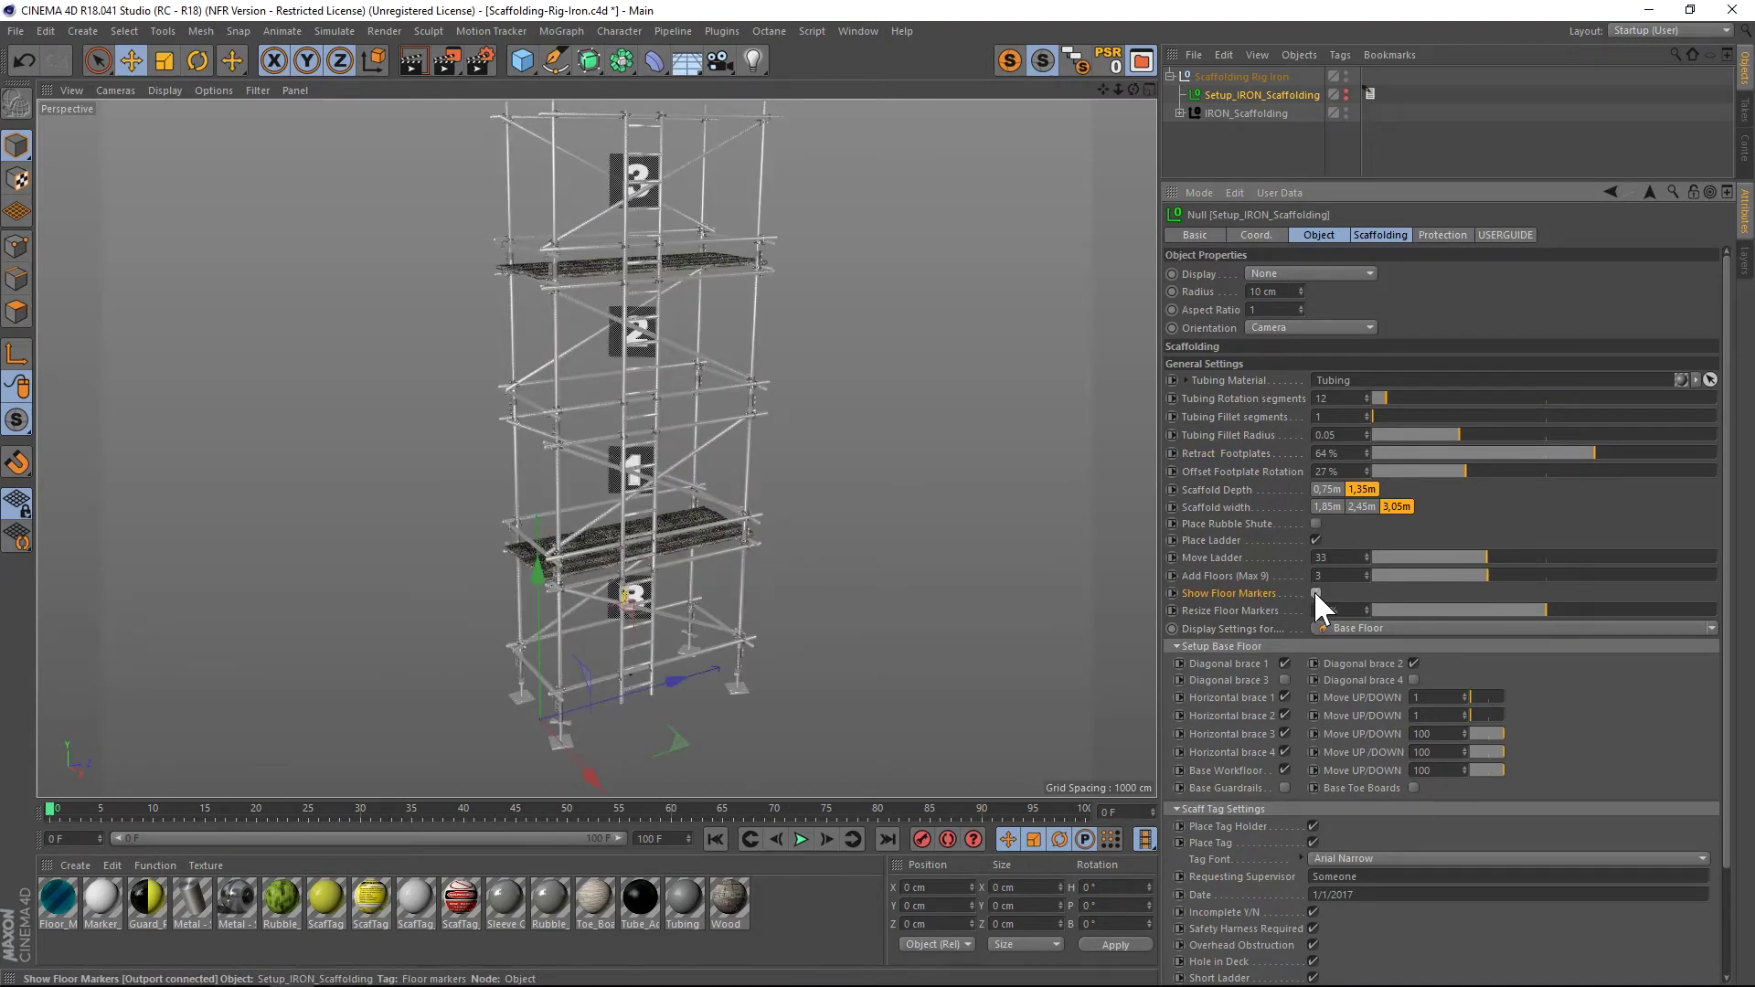
click(1316, 593)
- On the 1st Floor, switch off diagonal brace 3 and lower horizontal brace 1 to 96
click(1711, 627)
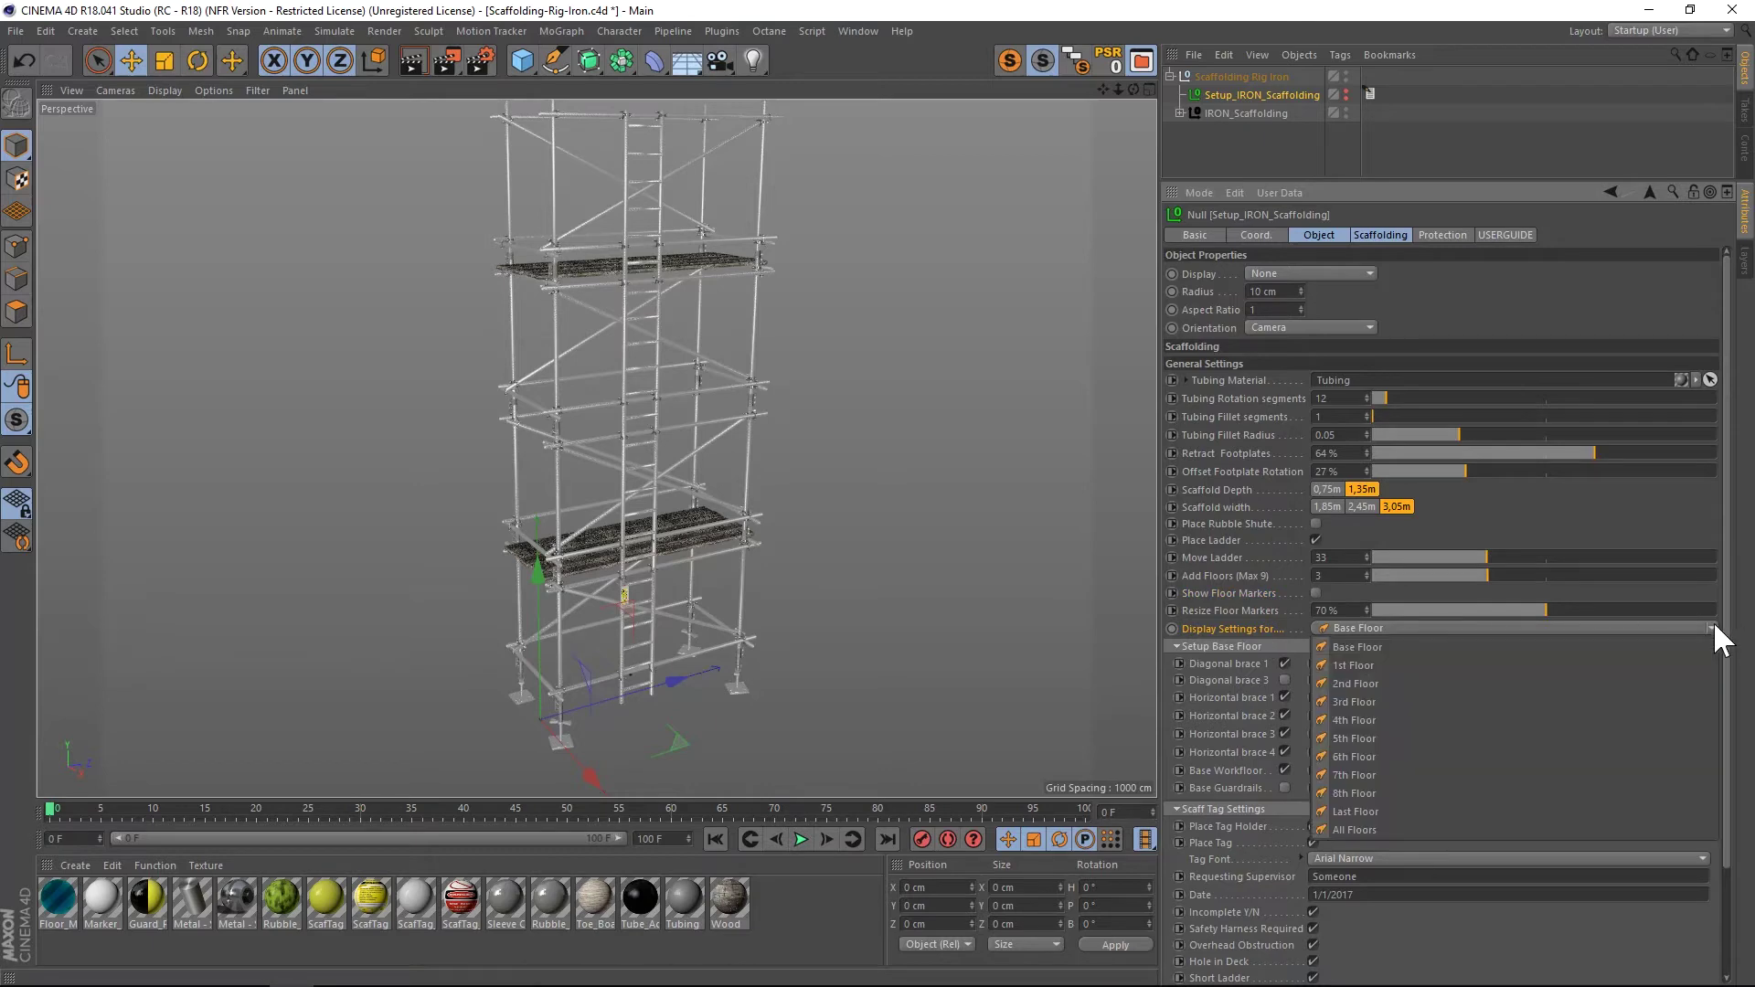
click(1389, 665)
scroll(600, 475, up, 5)
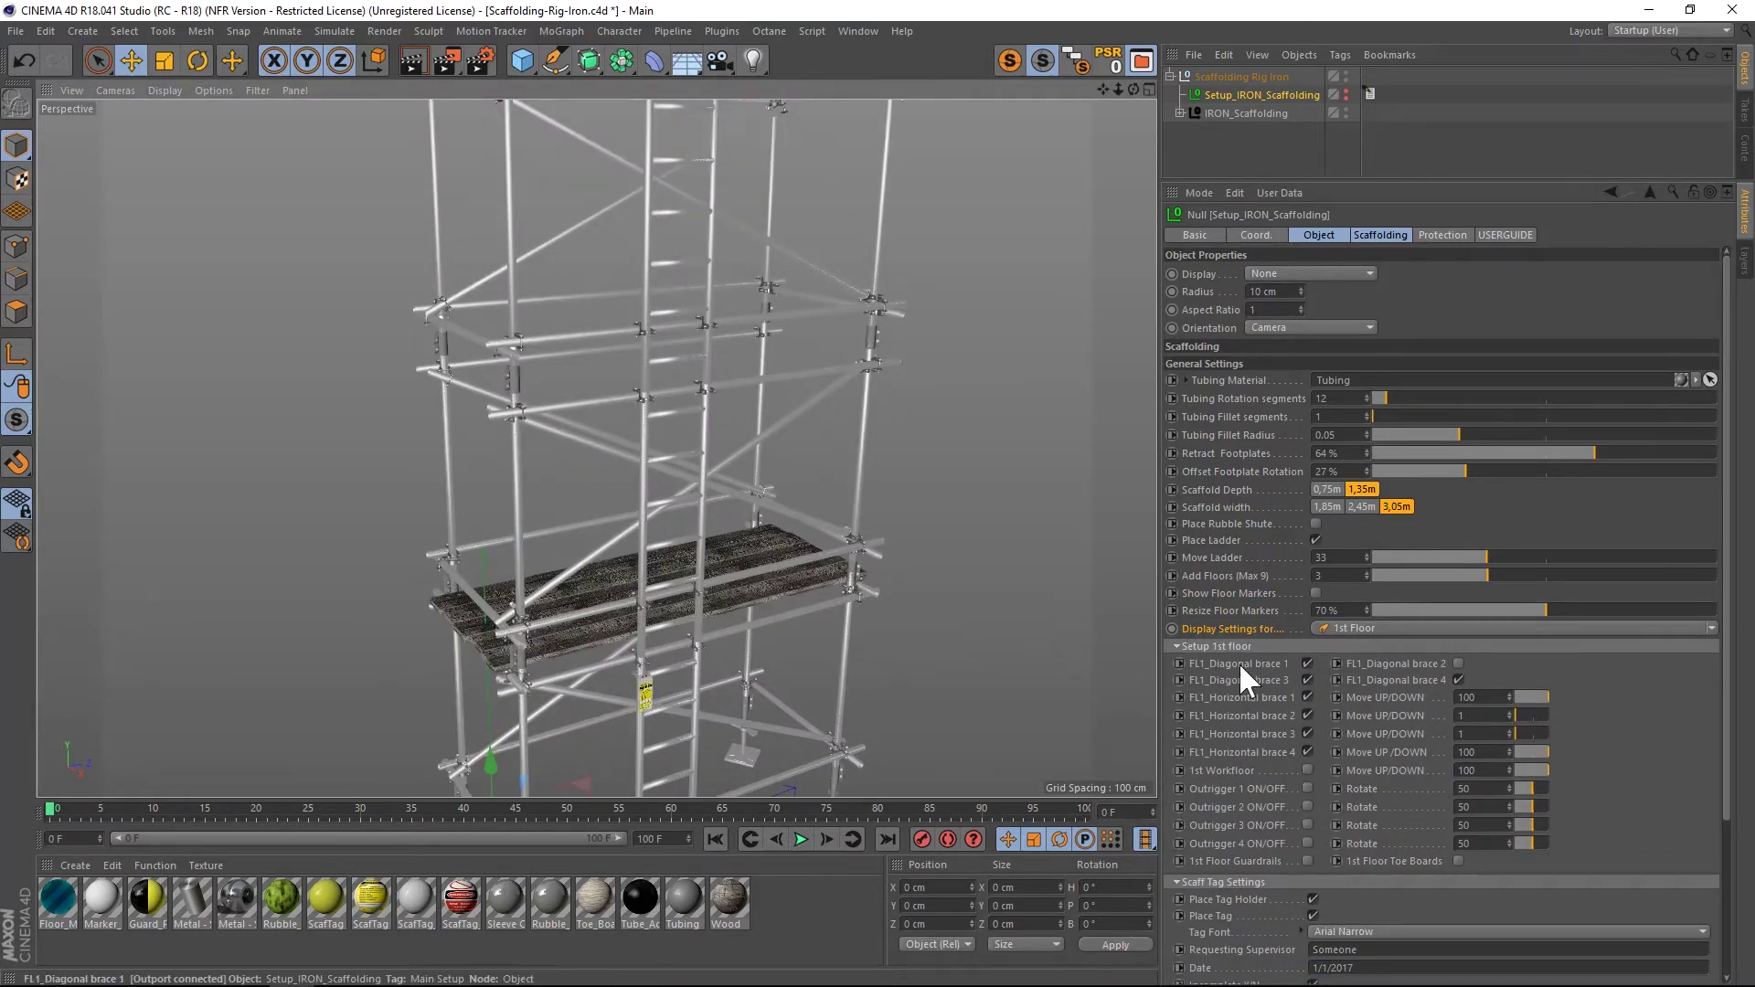
click(1307, 664)
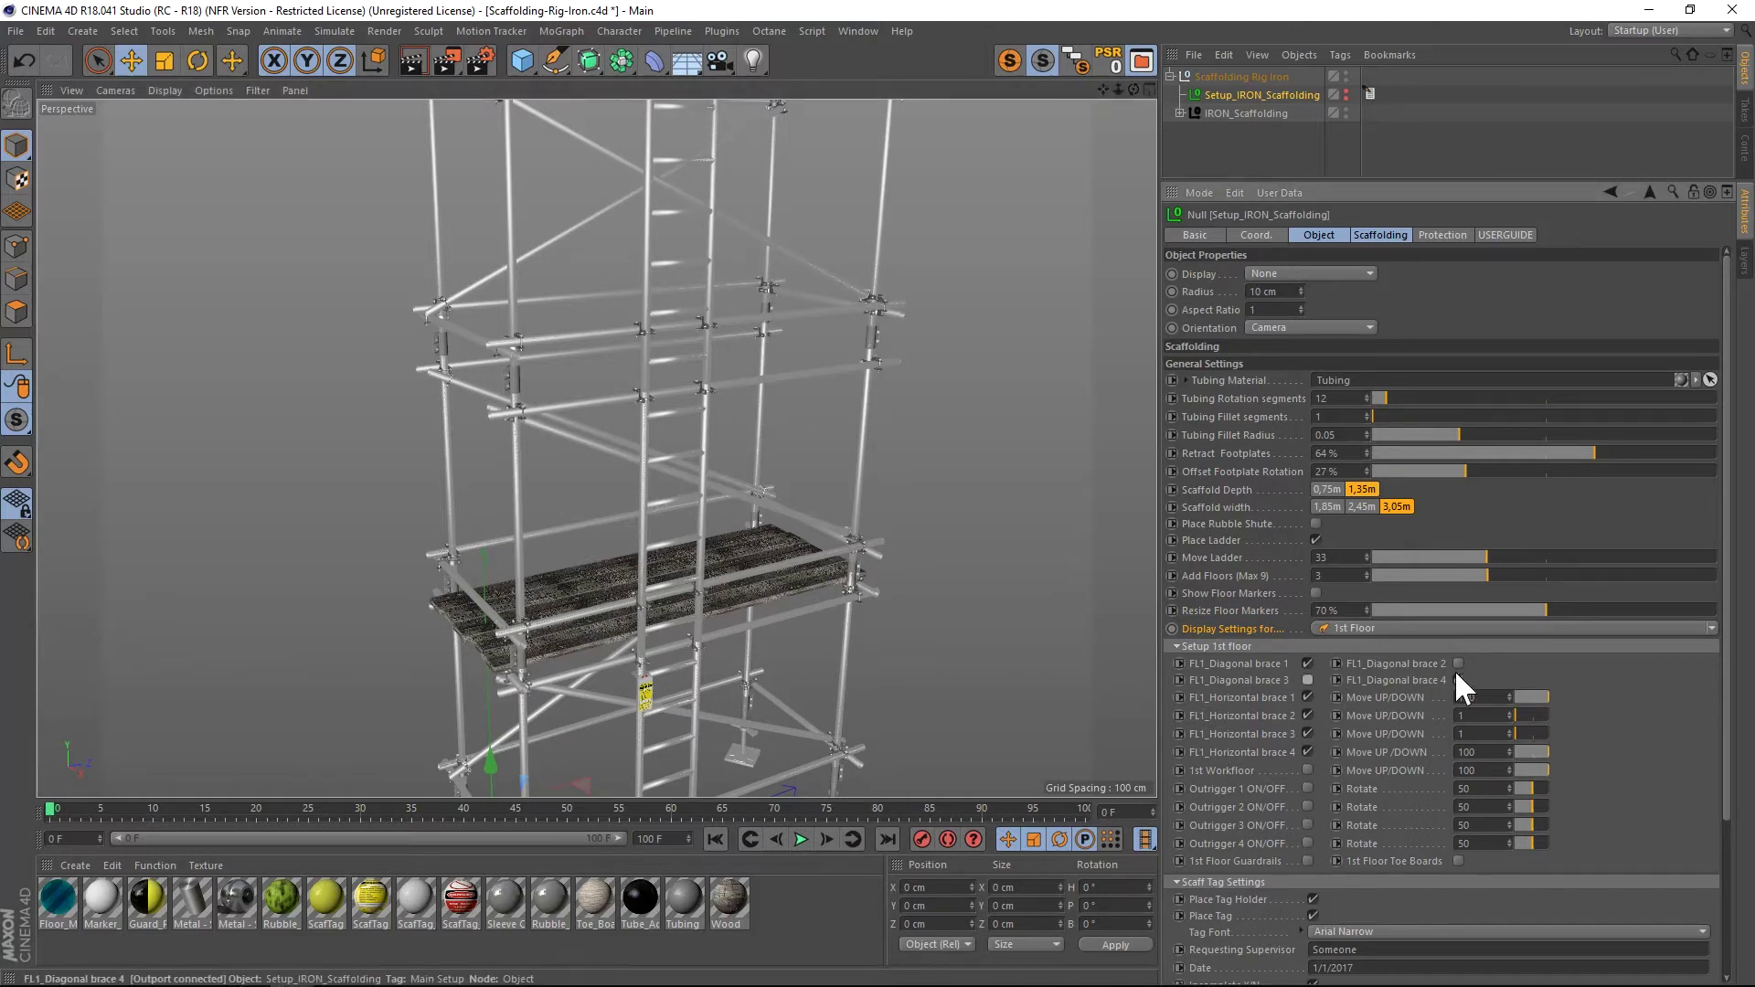
mouse_move(1546, 695)
mouse_down()
mouse_move(1524, 695)
mouse_move(1548, 694)
mouse_up()
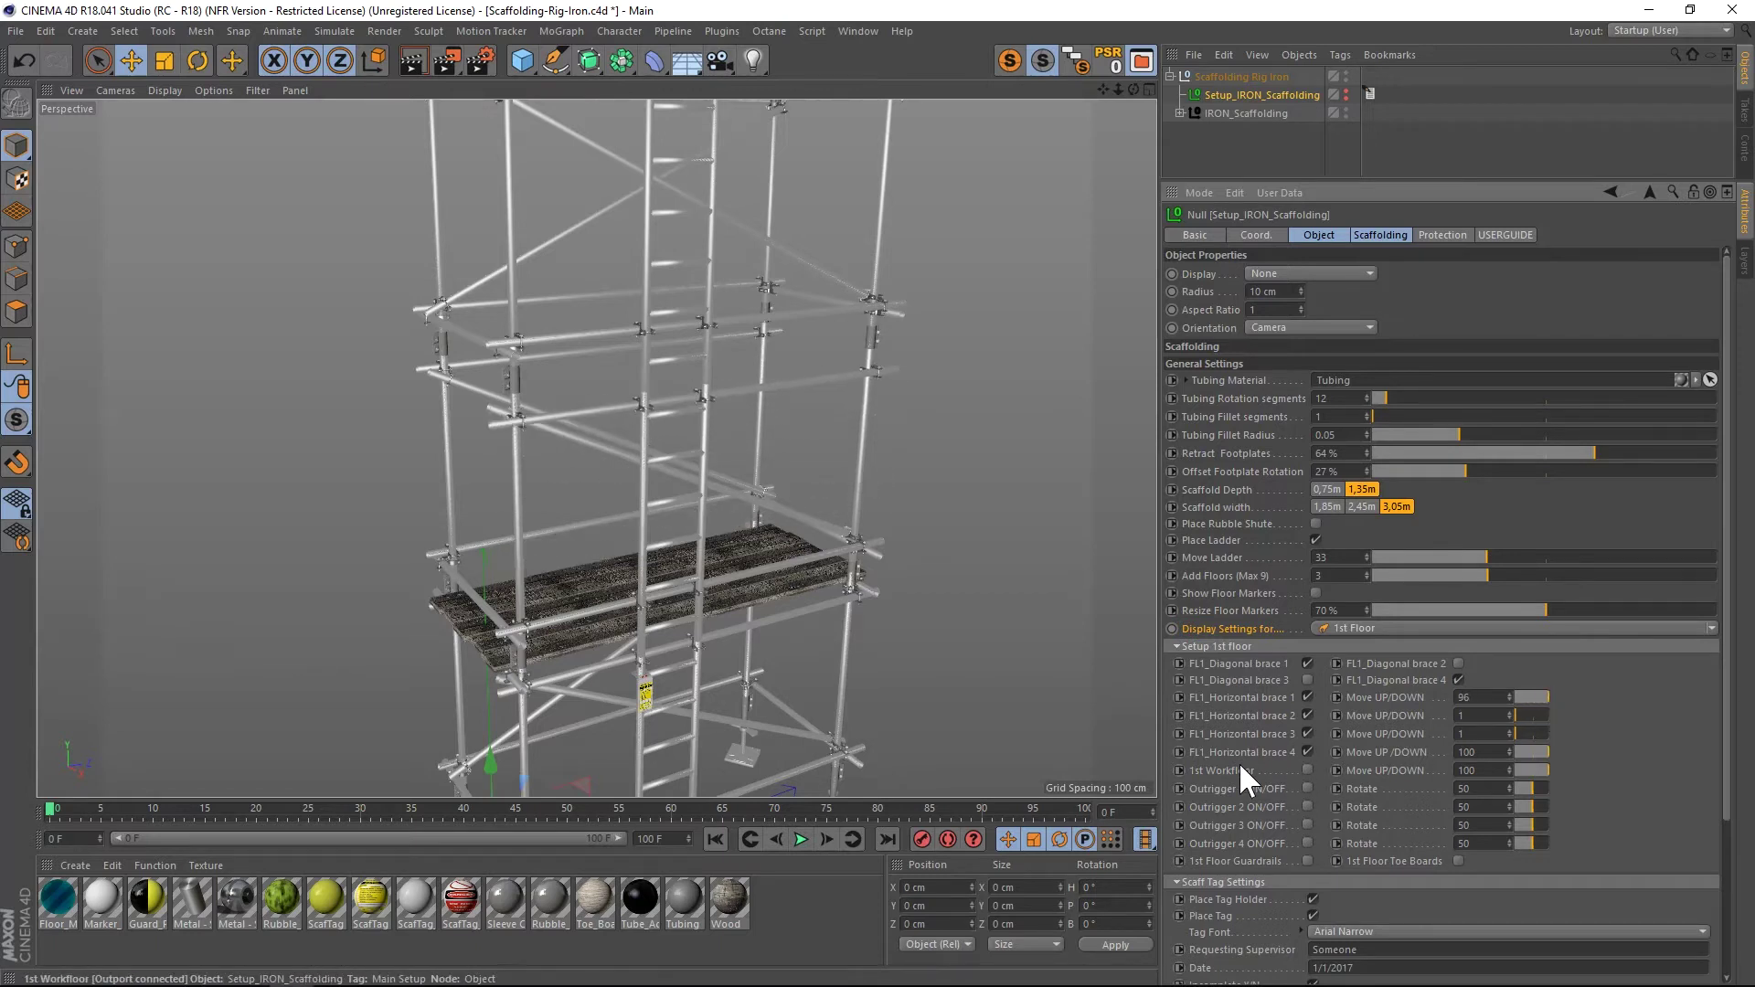
- Turn on the outrigger legs and rotate Outrigger 1 to 68
click(1307, 786)
click(1308, 806)
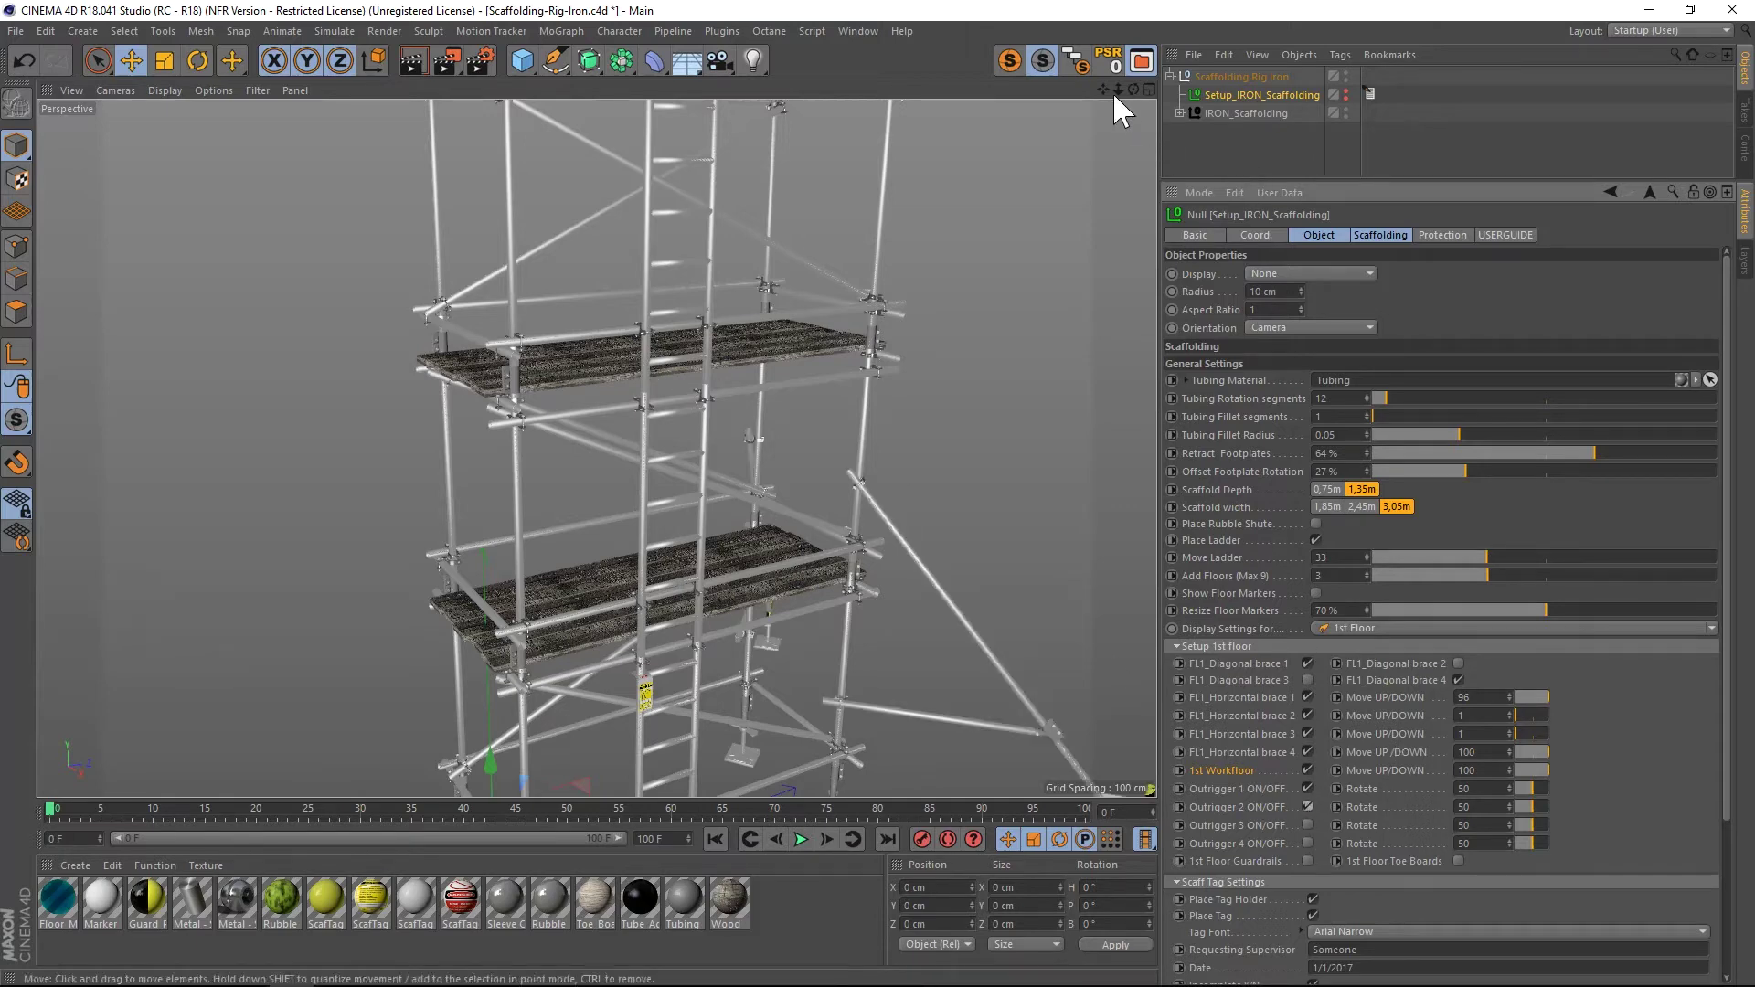
drag(1117, 89, 1204, 392)
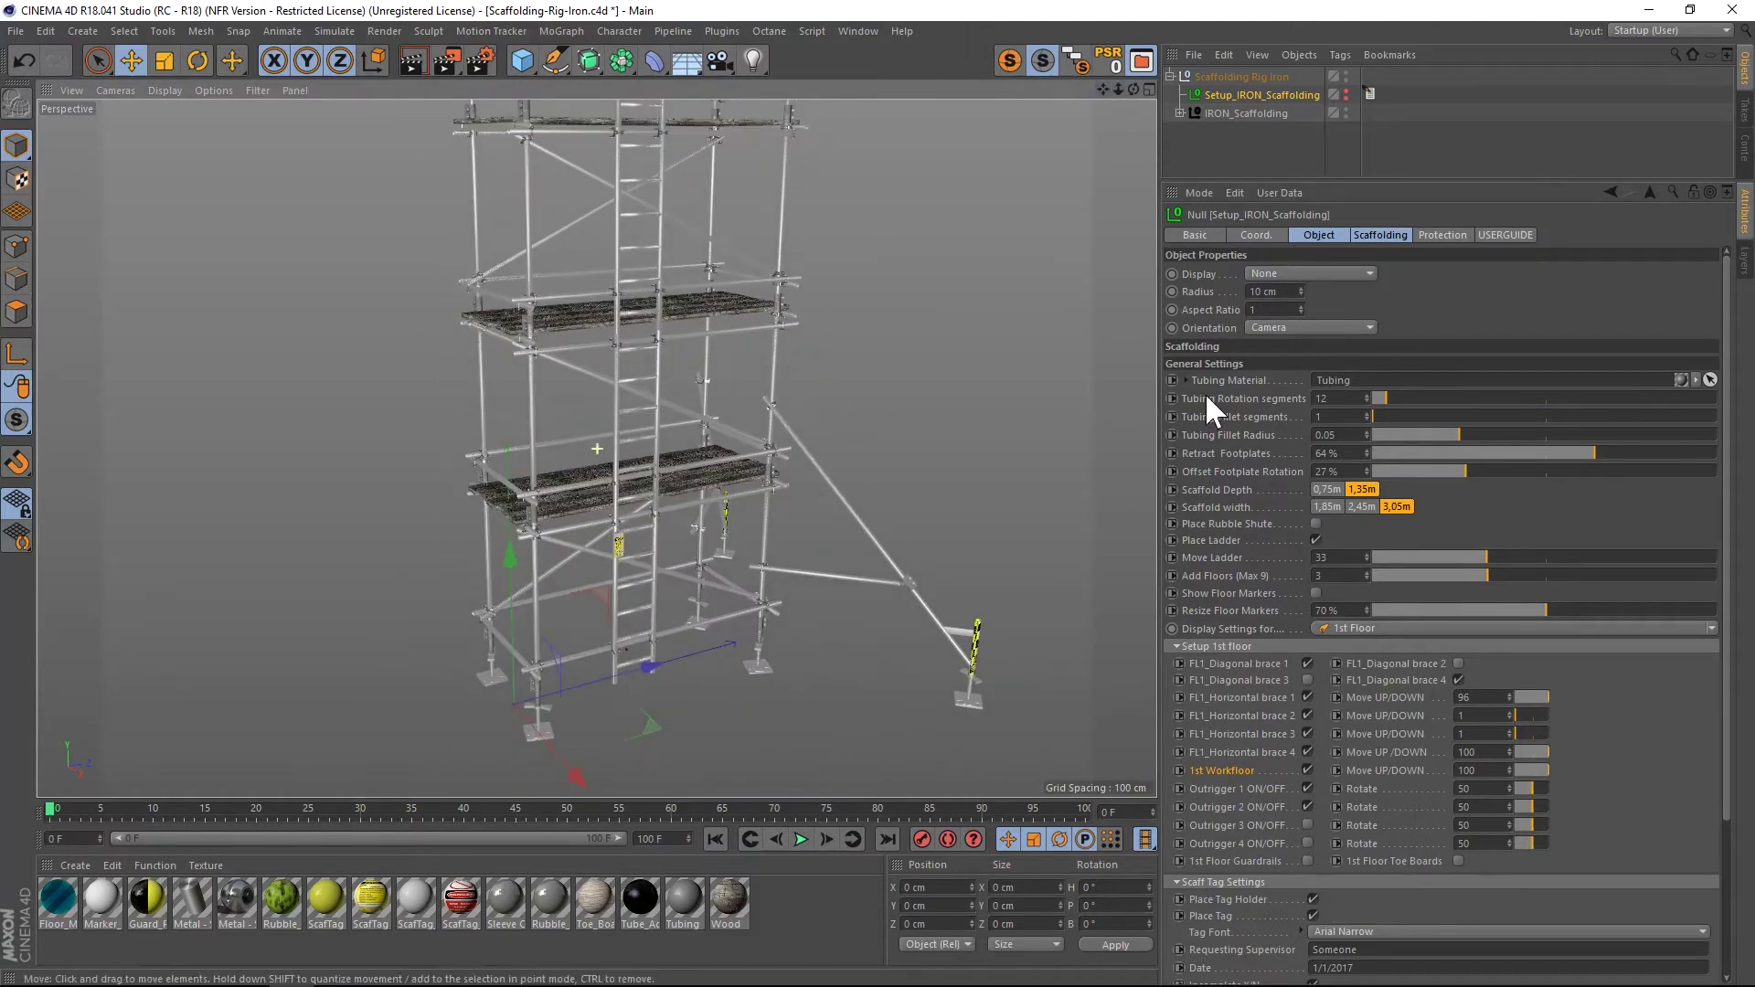
click(1307, 842)
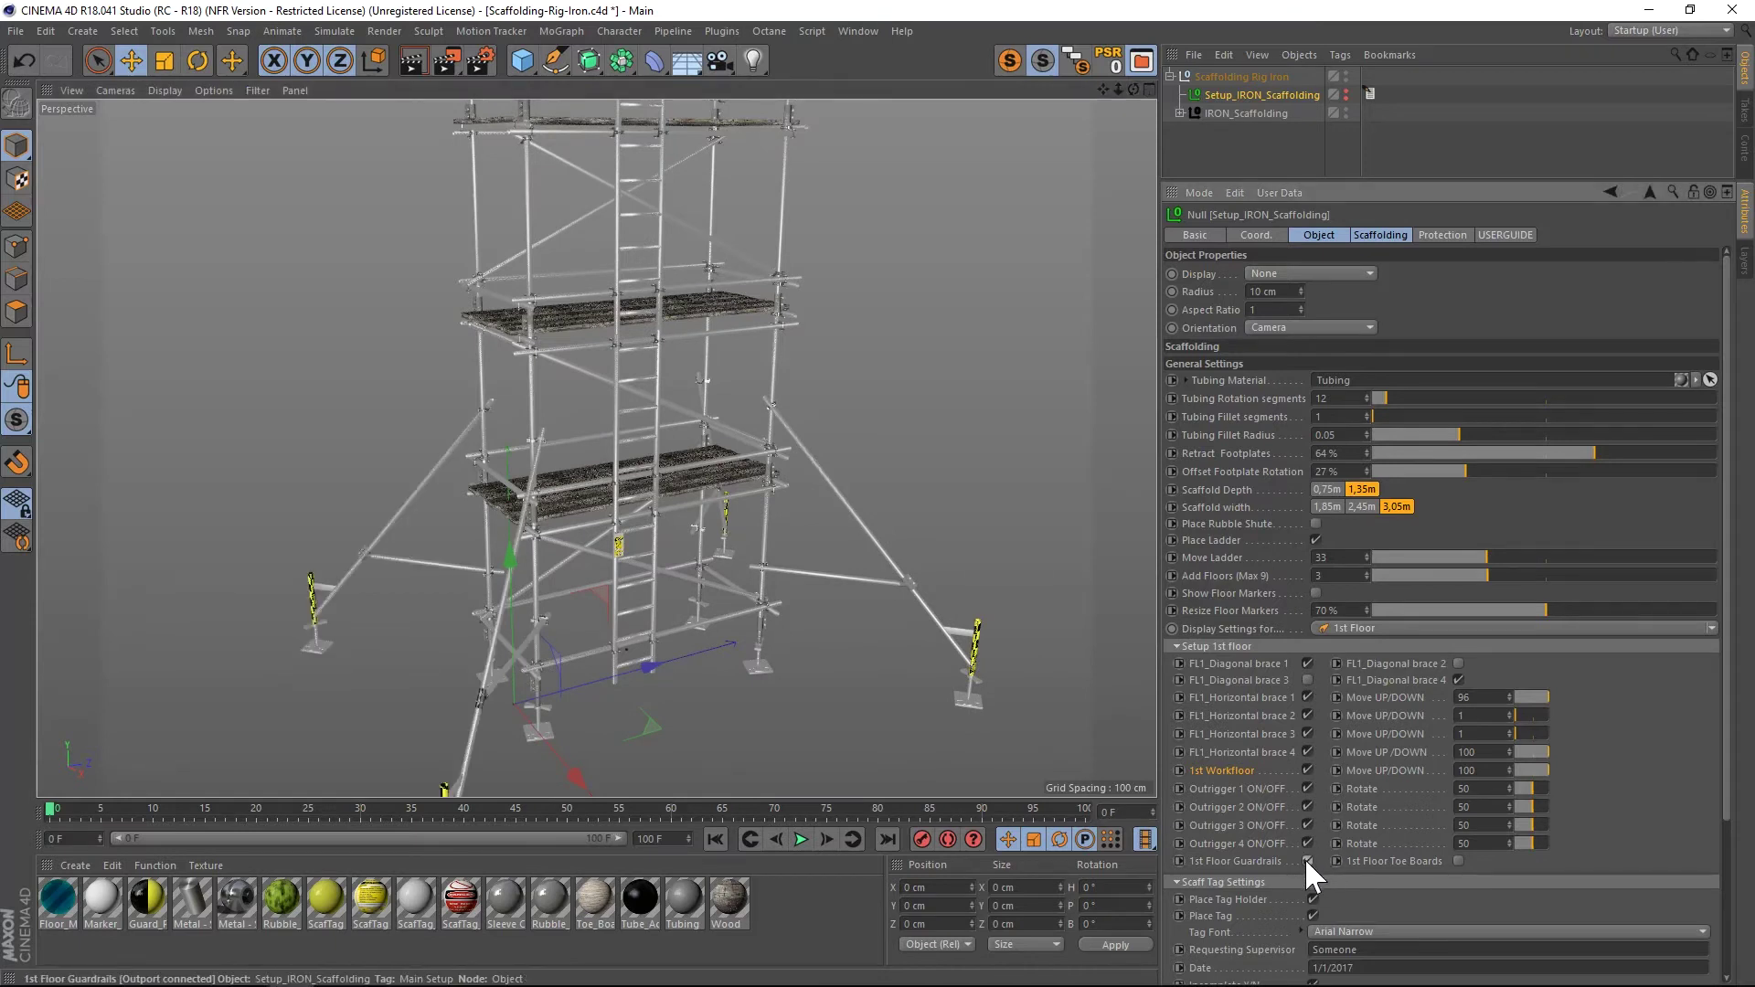
click(1308, 860)
click(1308, 860)
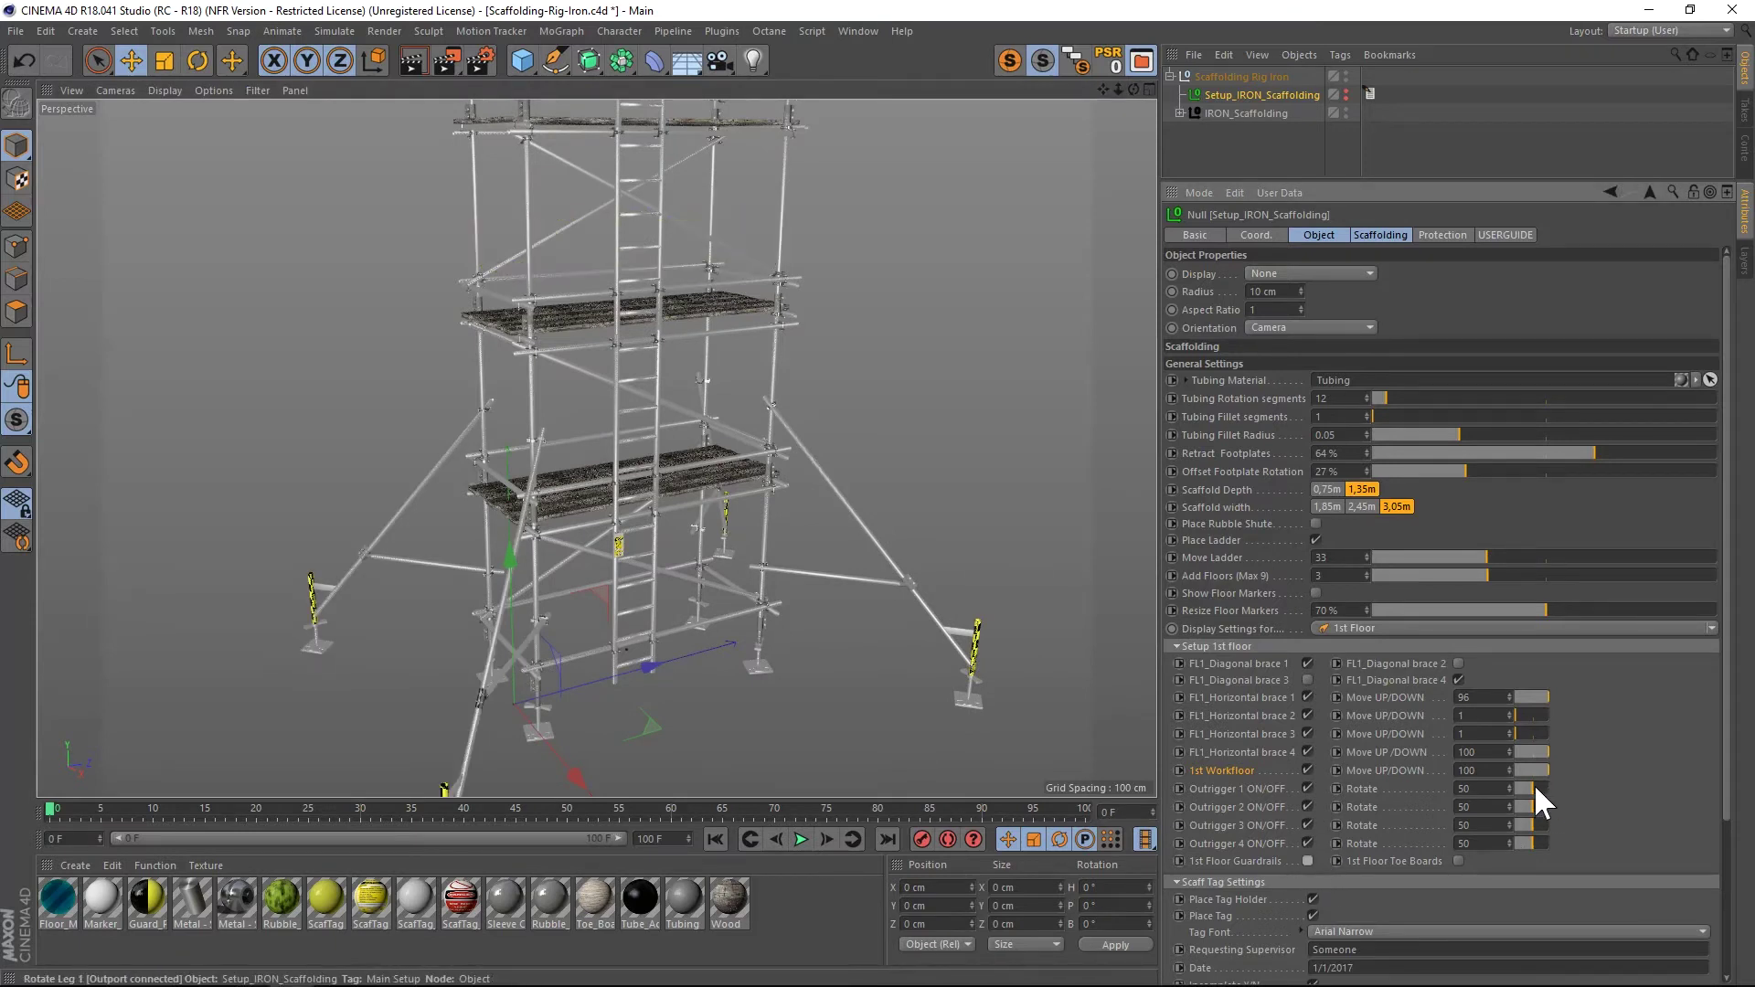
mouse_move(1533, 785)
mouse_down()
mouse_move(1515, 788)
mouse_move(1537, 791)
mouse_up()
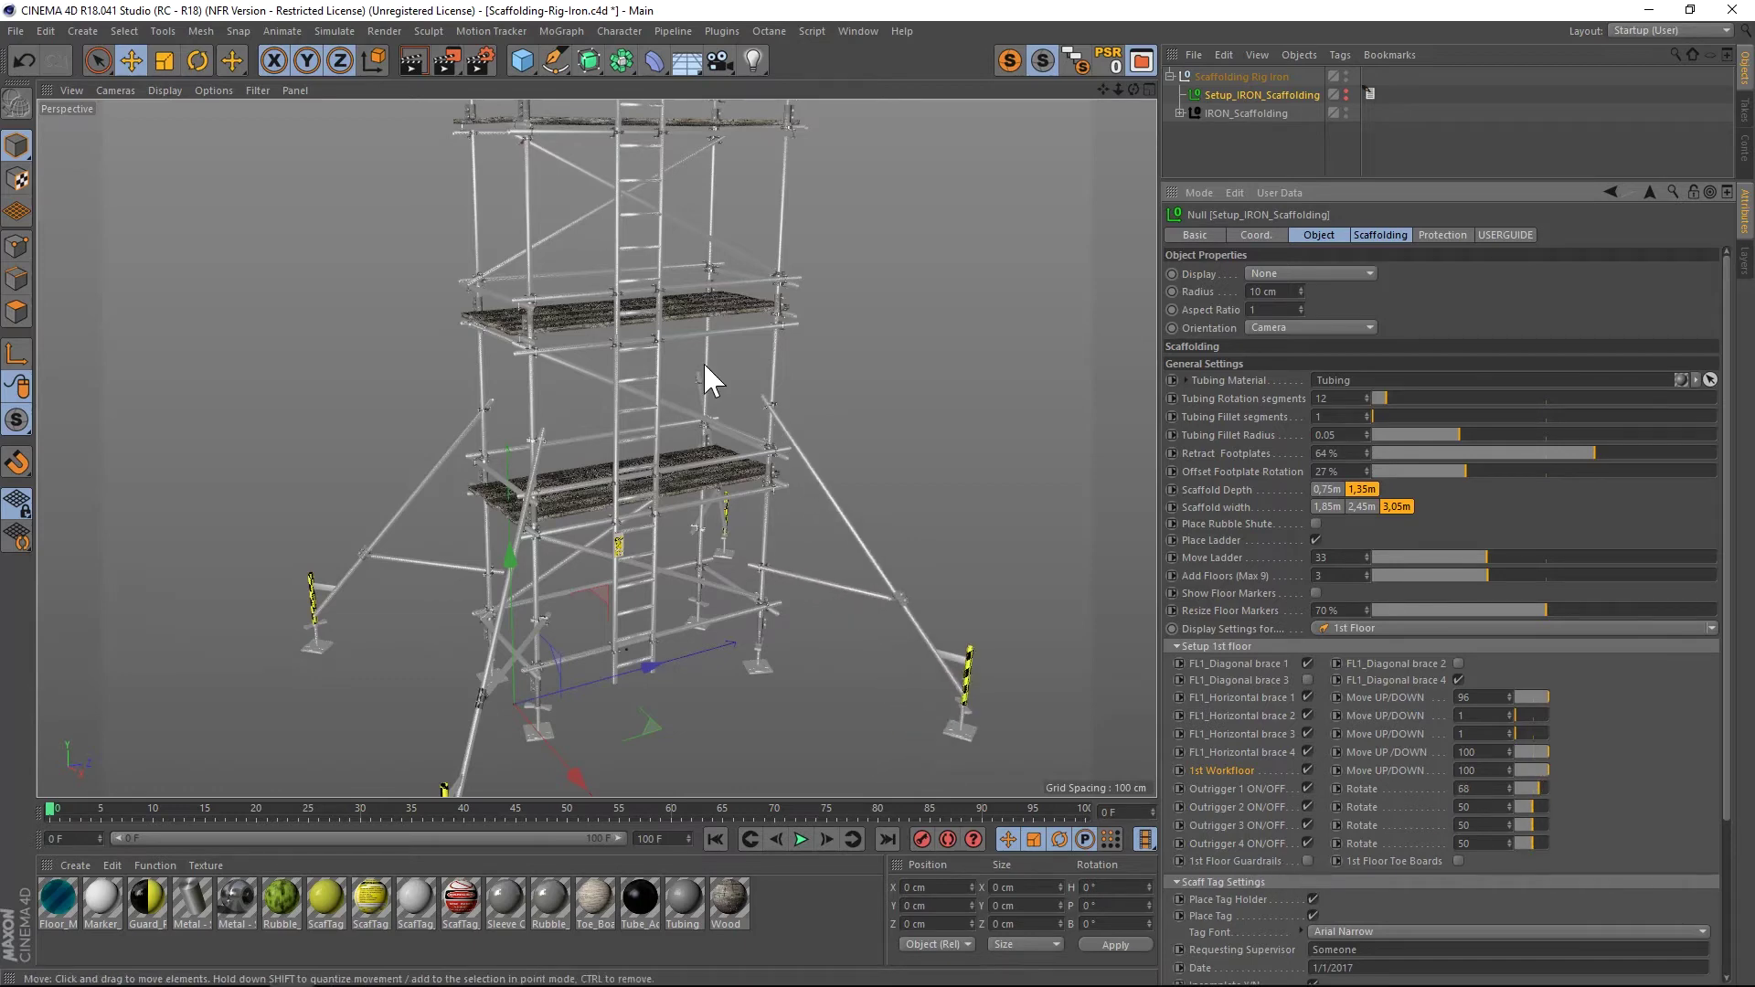
- Add yellow-black guardrails and wooden toe boards to the first floor
scroll(557, 238, up, 4)
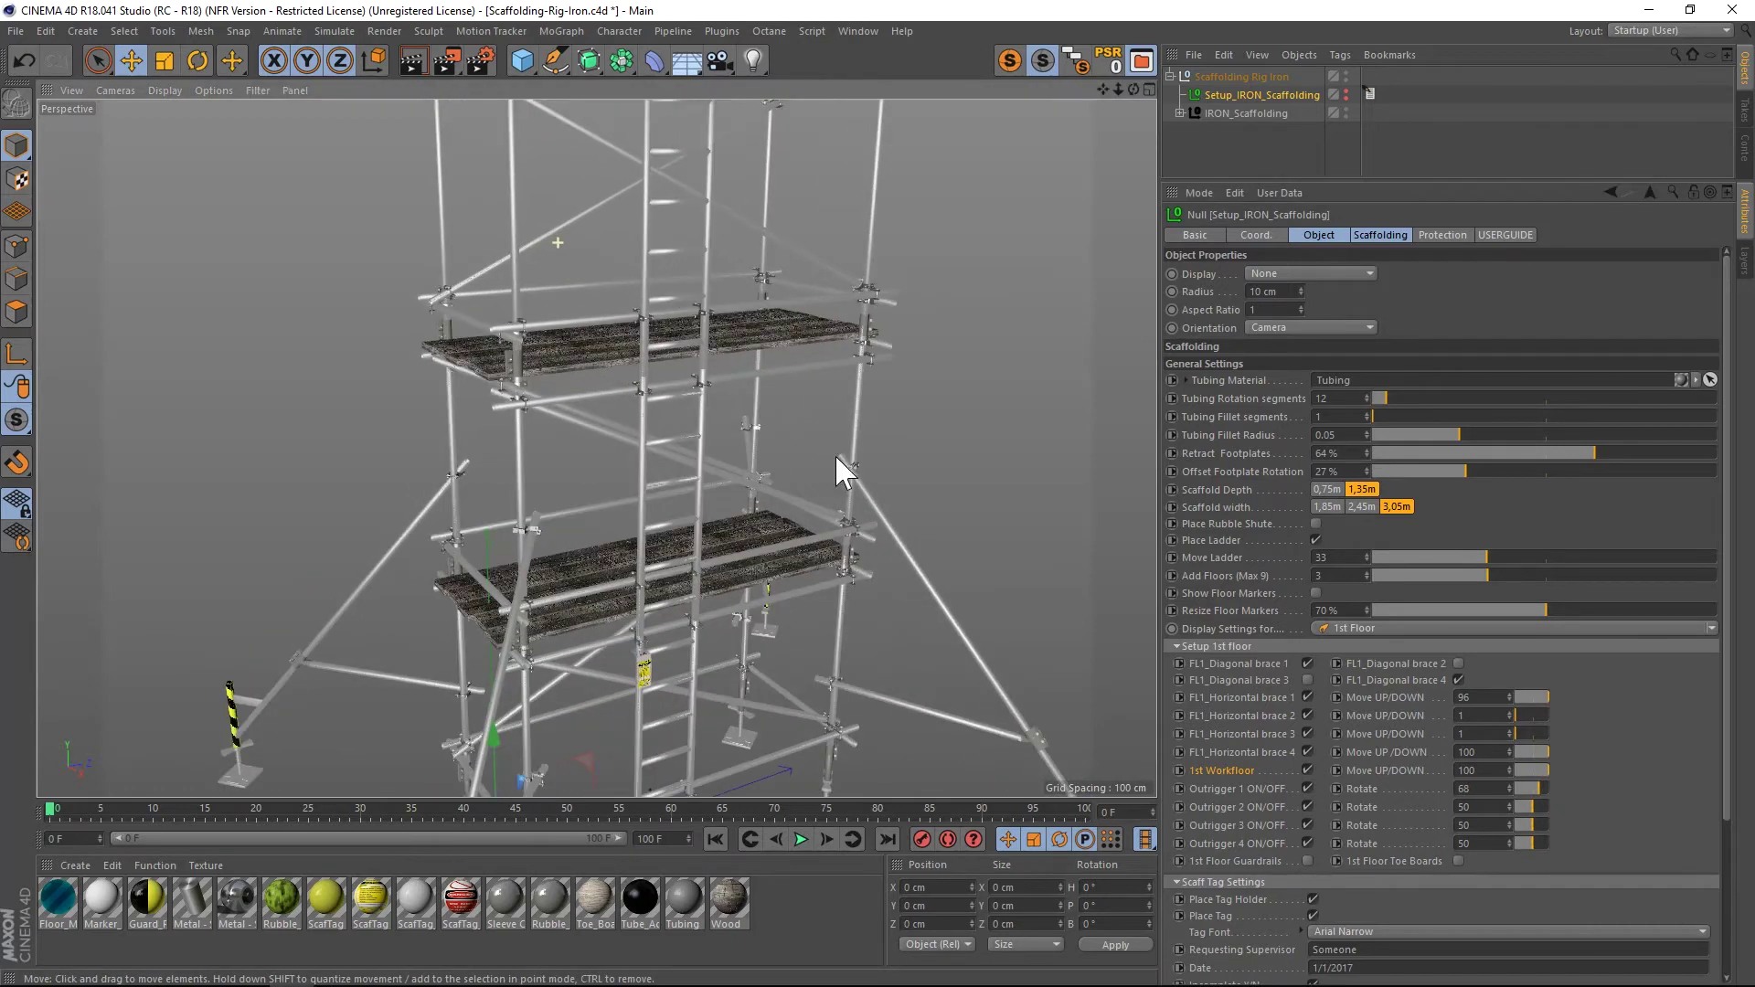
click(1307, 861)
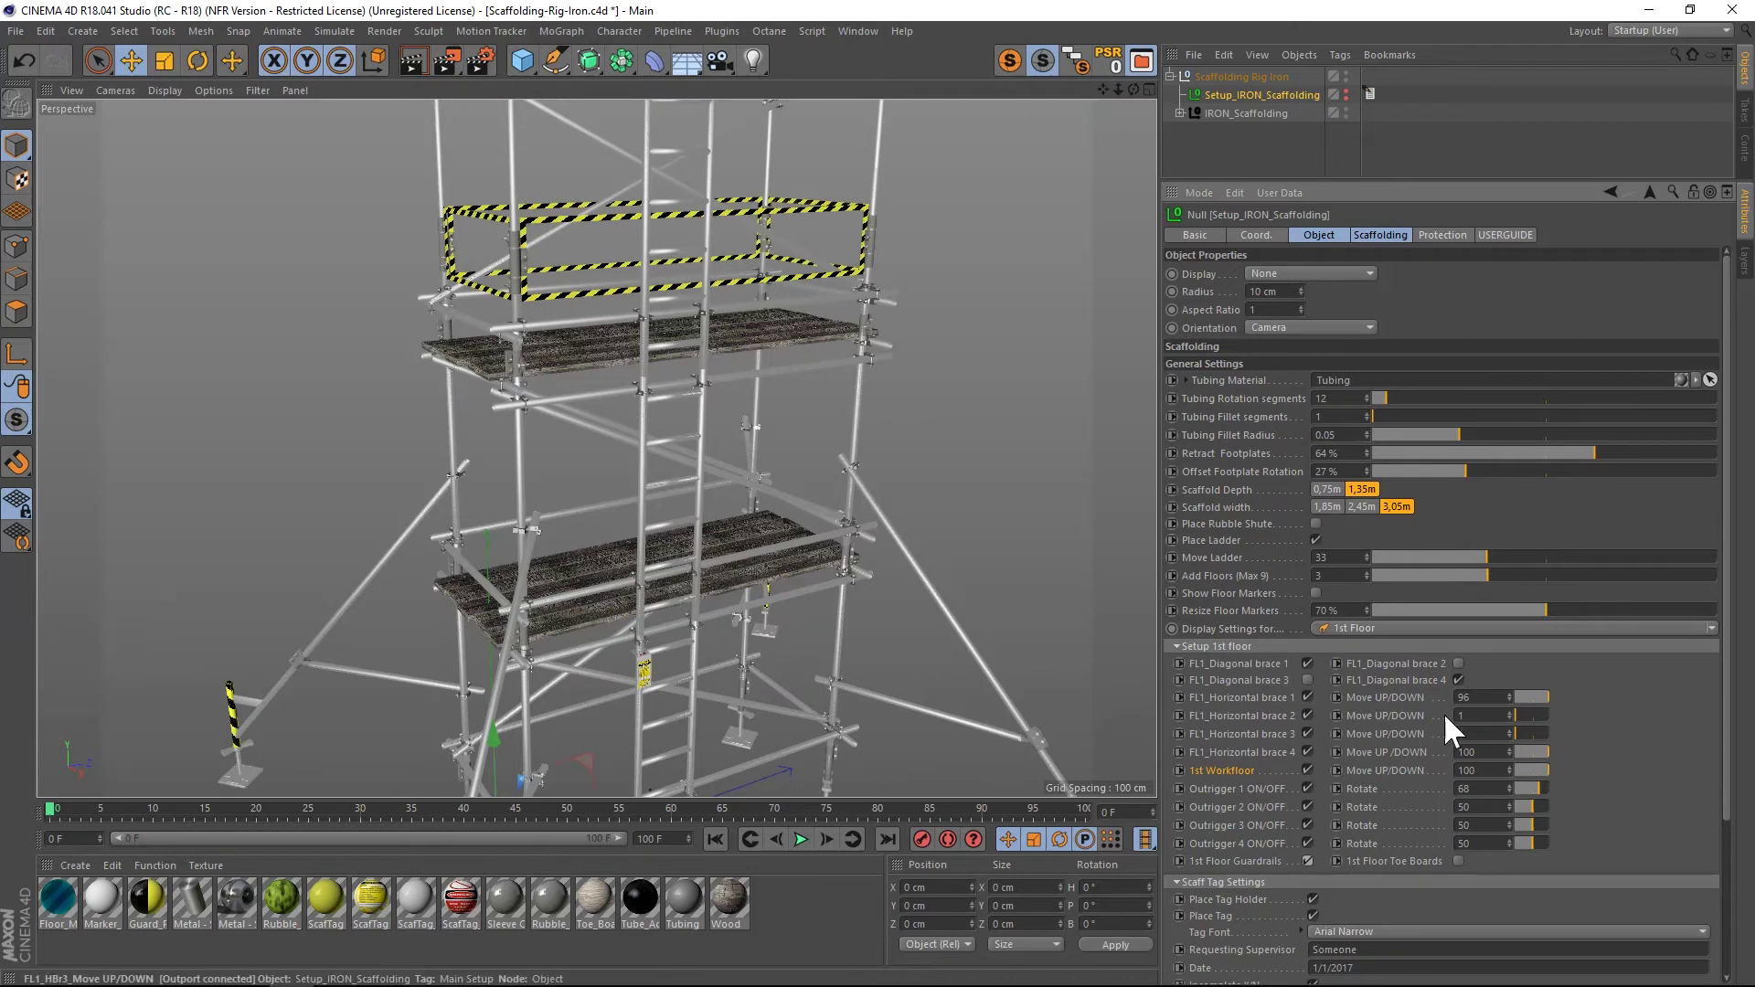
click(1458, 861)
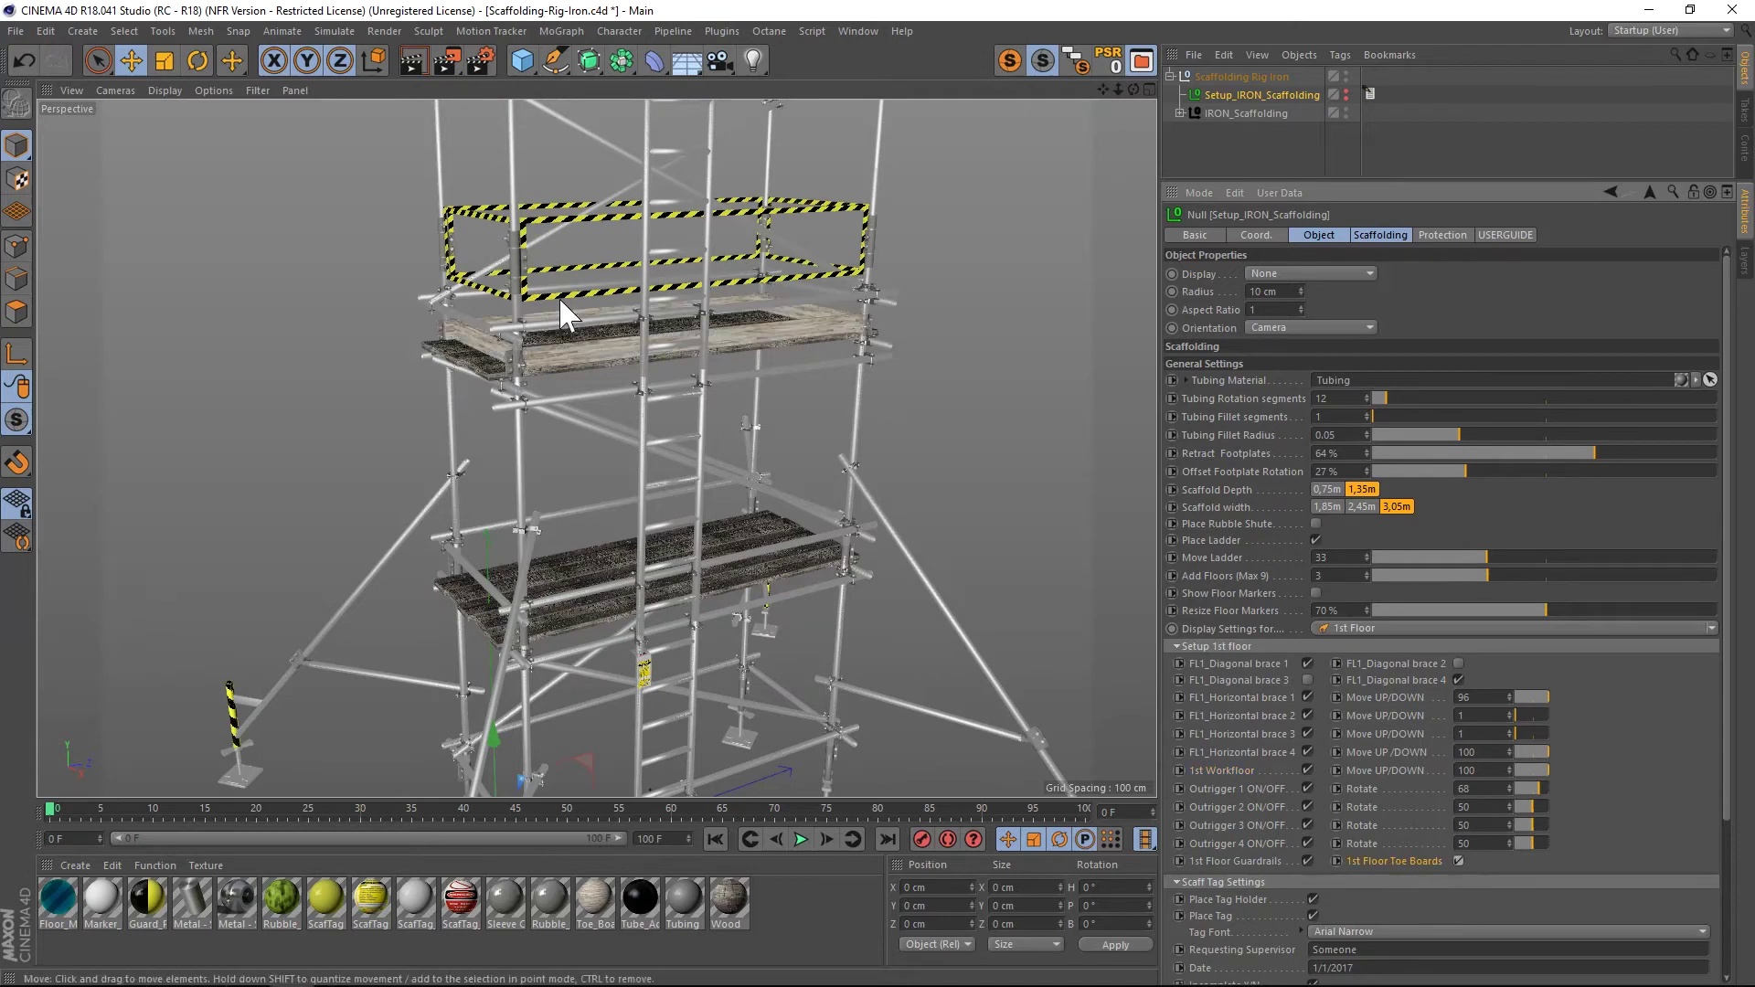
scroll(1316, 795, down, 4)
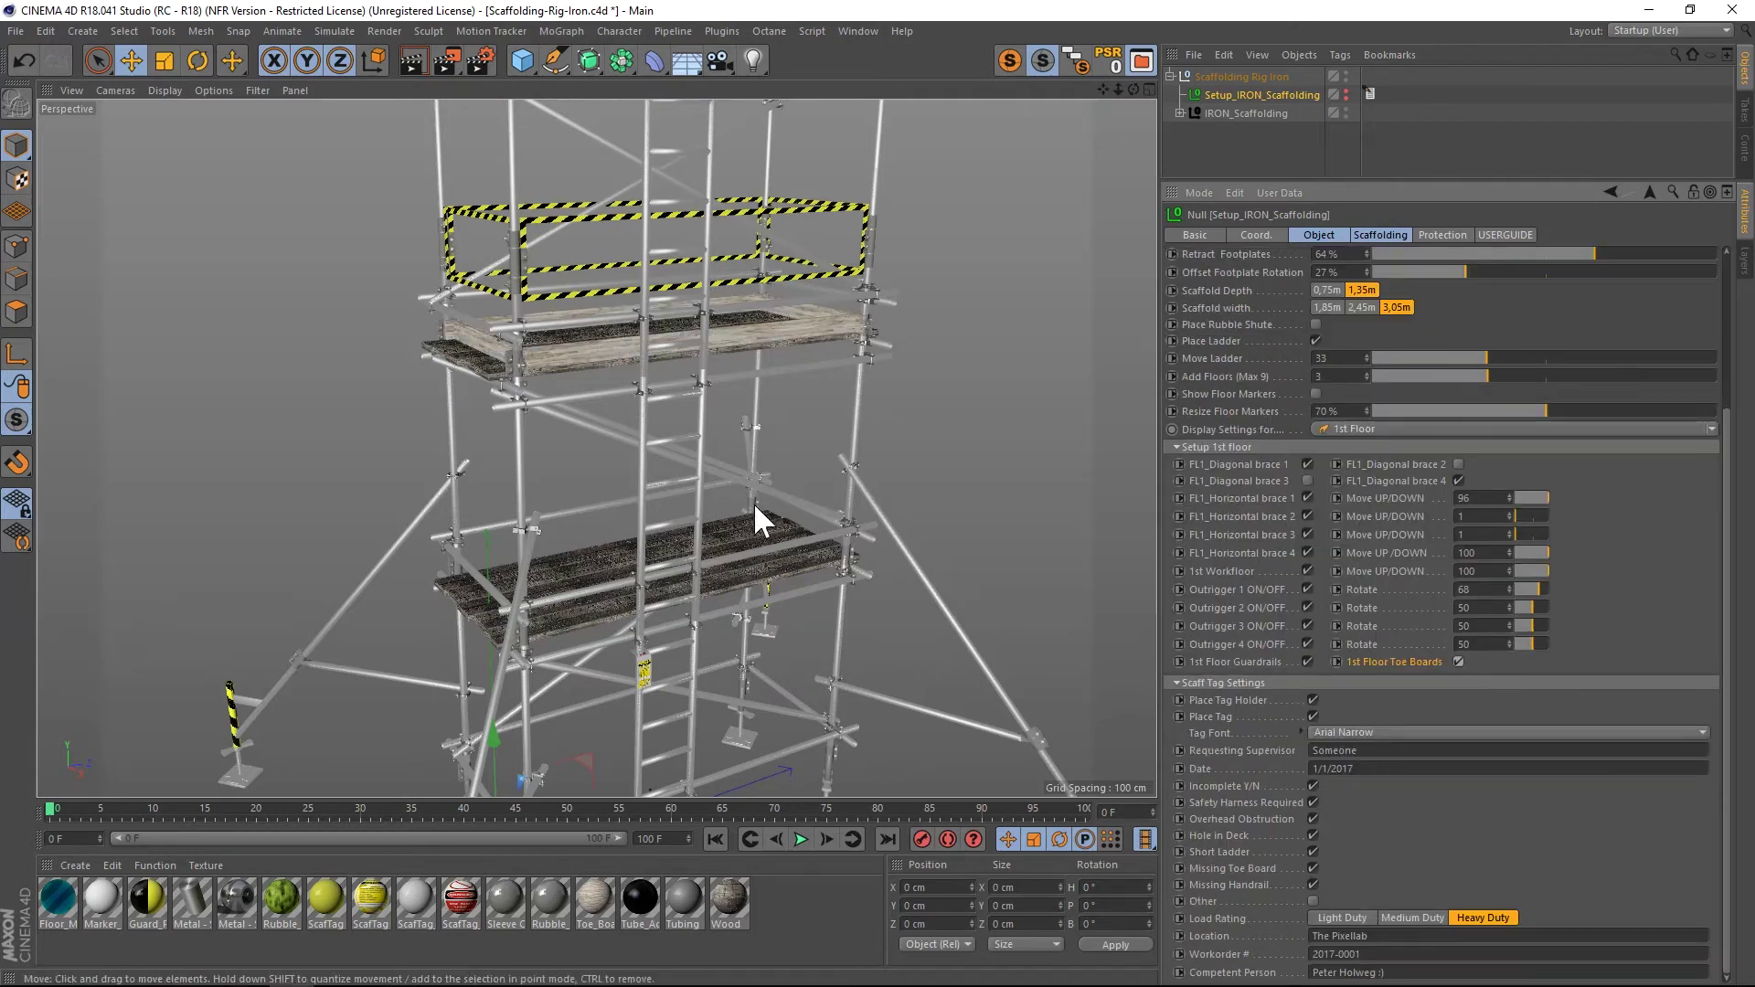
mouse_move(1118, 89)
mouse_down()
mouse_move(1042, 95)
mouse_move(1128, 80)
mouse_up()
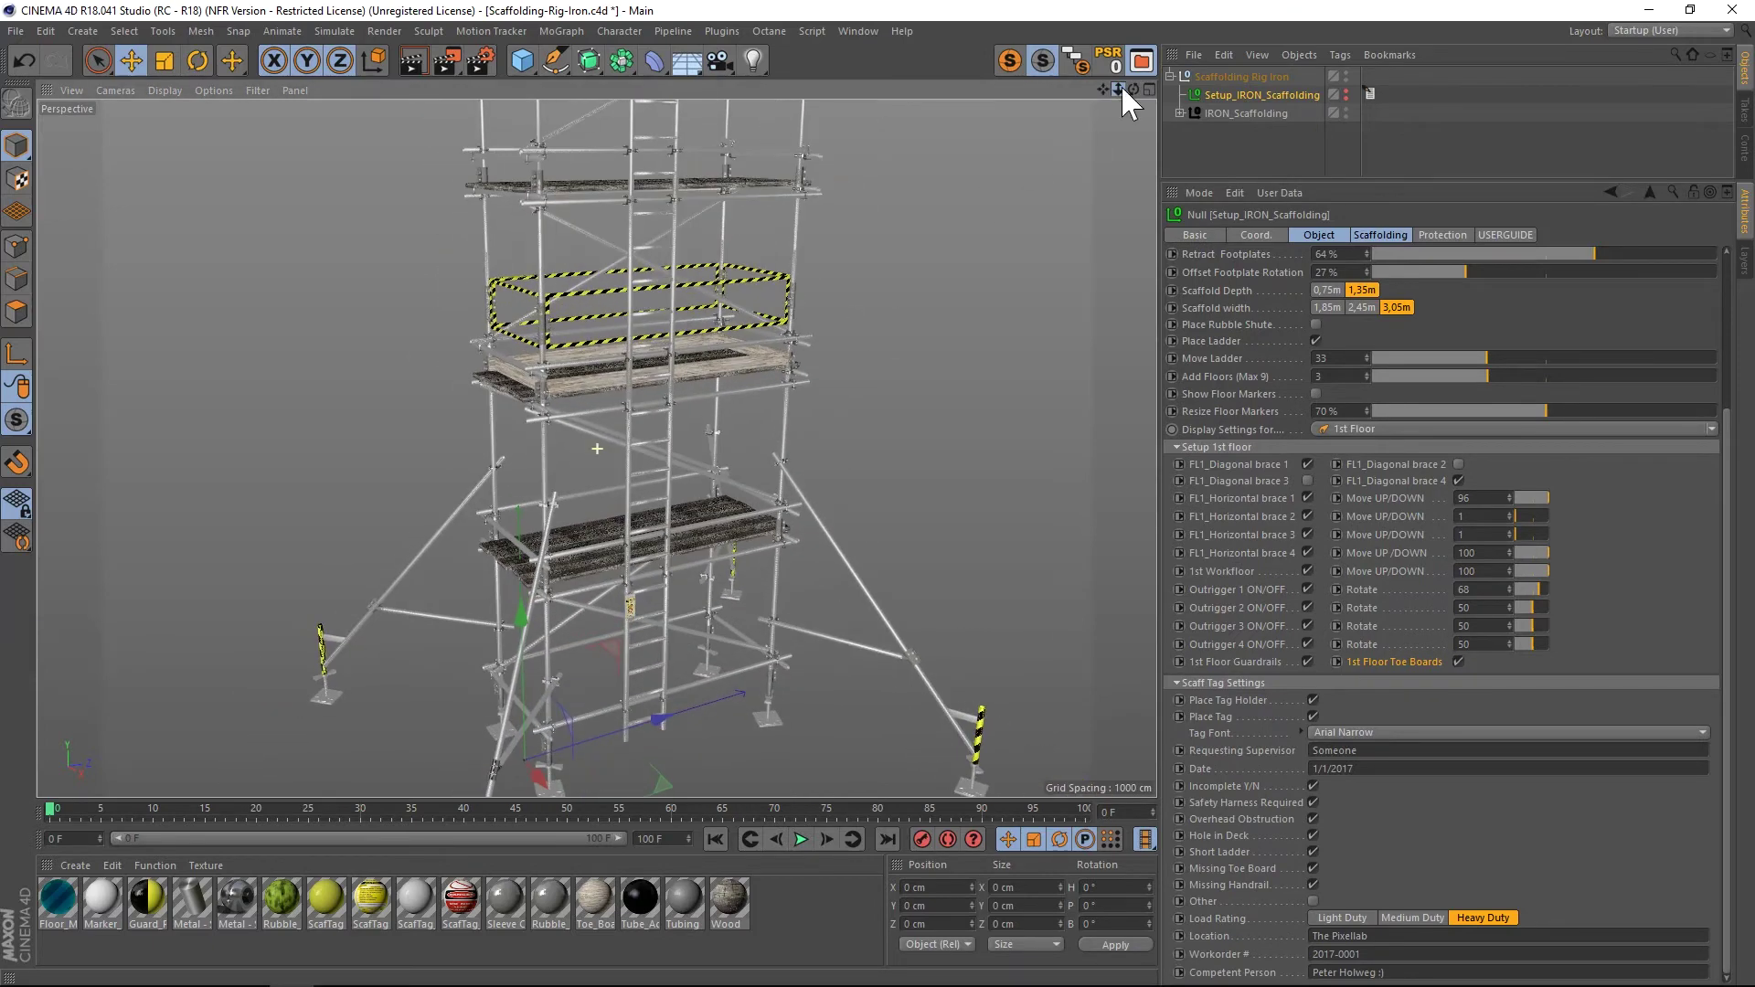
- Select and frame the scaff tag, then bring up the rig's Scaff Tag Settings
click(629, 625)
key(o)
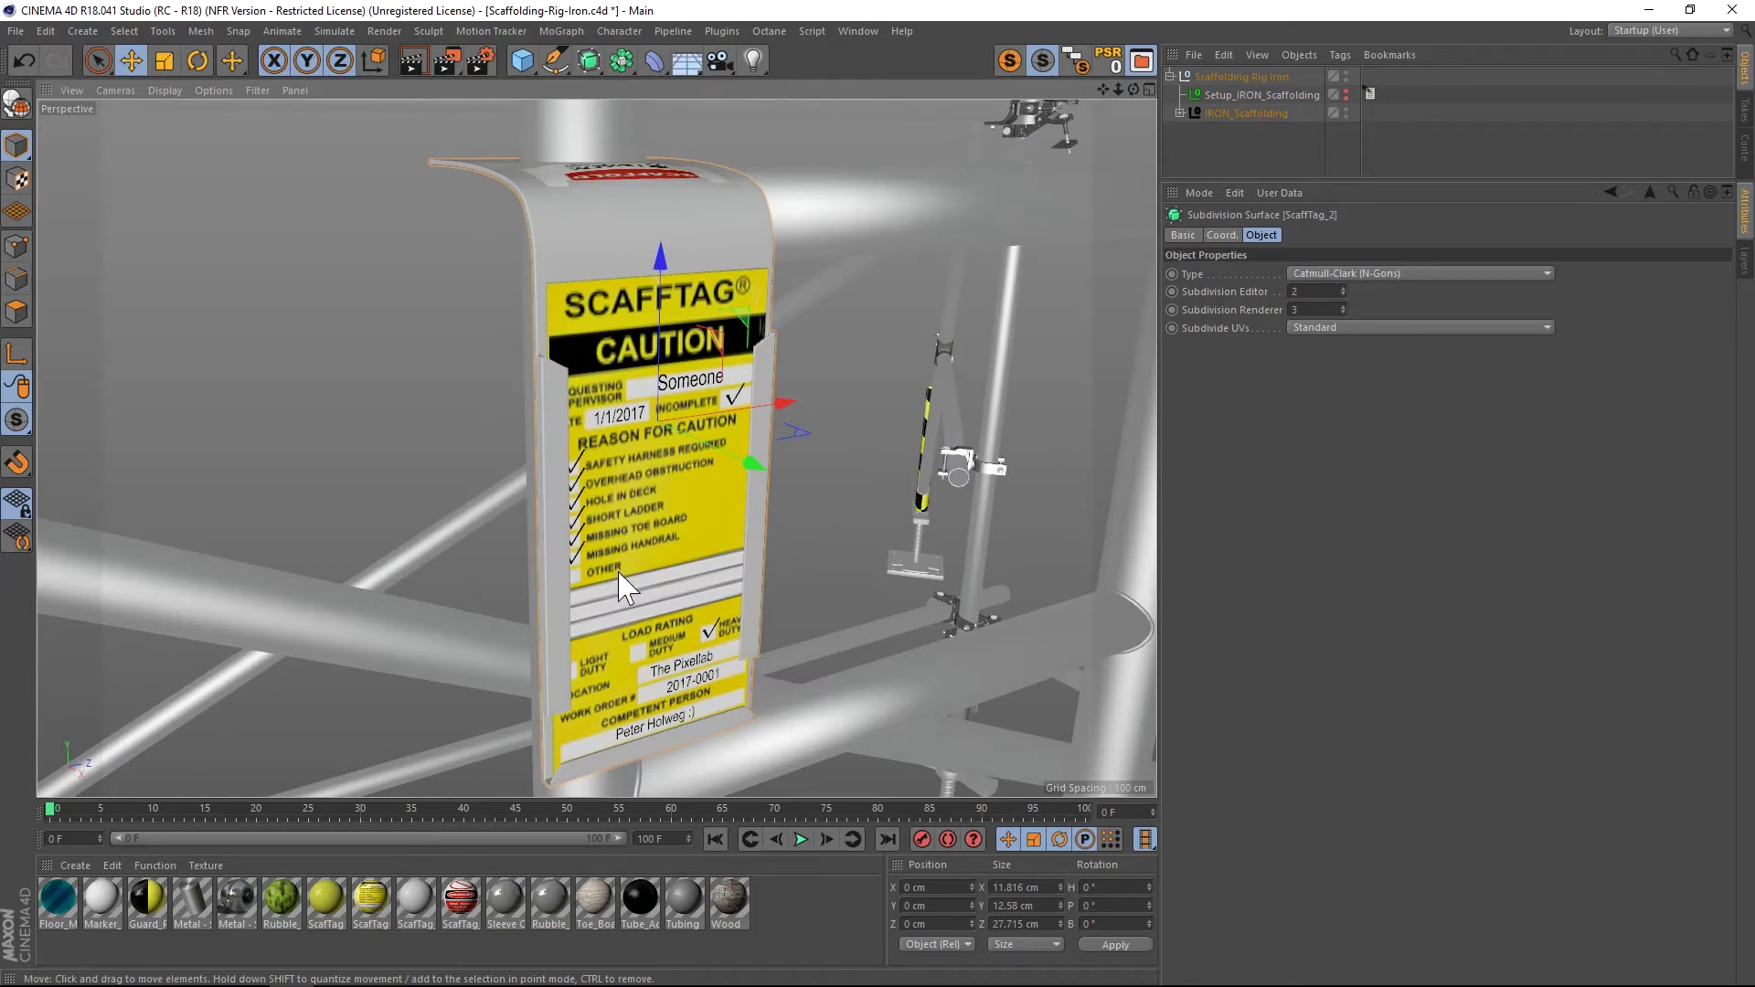
click(1245, 95)
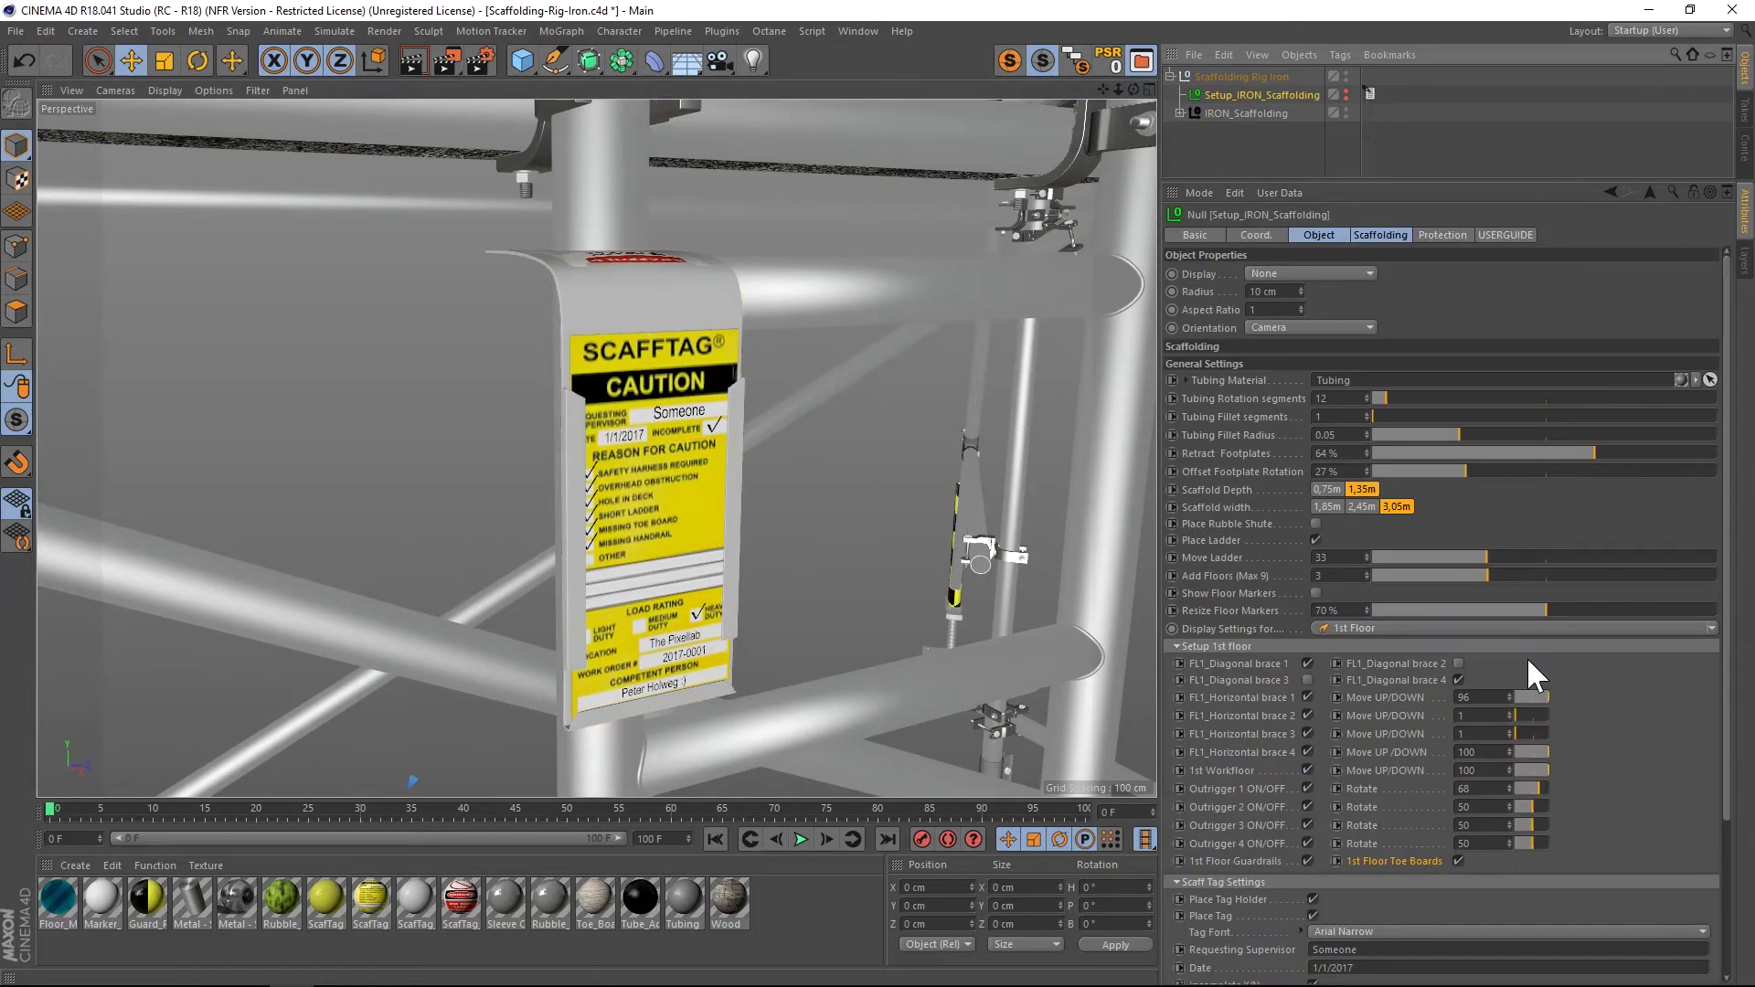
scroll(1463, 758, down, 5)
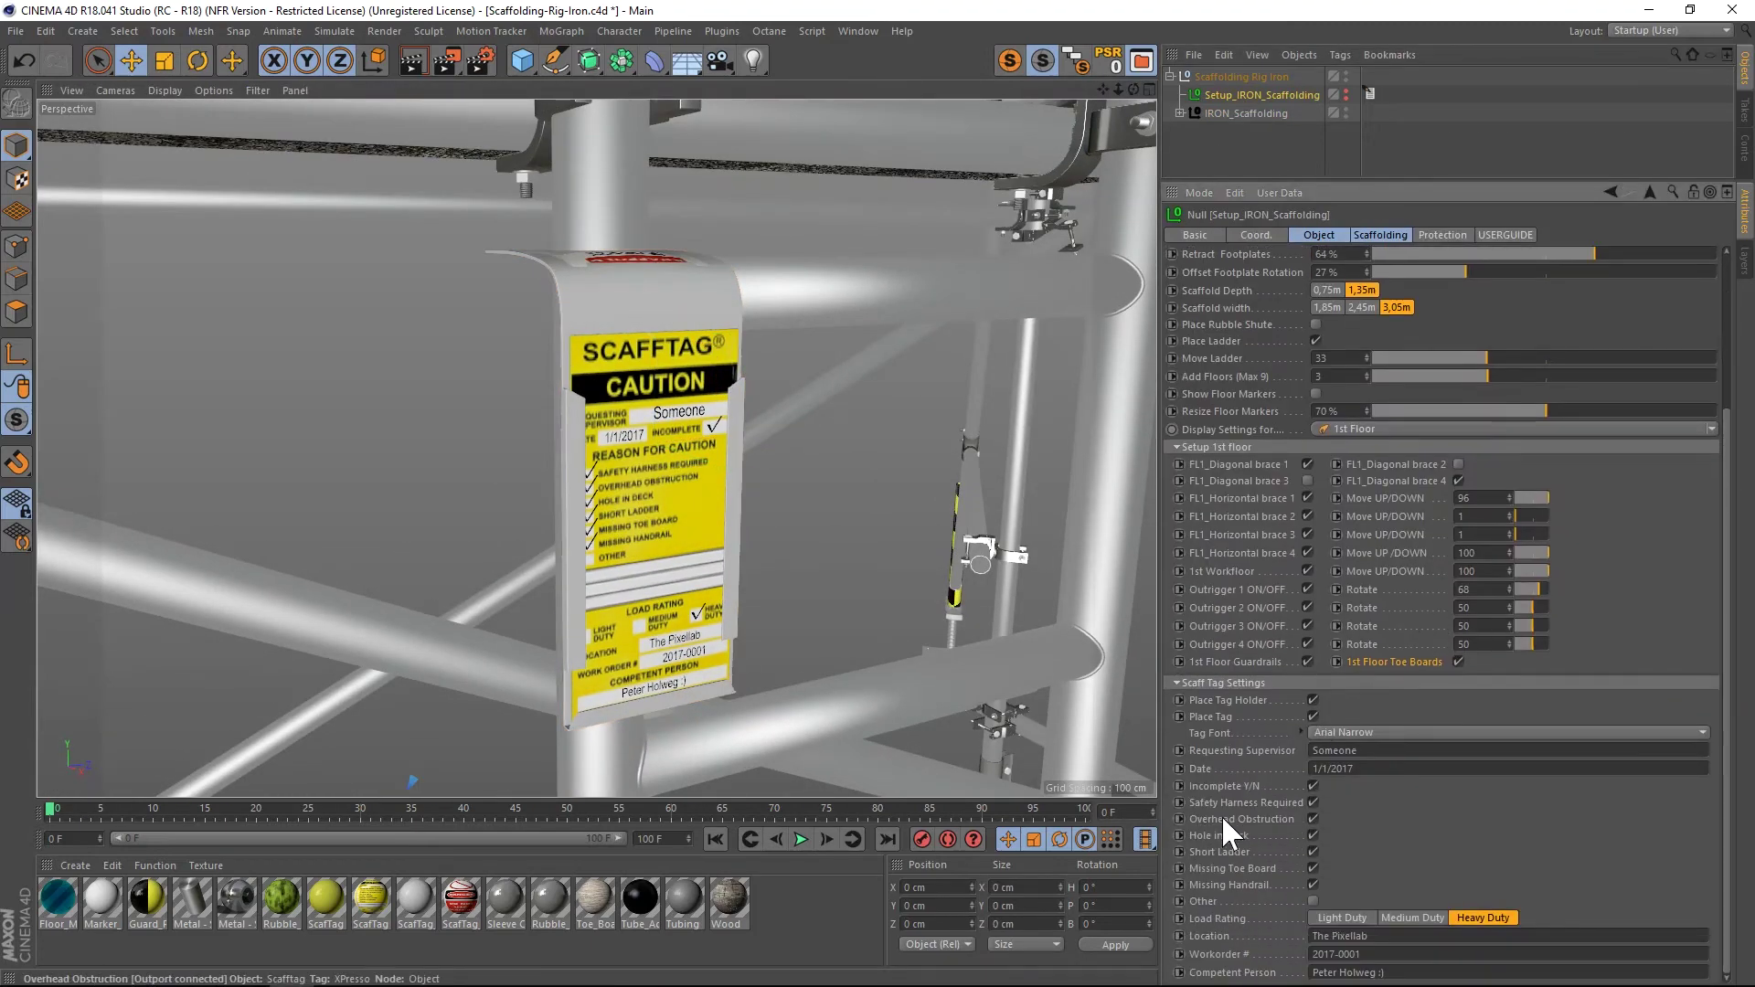
click(1218, 682)
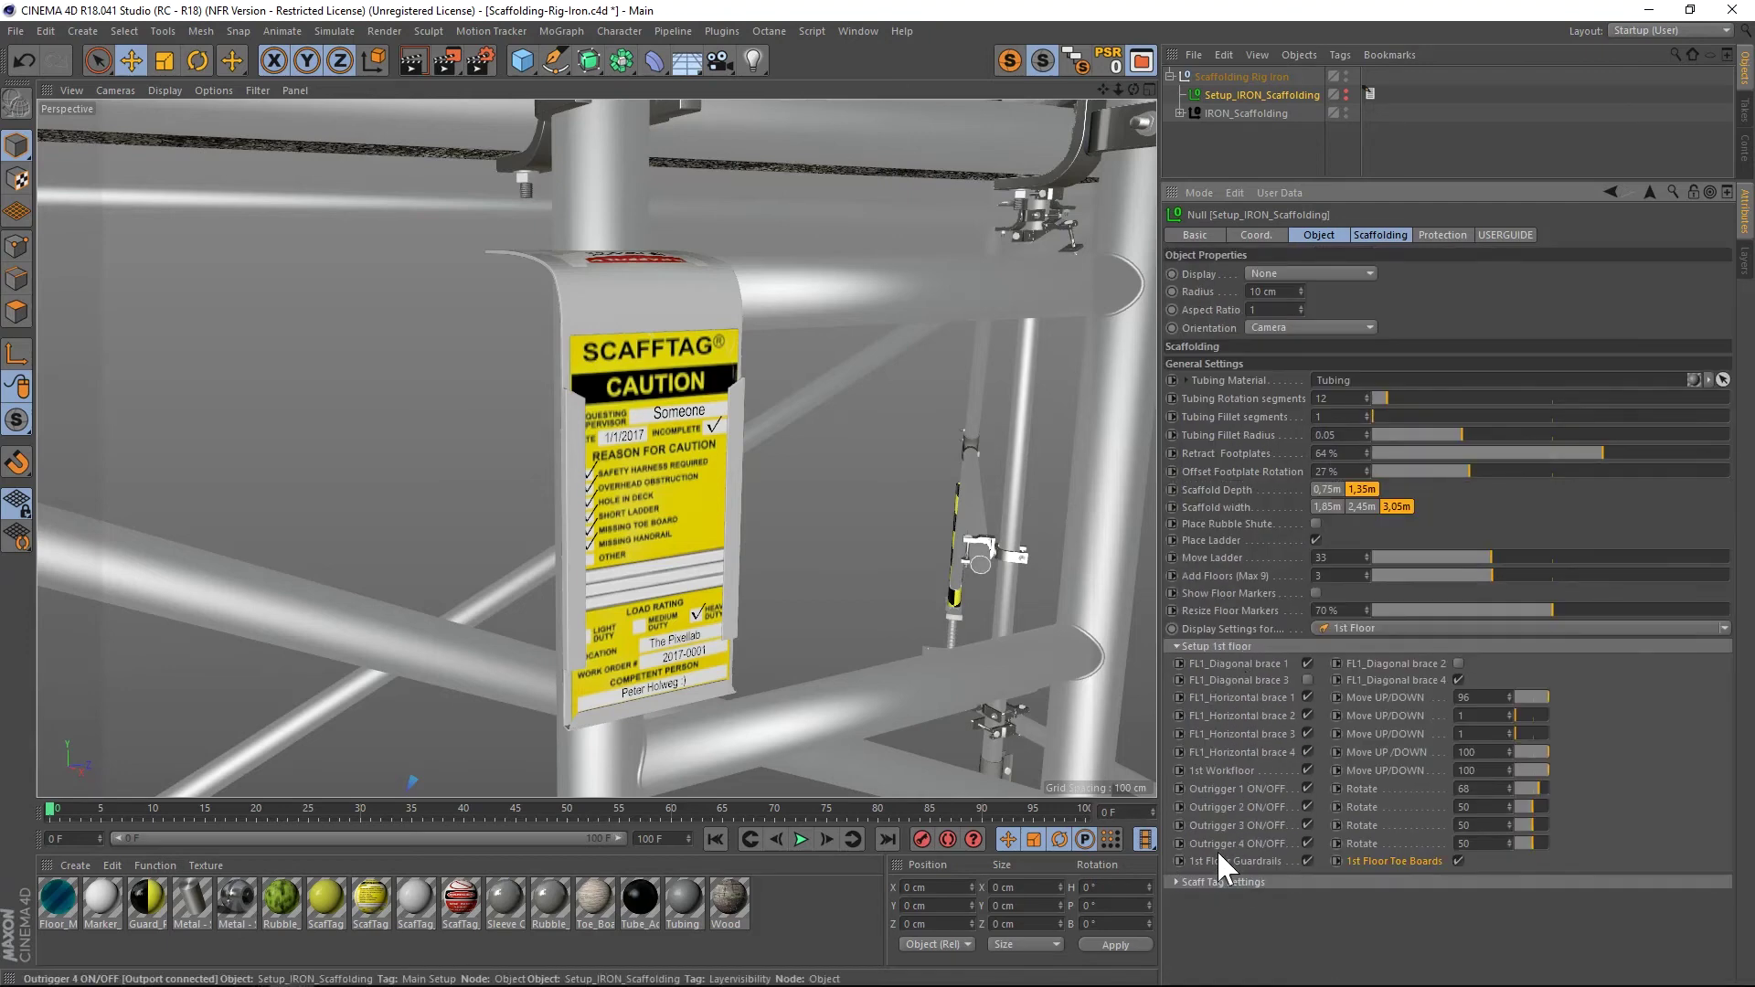
click(1216, 880)
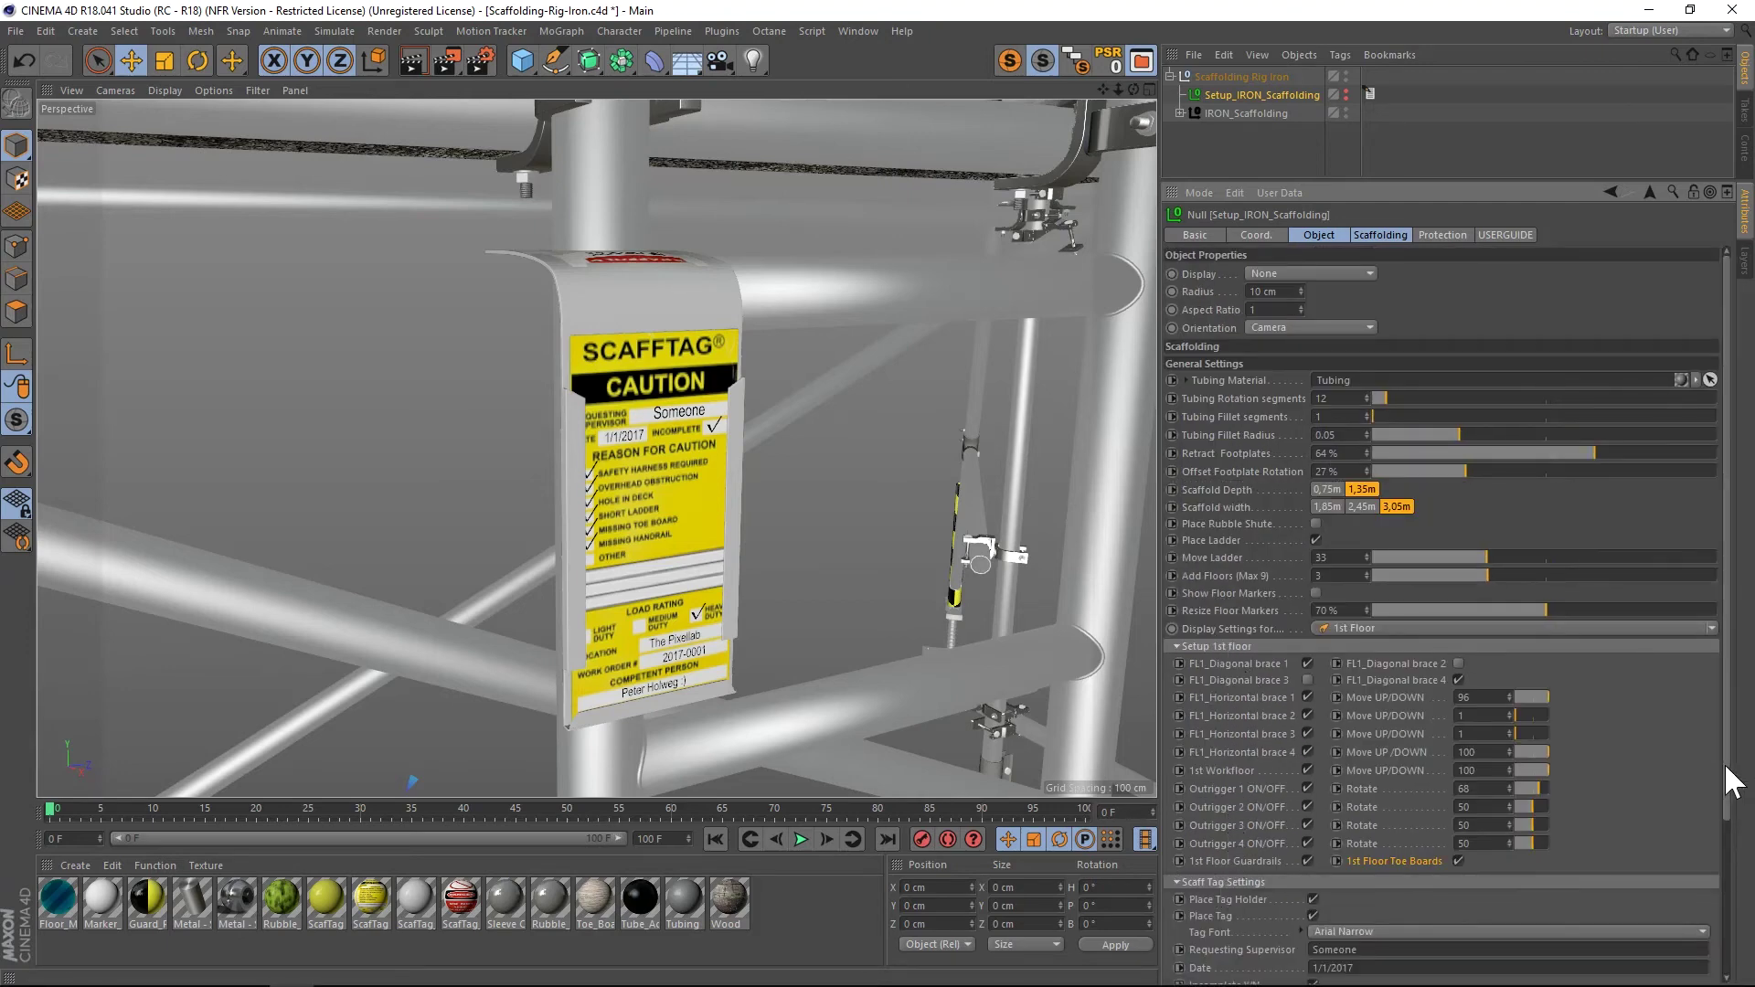
scroll(1730, 782, down, 5)
scroll(745, 654, up, 4)
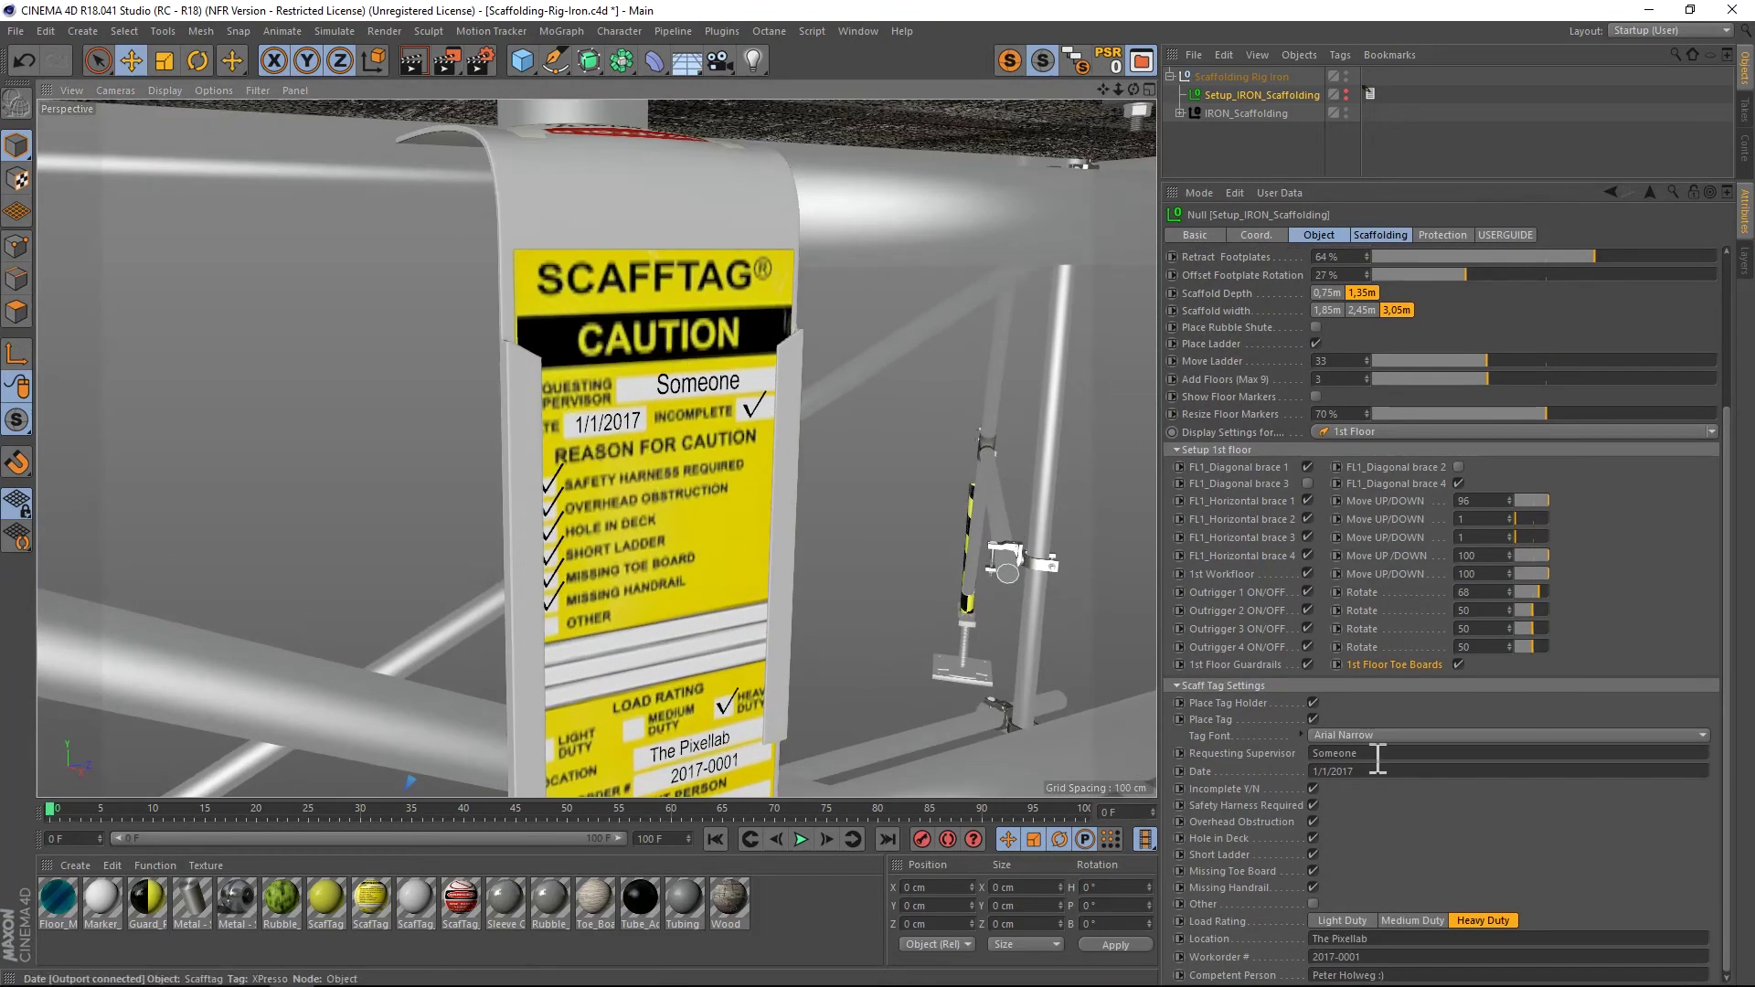
- Set the requesting supervisor to 'Pixellab' and the load rating to Light Duty
double_click(1377, 758)
text(Pixell)
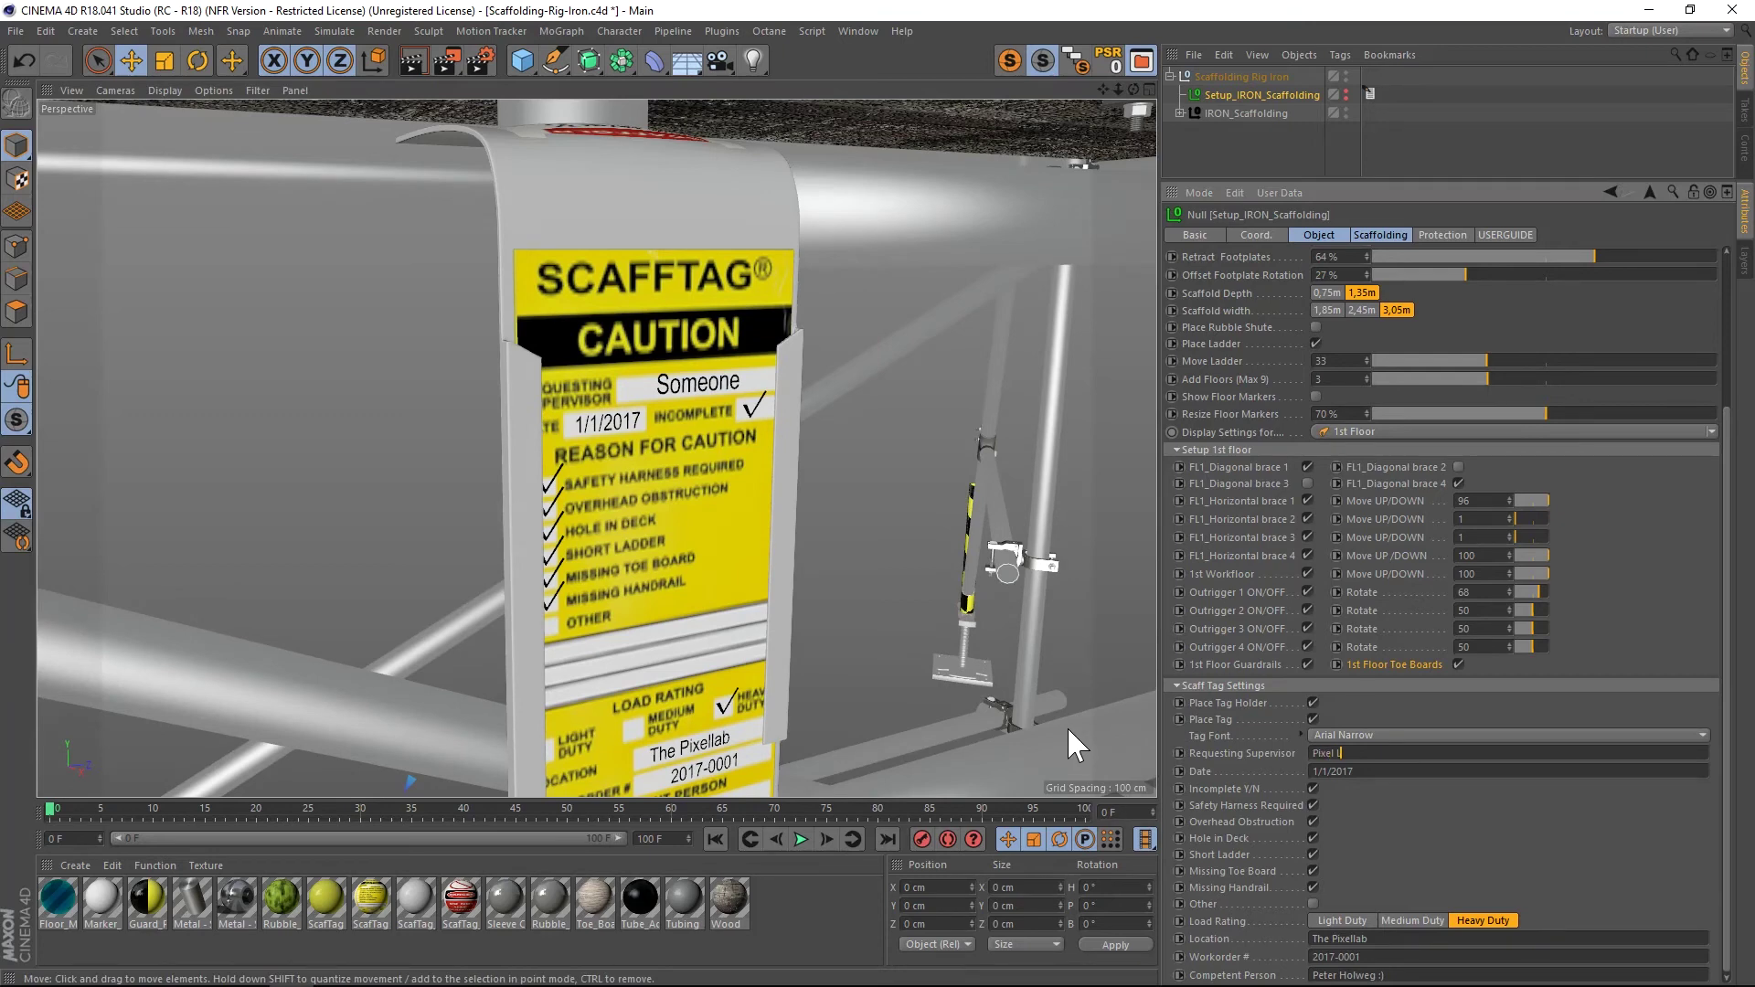
text(ab)
key(Return)
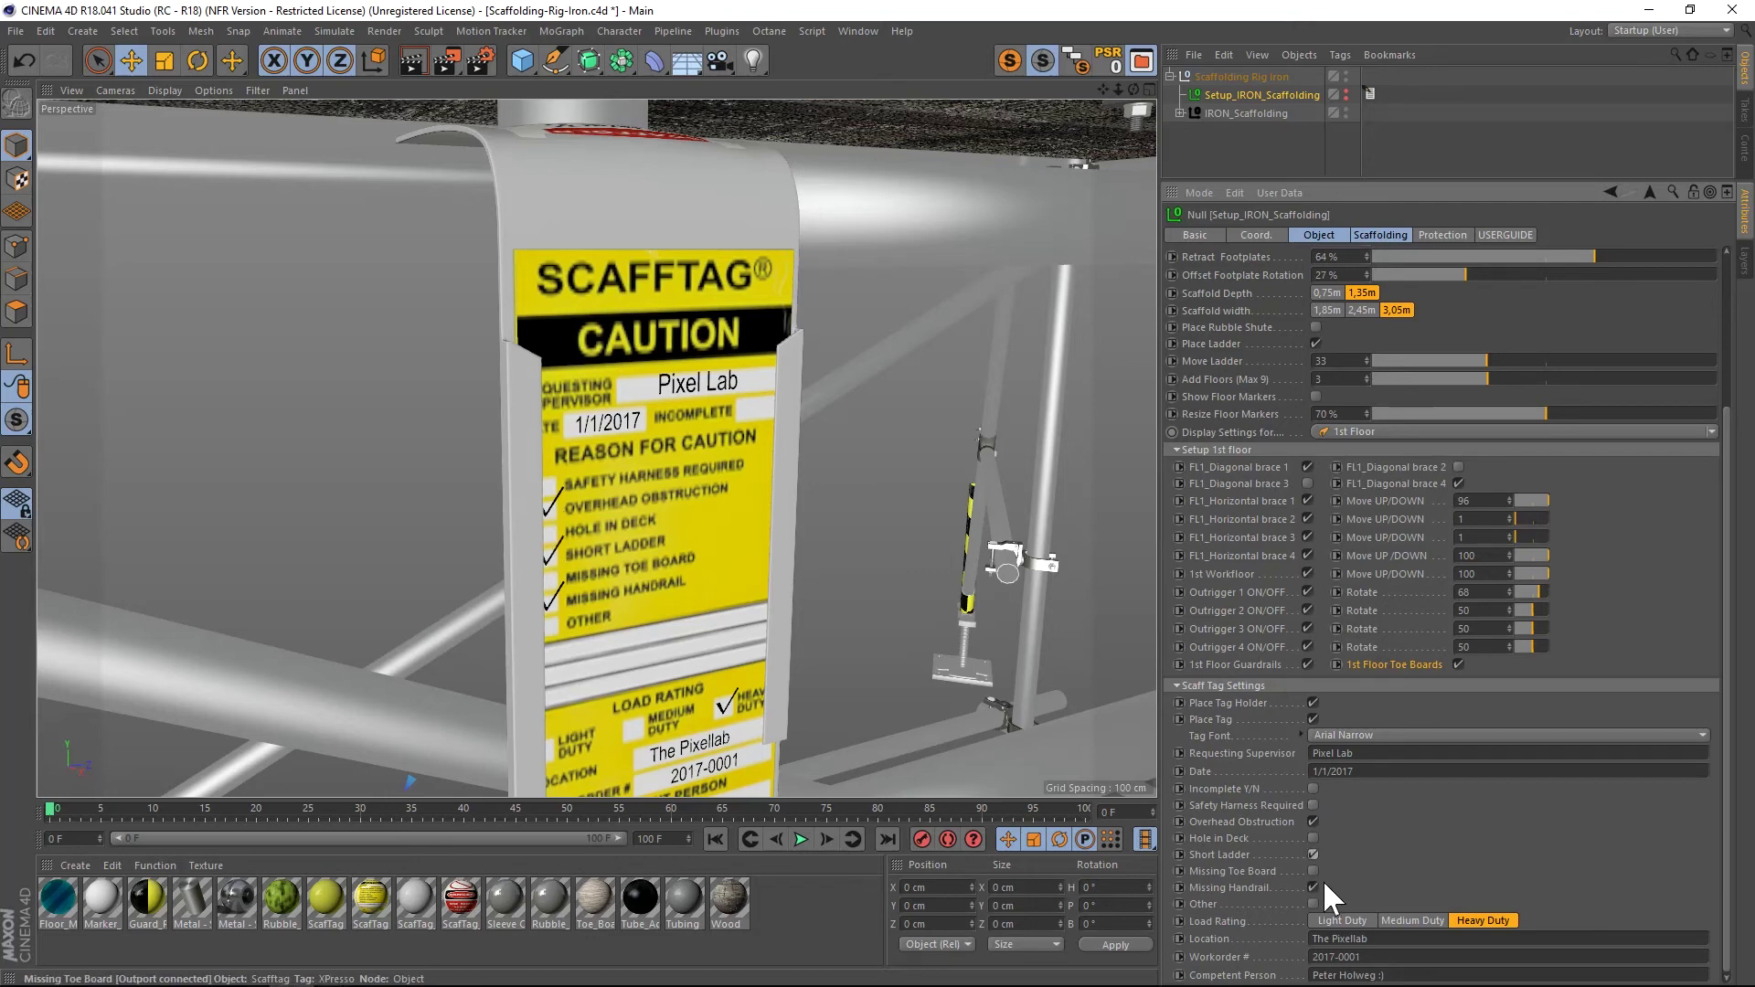
click(1339, 921)
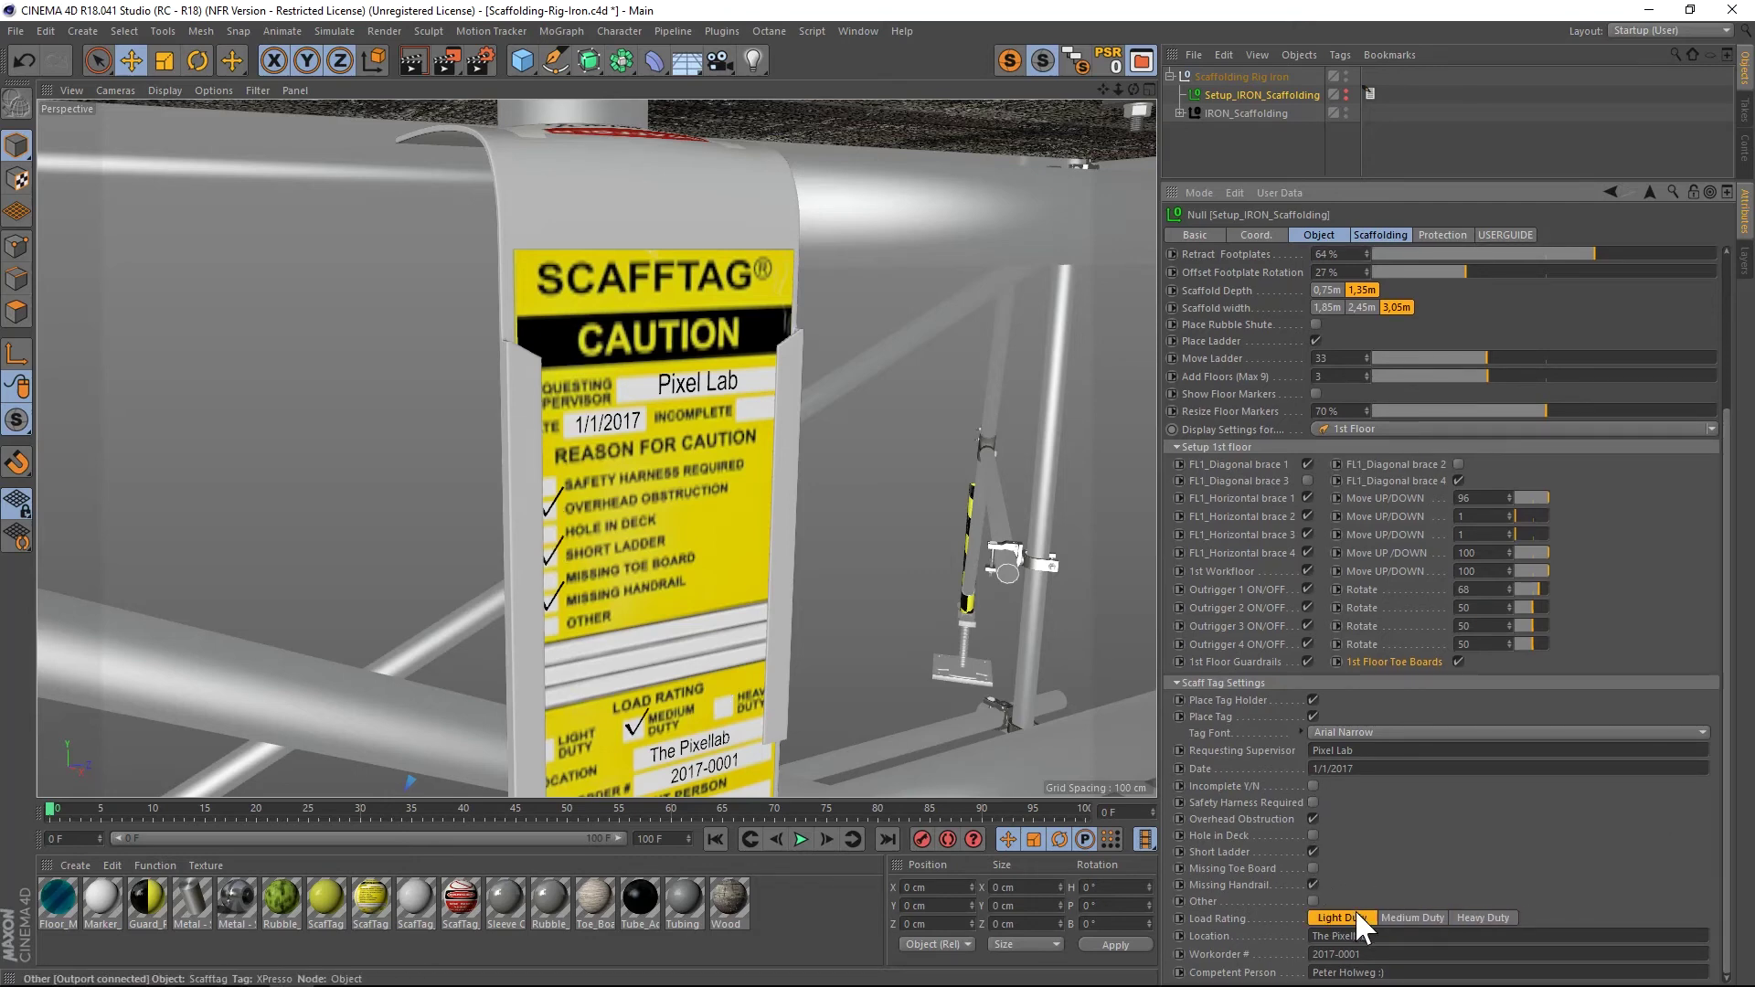